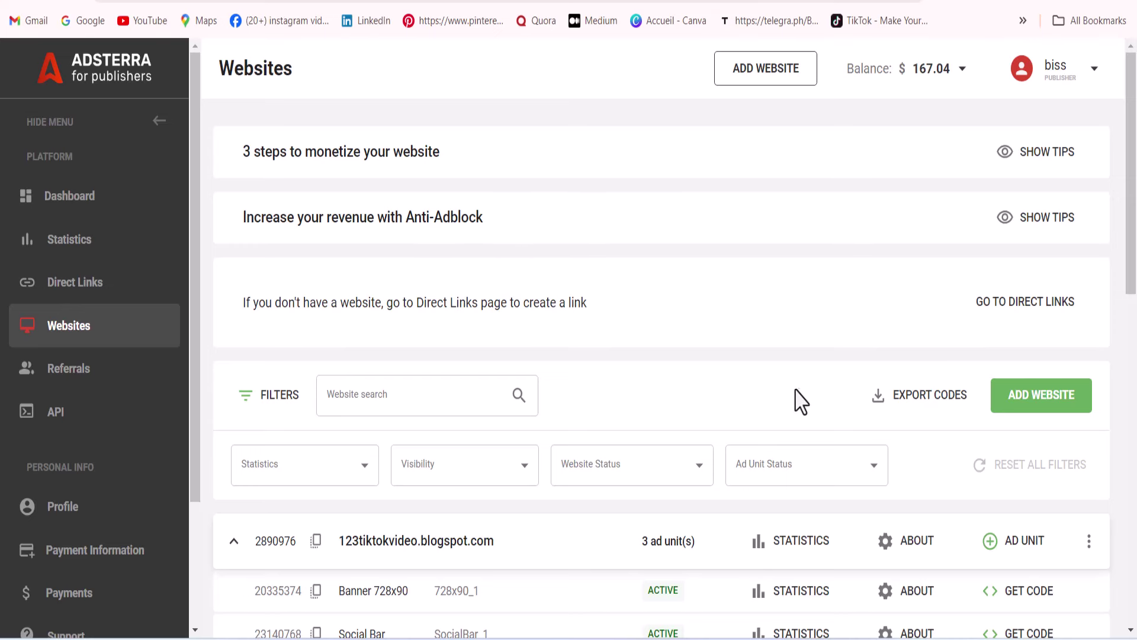
# - Look through the websites list, collapsing 123tiktokvideo.blogspot.com and expanding the ad units of alarbah88.blogspot.com and article-spinner-tool.blogspot.com
pyautogui.scroll(-5, 756, 391)
pyautogui.scroll(-8, 812, 413)
pyautogui.scroll(6, 812, 413)
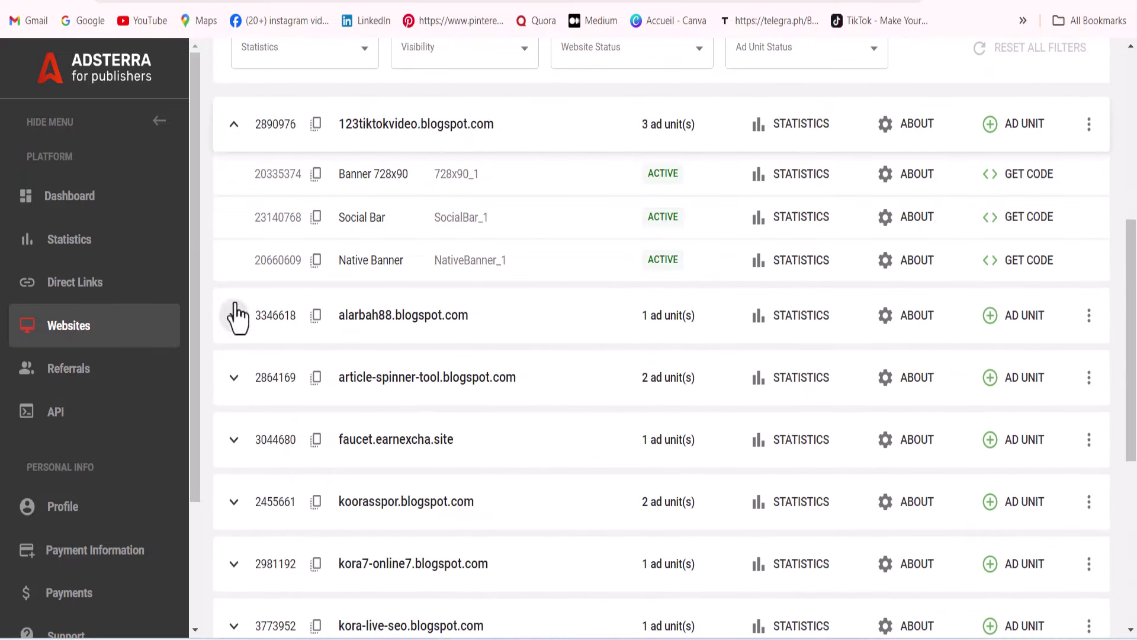
pyautogui.click(233, 126)
pyautogui.click(242, 188)
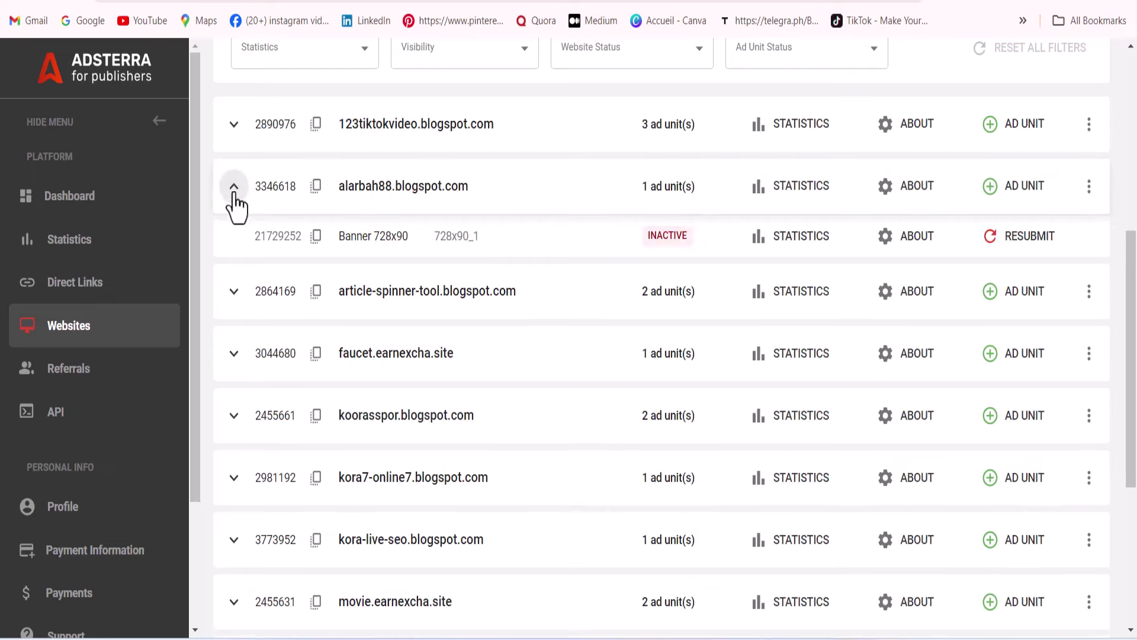
pyautogui.click(235, 291)
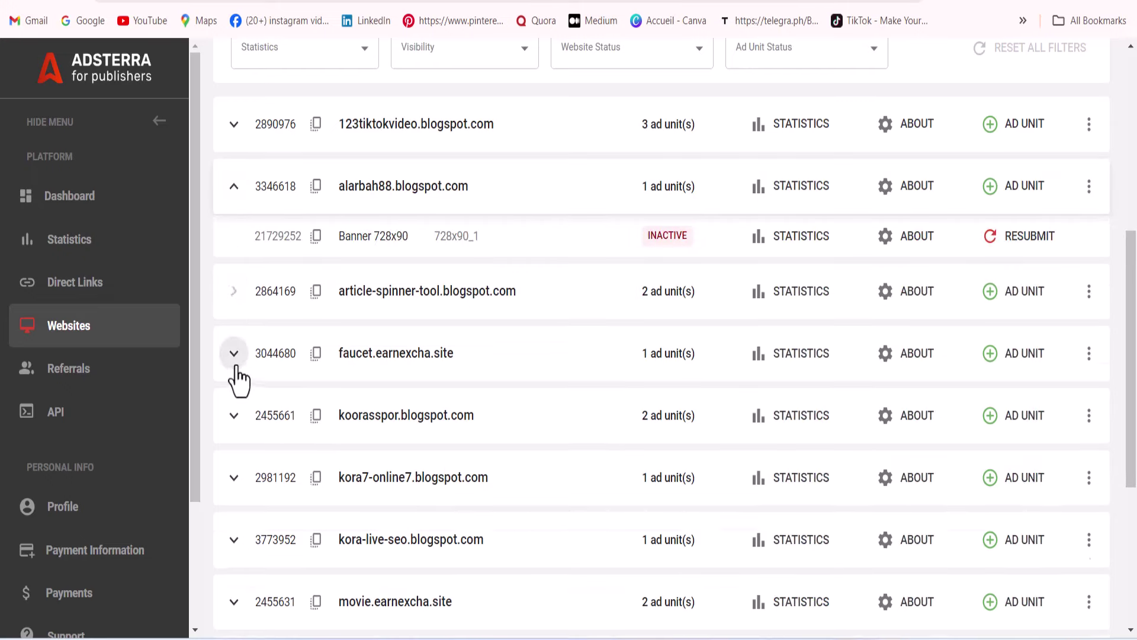
pyautogui.scroll(-7, 445, 401)
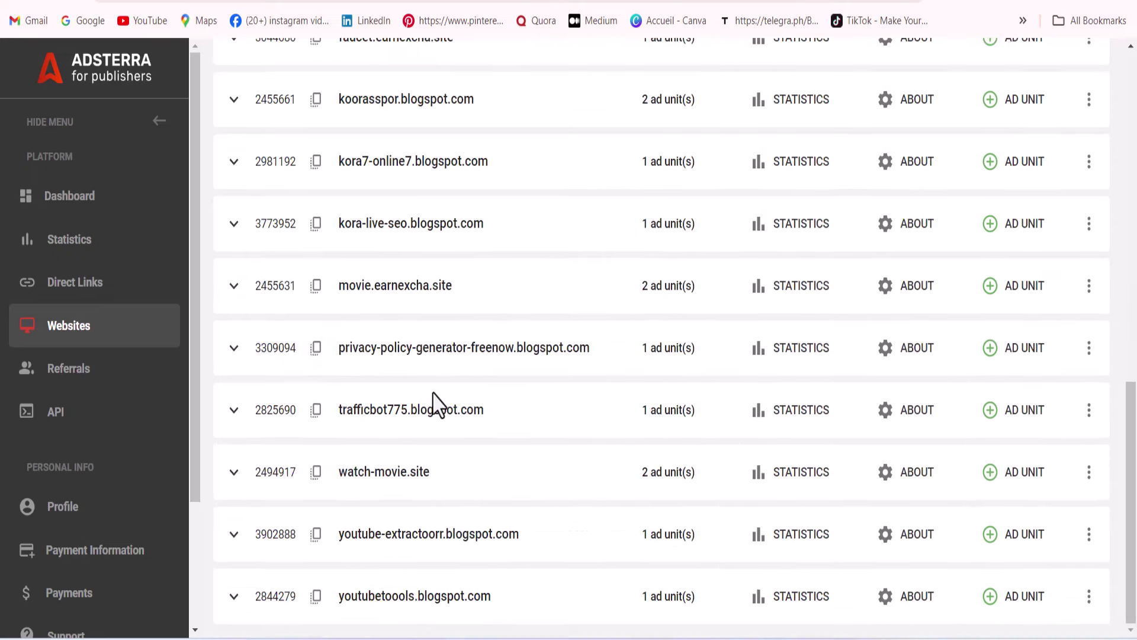
pyautogui.scroll(14, 445, 402)
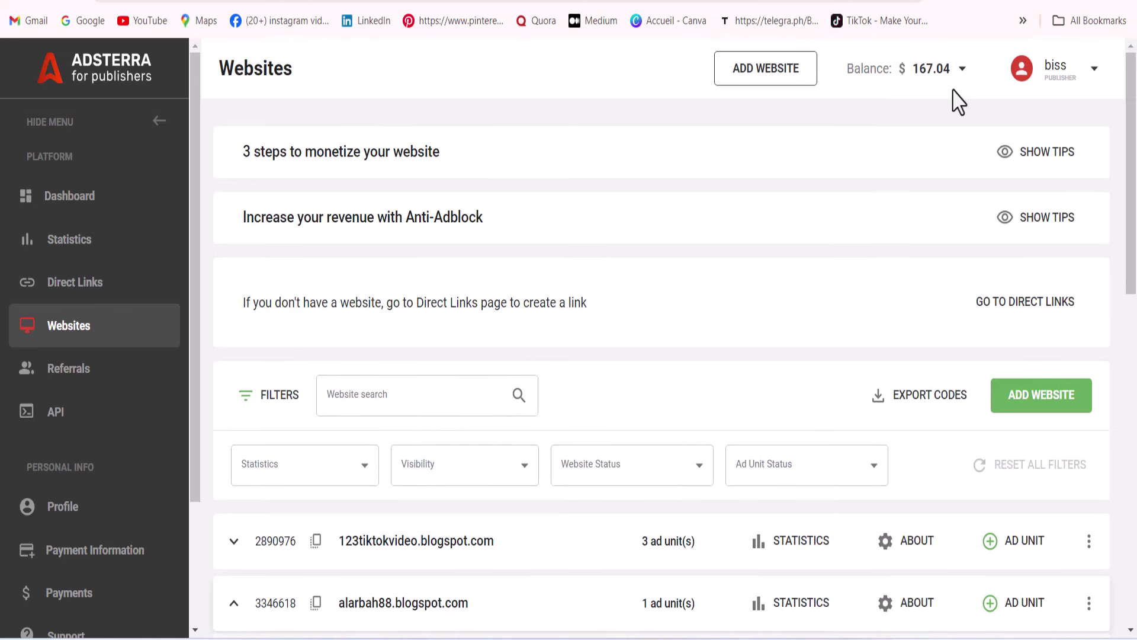
# - Examine the account balance, the note about creating a direct link without a website, and the full list of added websites
pyautogui.moveTo(945, 74); pyautogui.dragTo(222, 62)
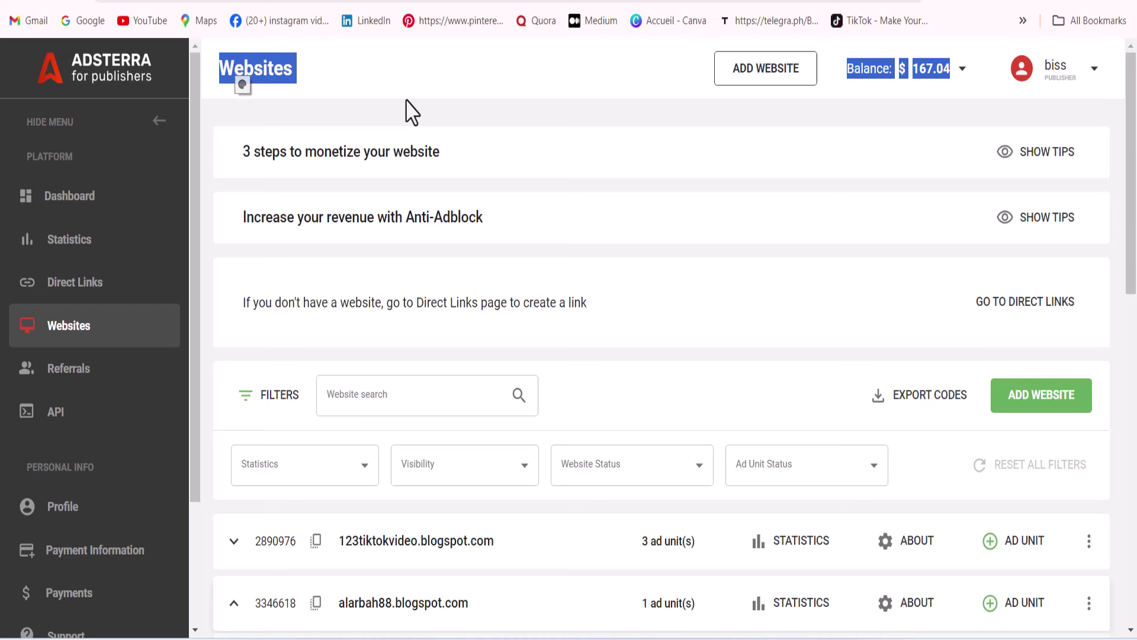
pyautogui.click(552, 83)
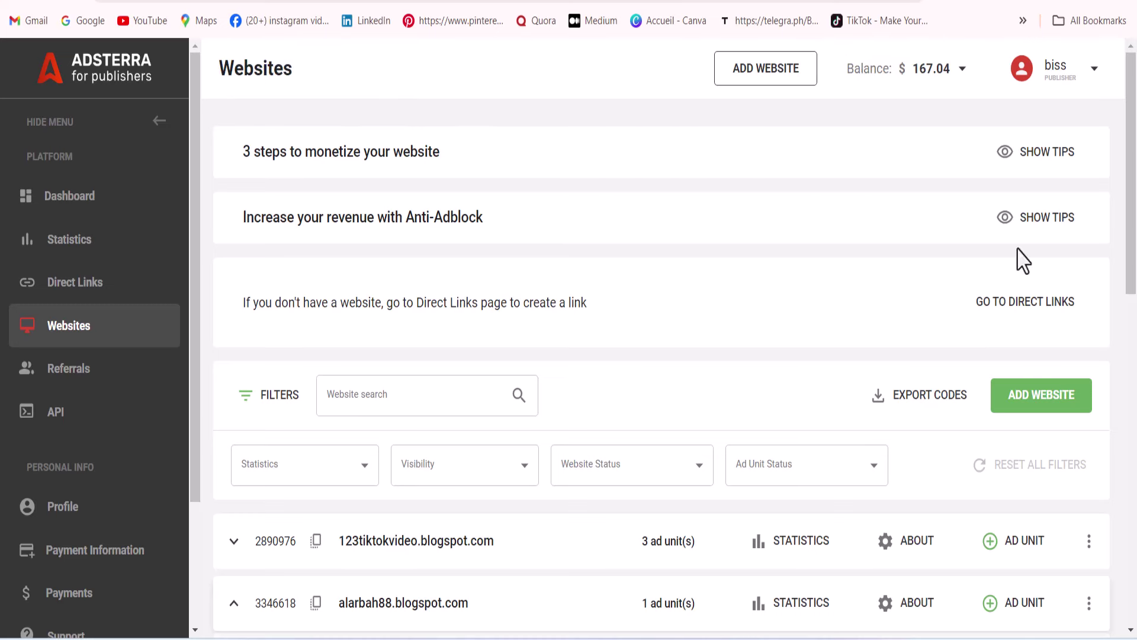
pyautogui.moveTo(1130, 225); pyautogui.dragTo(1117, 289)
pyautogui.scroll(-10, 1122, 299)
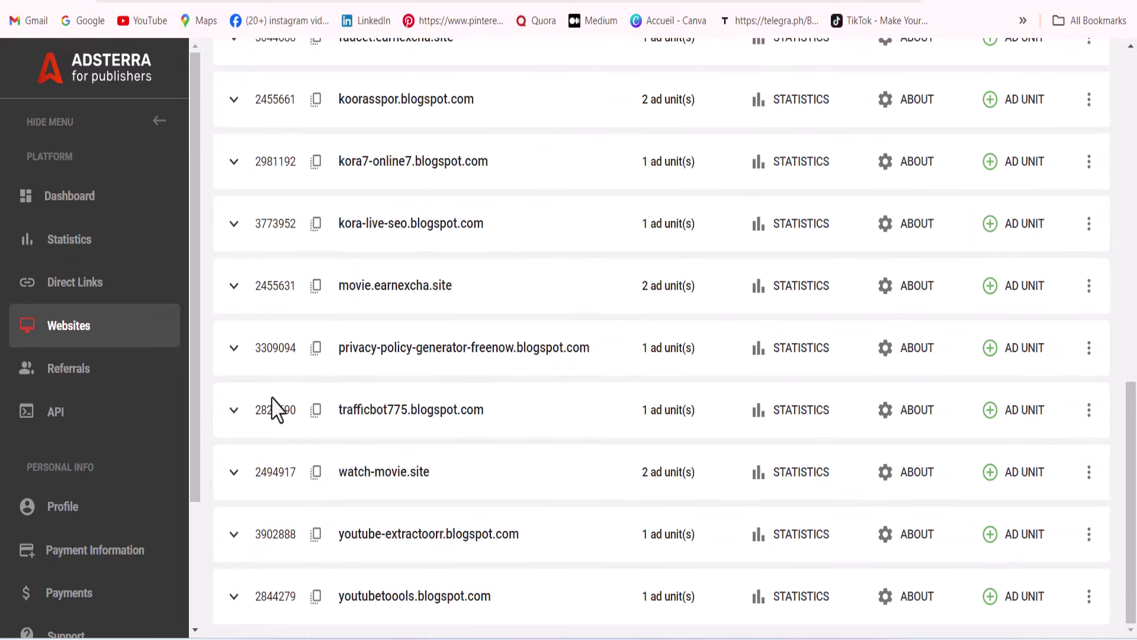
pyautogui.scroll(15, 274, 406)
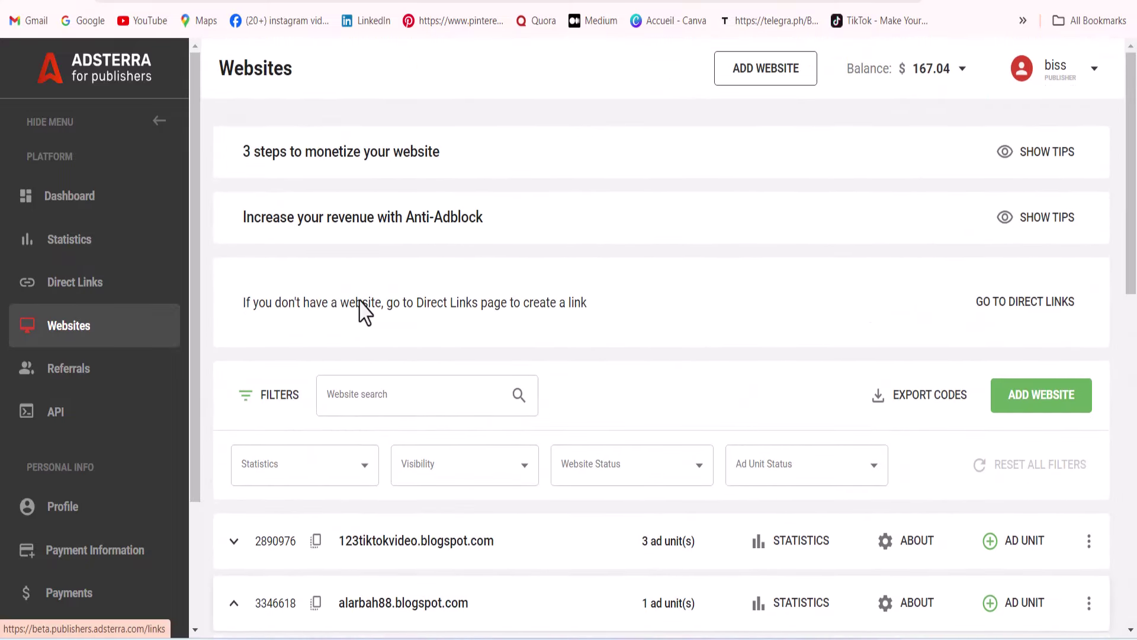
pyautogui.moveTo(655, 307); pyautogui.dragTo(173, 312)
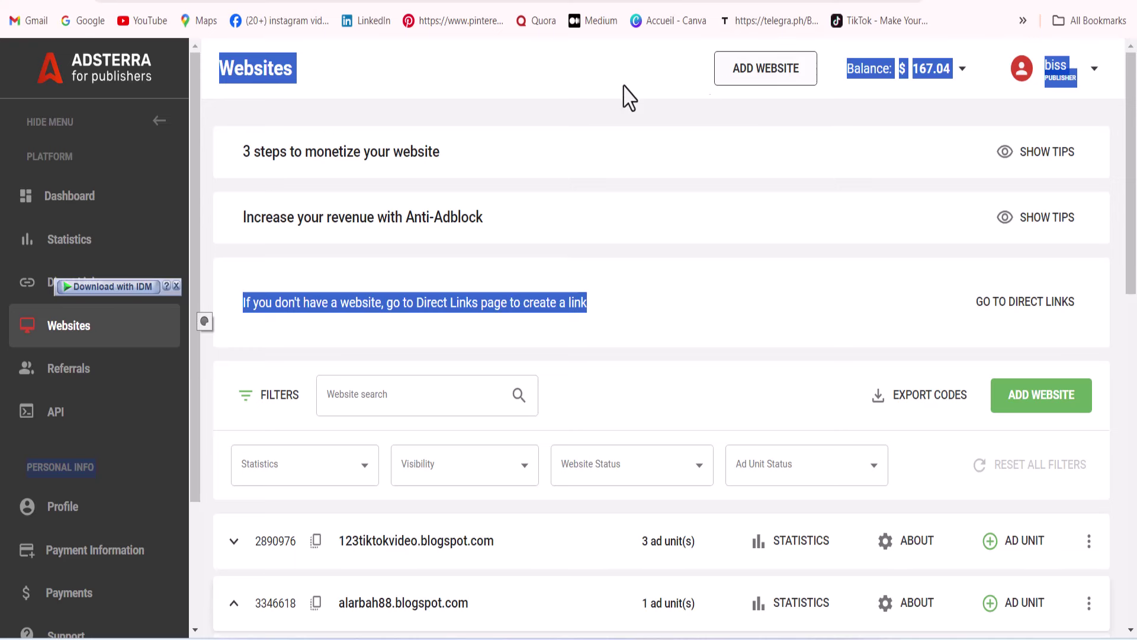
pyautogui.click(556, 76)
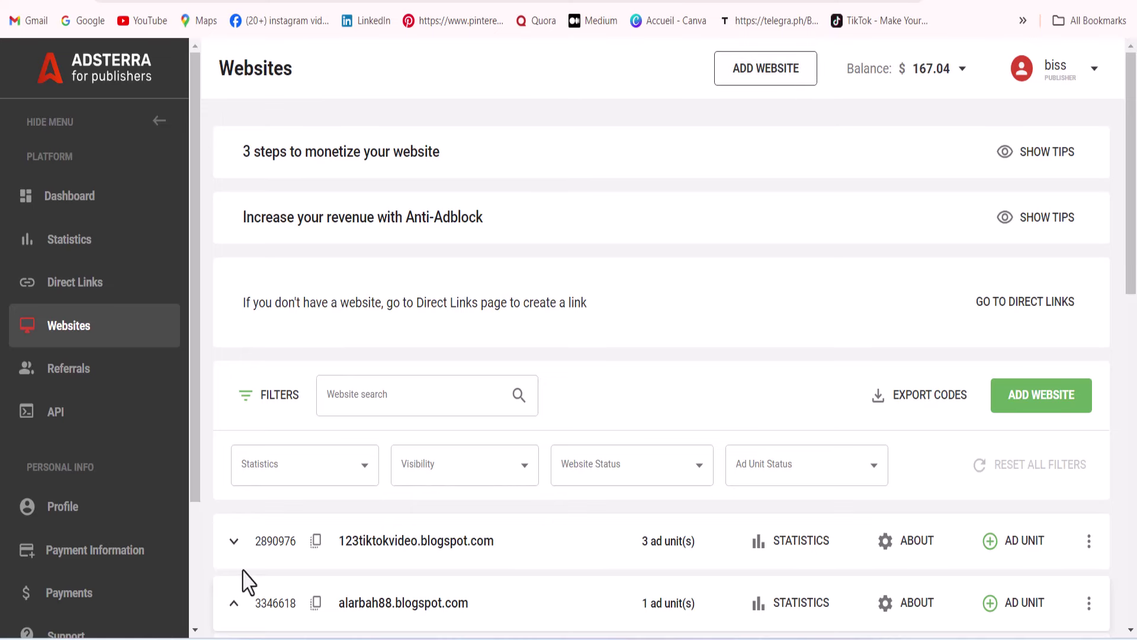
pyautogui.scroll(-15, 459, 528)
pyautogui.scroll(15, 478, 579)
pyautogui.scroll(-15, 634, 432)
pyautogui.scroll(15, 584, 459)
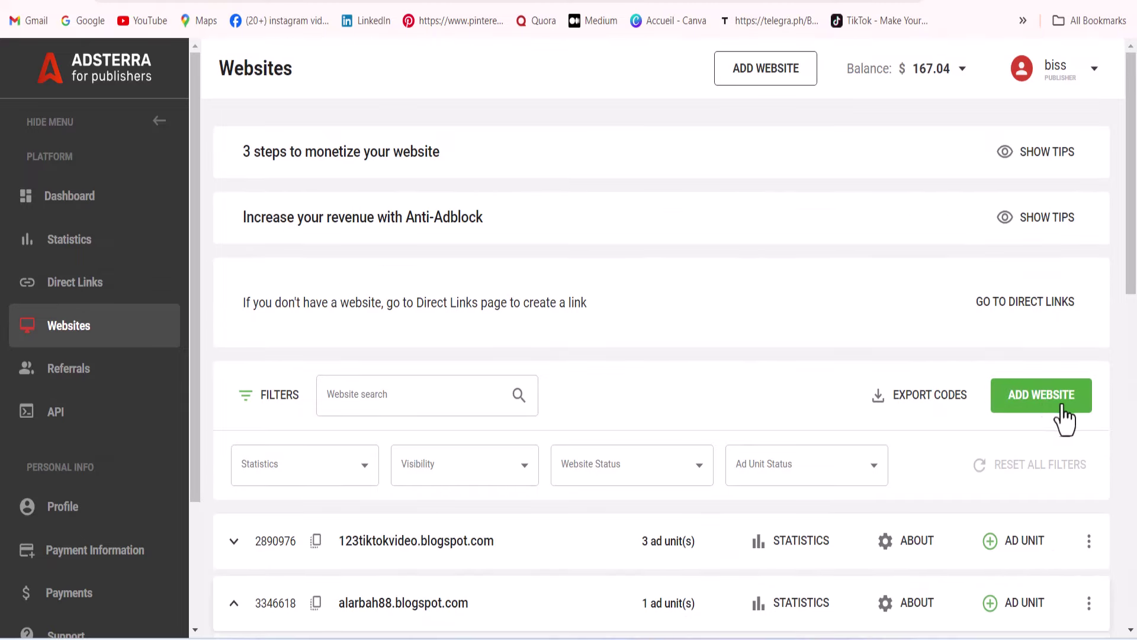
pyautogui.scroll(-15, 740, 409)
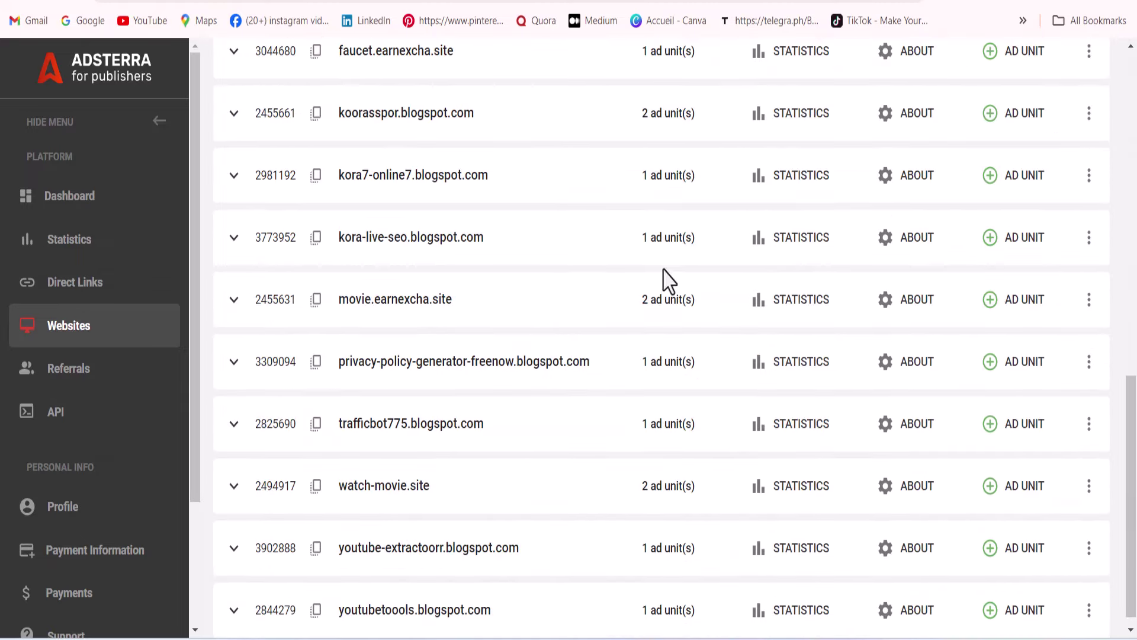
pyautogui.scroll(15, 675, 344)
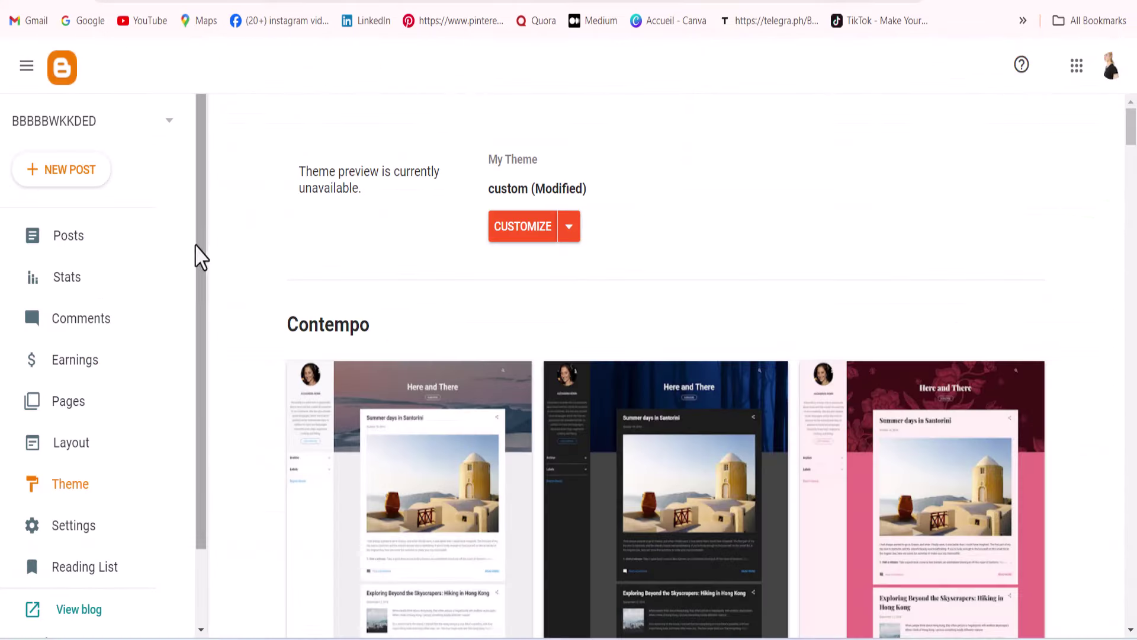
# - Switch to Blogger, open the live BBBBBWKKDED blog and examine its title, post area and sidebar
pyautogui.scroll(-2, 189, 296)
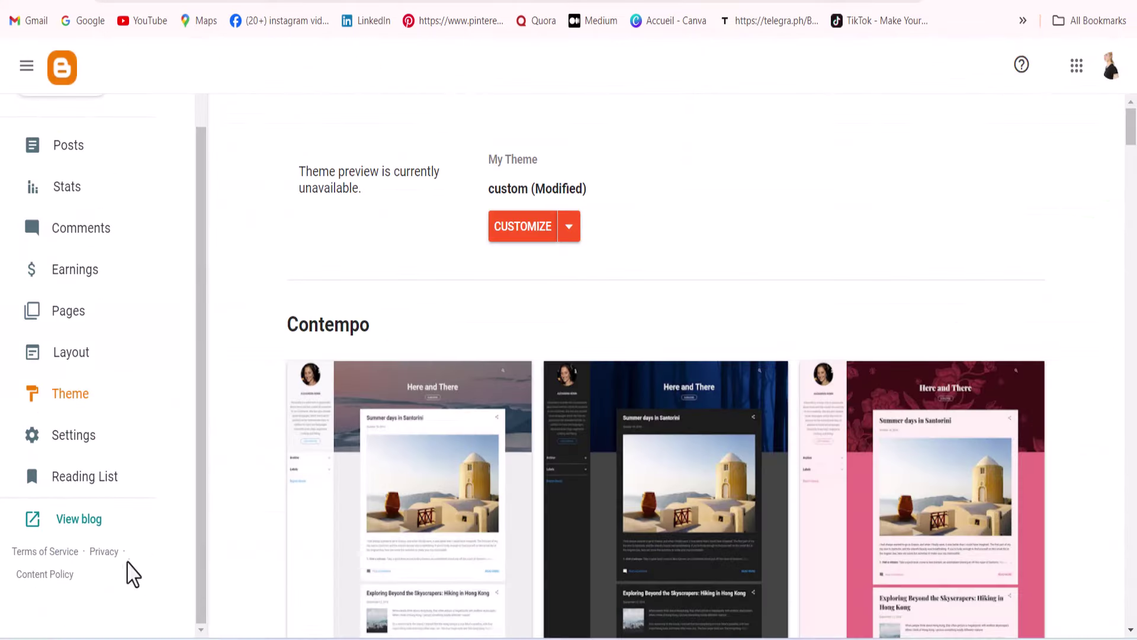
pyautogui.click(101, 532)
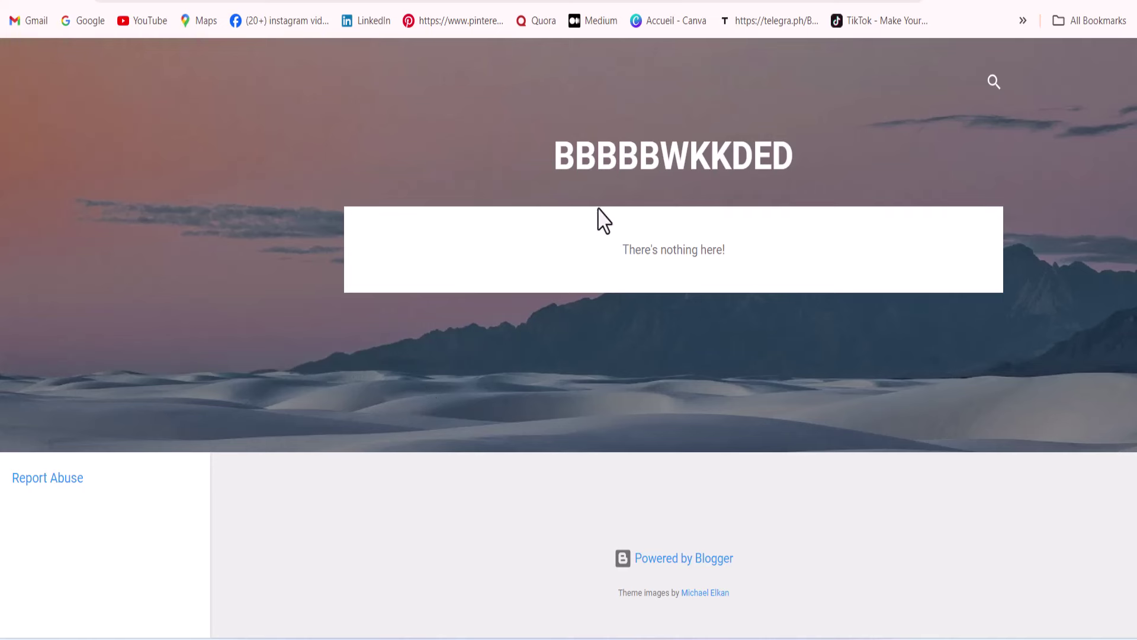
pyautogui.moveTo(853, 171); pyautogui.dragTo(454, 165)
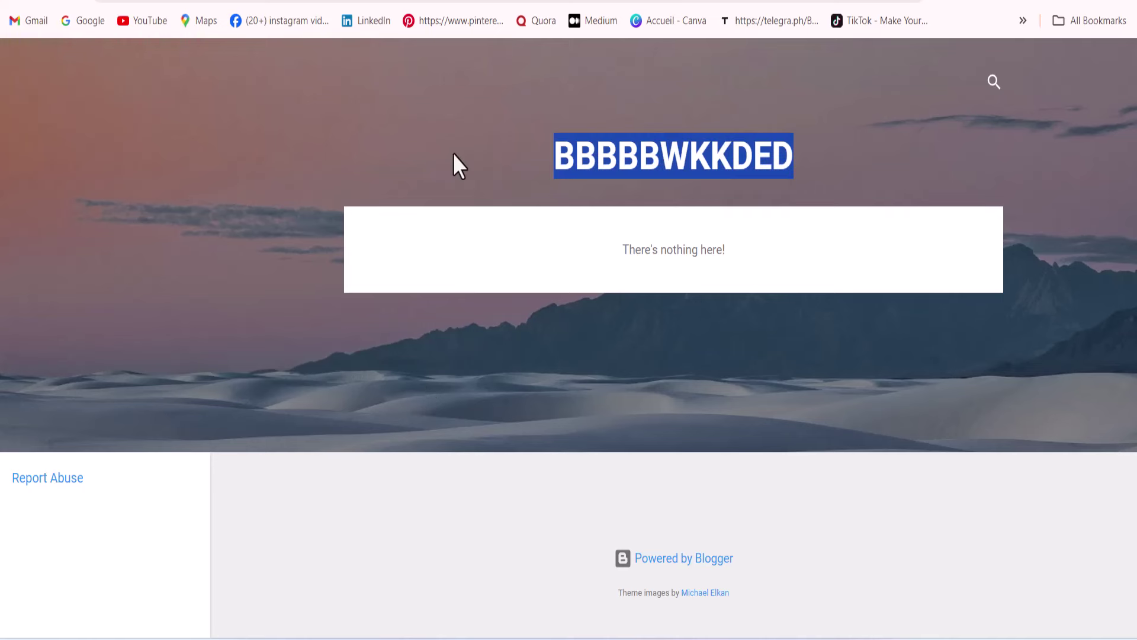
pyautogui.moveTo(604, 237); pyautogui.dragTo(794, 244)
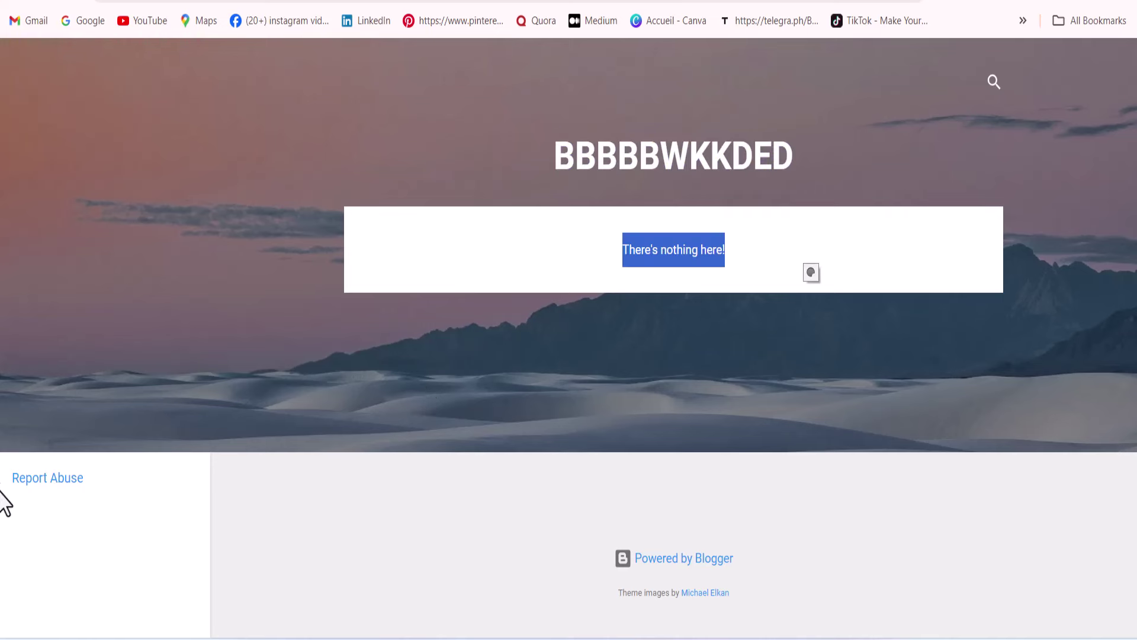
pyautogui.moveTo(107, 482); pyautogui.dragTo(3, 498)
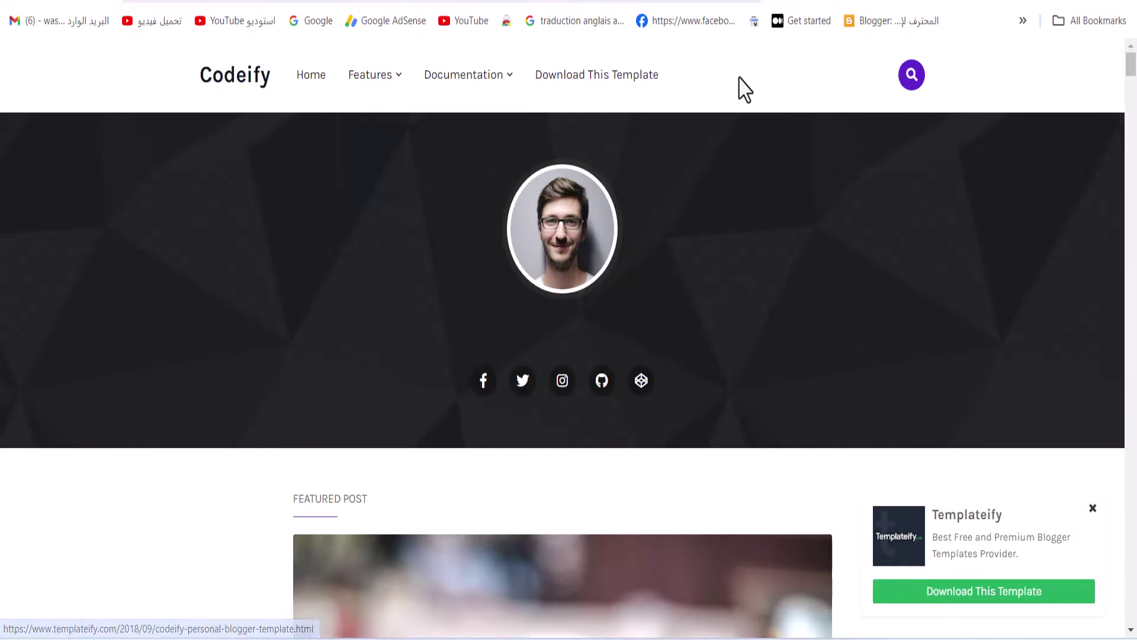
# - Look through the Codeify template demo's home page, dismissing the Templateify popup
pyautogui.scroll(-7, 650, 158)
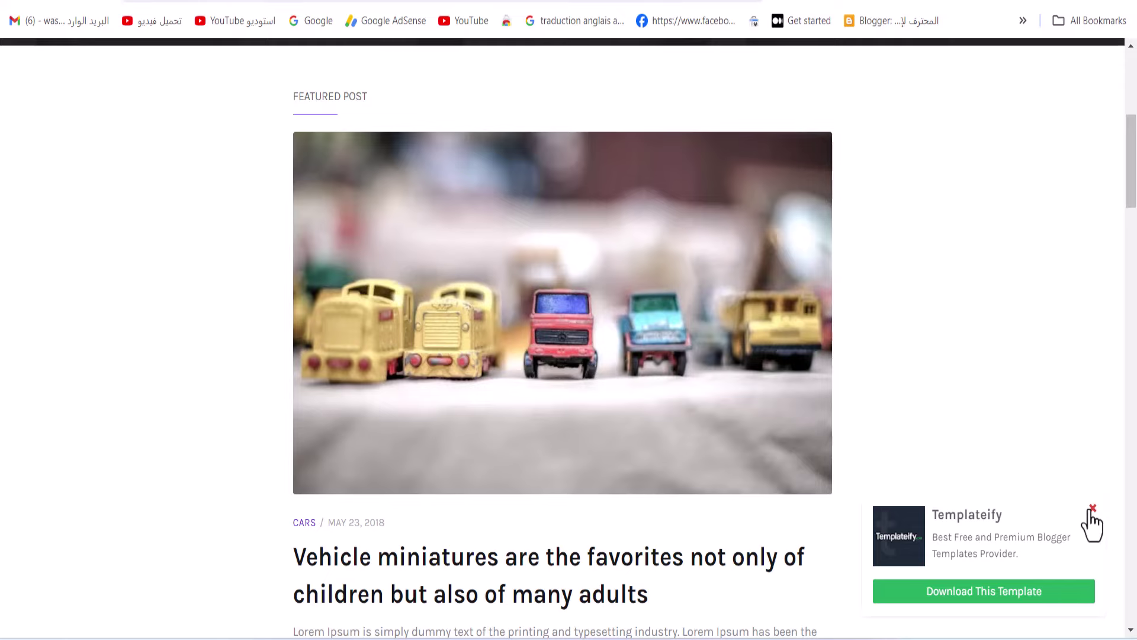
pyautogui.click(1092, 510)
pyautogui.scroll(-20, 788, 457)
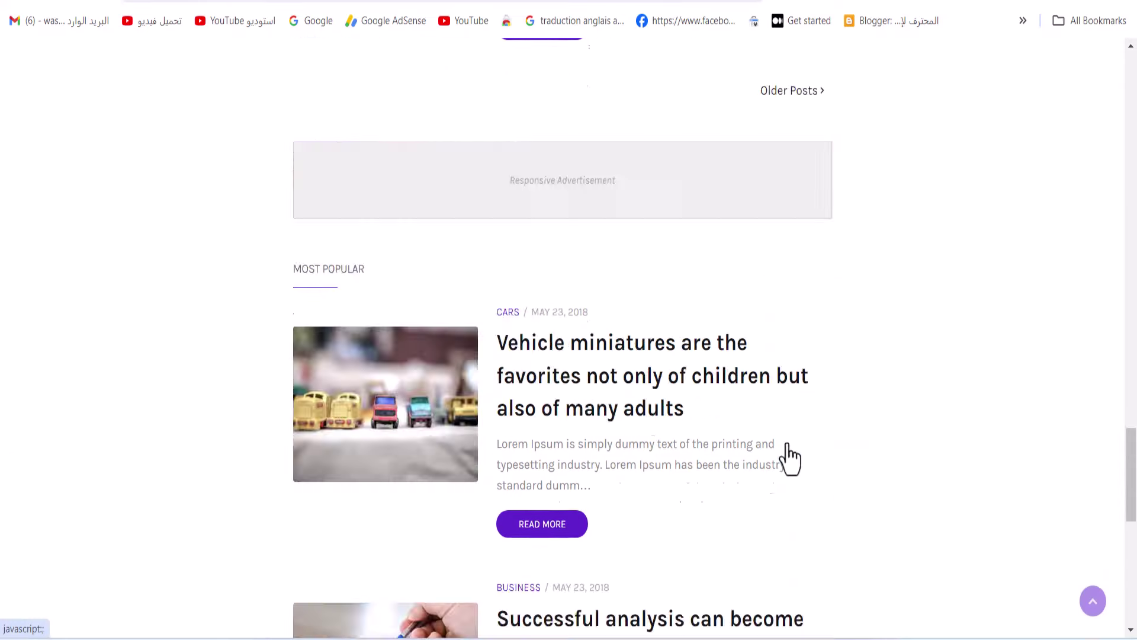
pyautogui.press('Home')
pyautogui.scroll(-7, 655, 424)
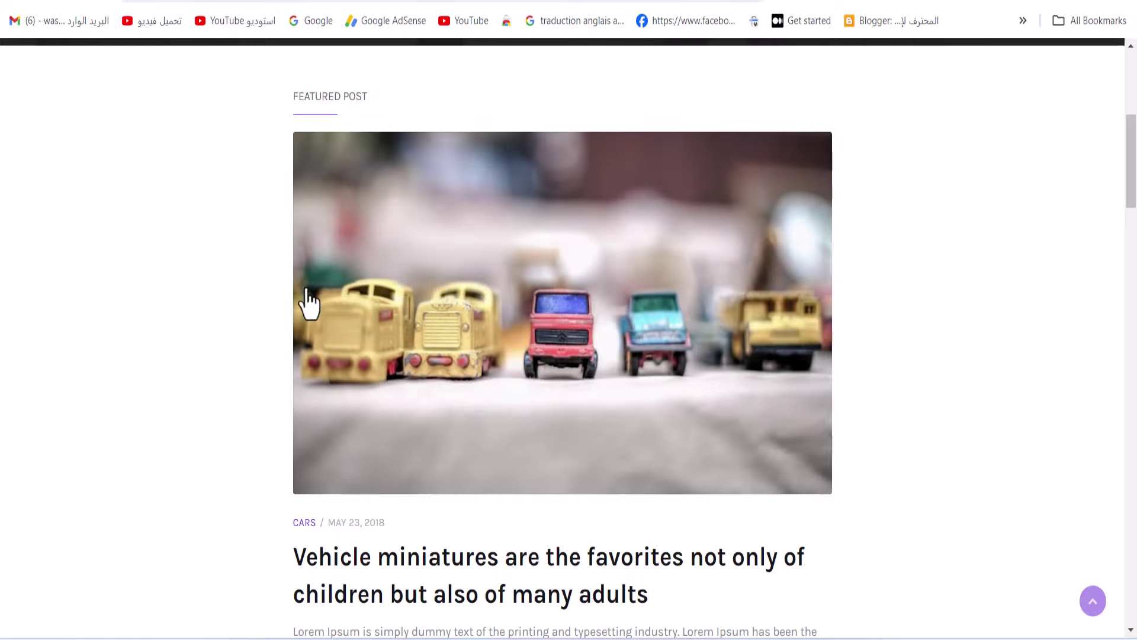
pyautogui.scroll(-7, 504, 356)
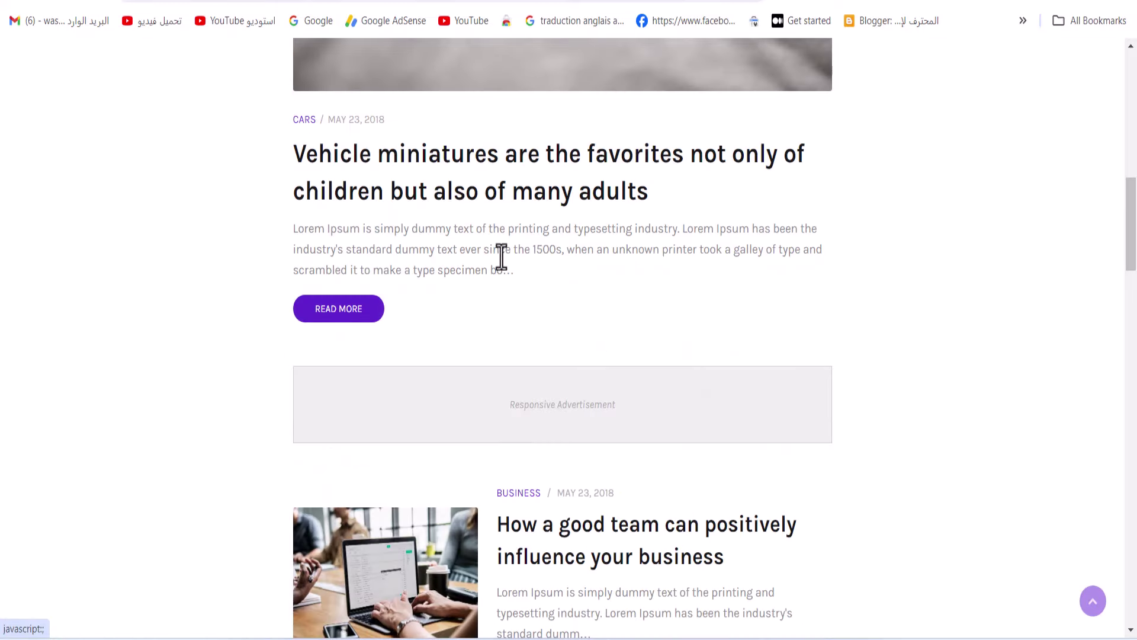
# - Open the featured vehicle miniatures article in the template demo and examine its page layout
pyautogui.click(380, 305)
pyautogui.scroll(-8, 645, 308)
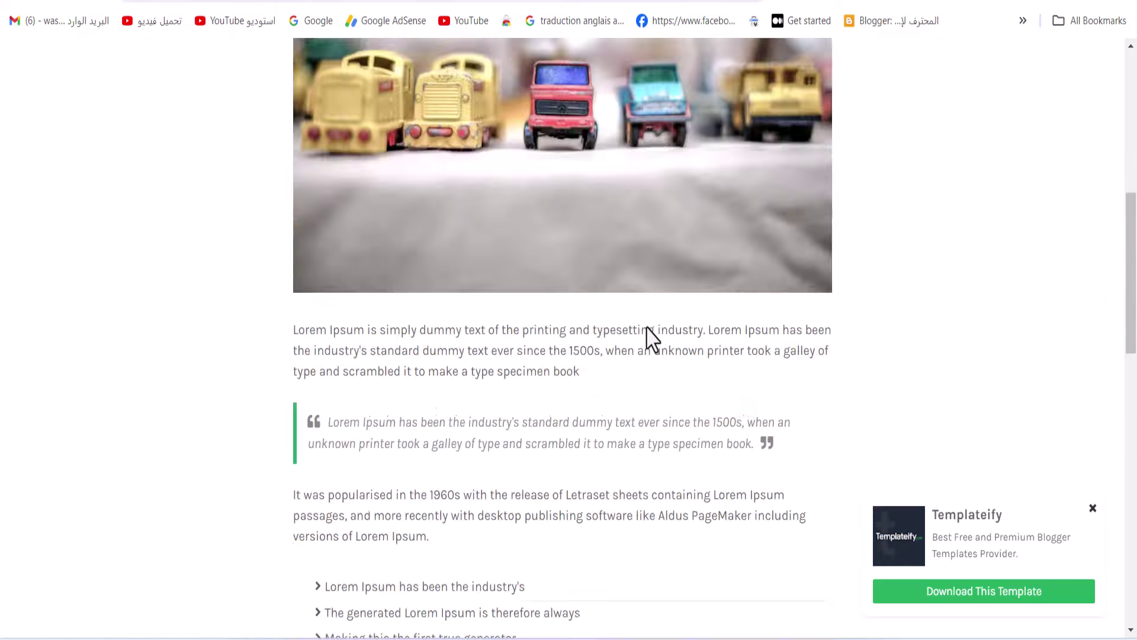
pyautogui.scroll(8, 651, 338)
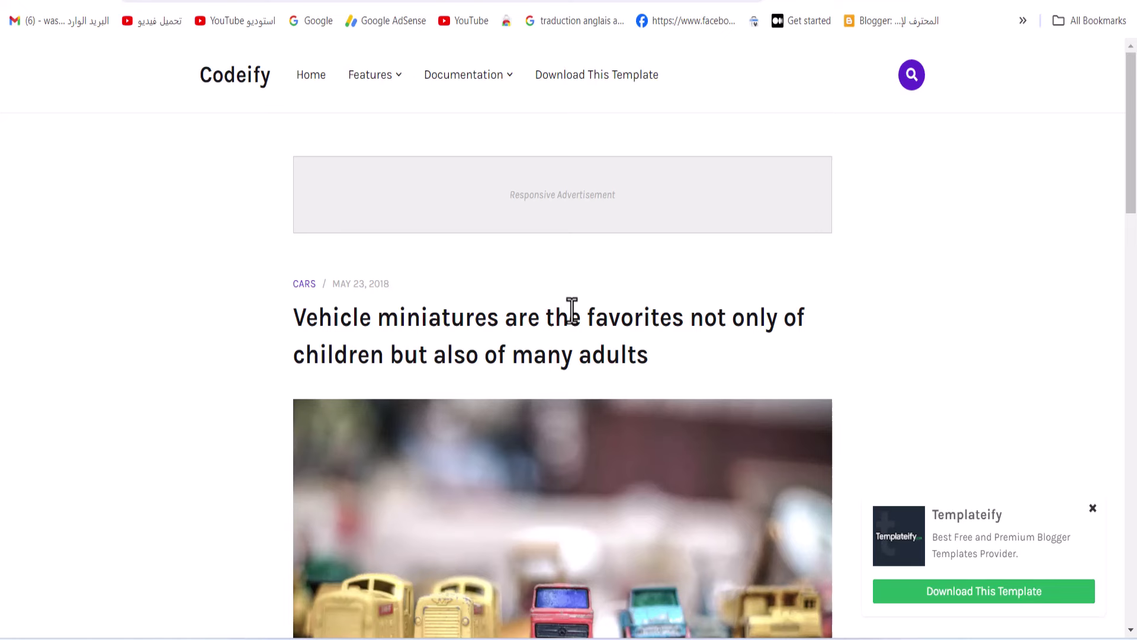
# - Switch to the desktop, move the Codeify Free Version 3.0 file into an empty area and open it with Bloc-notes
pyautogui.click(7, 2)
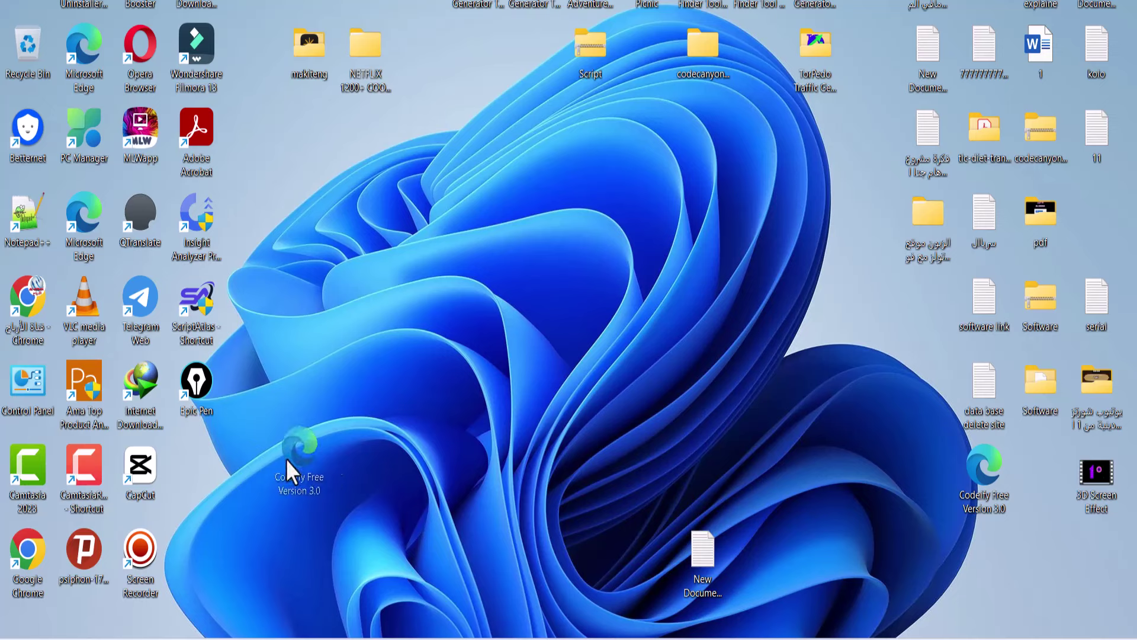
pyautogui.moveTo(286, 458); pyautogui.dragTo(297, 473)
pyautogui.rightClick(308, 476)
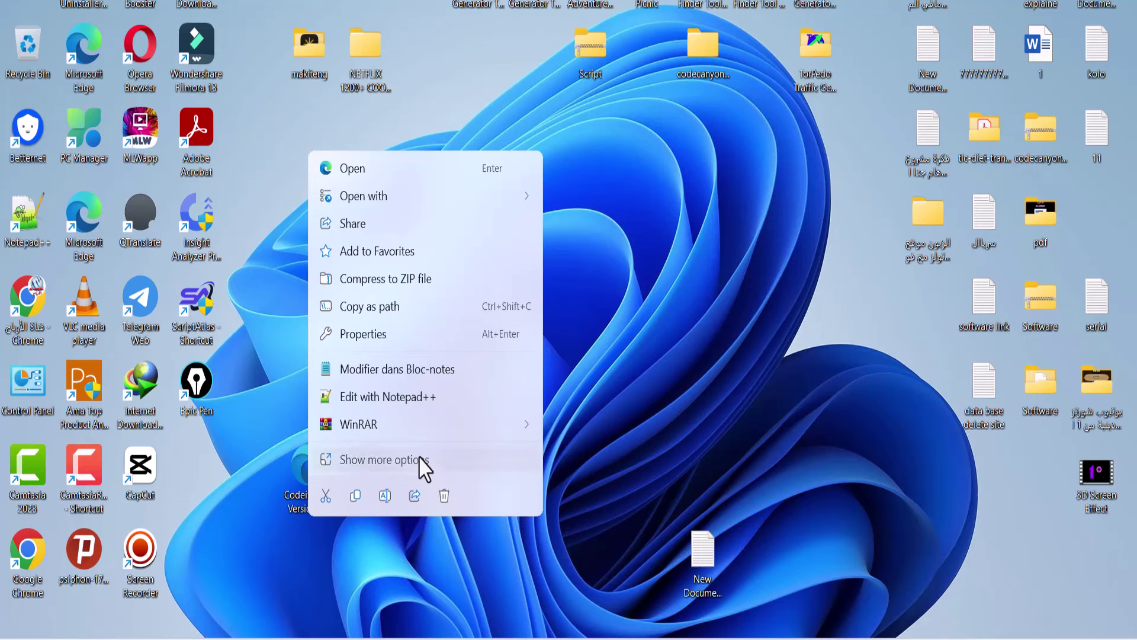
pyautogui.moveTo(519, 196)
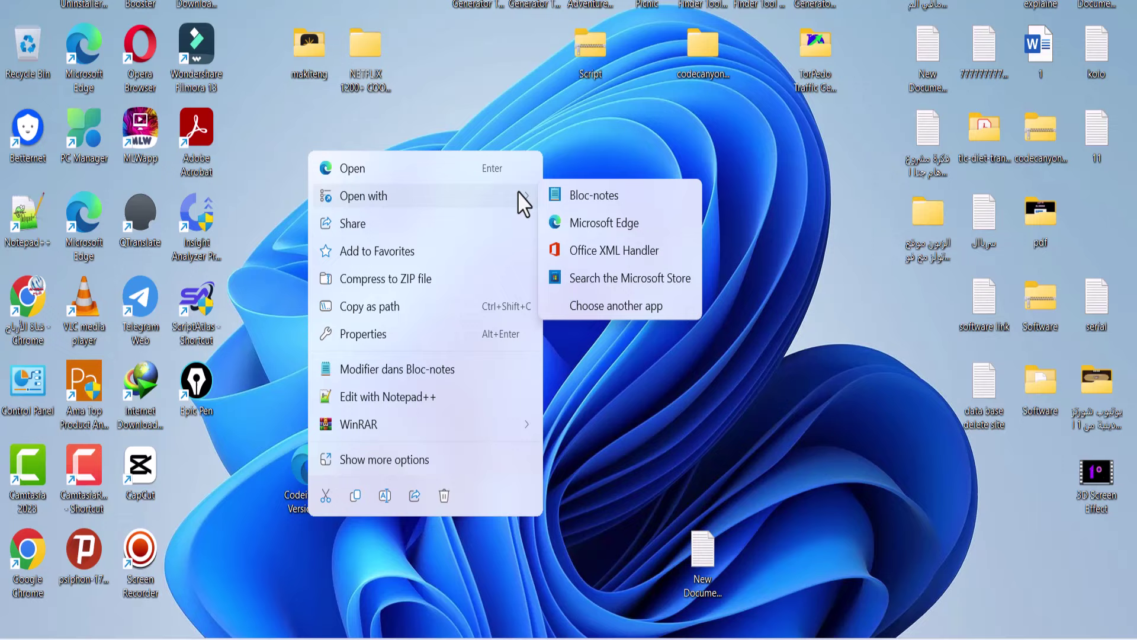
pyautogui.click(585, 198)
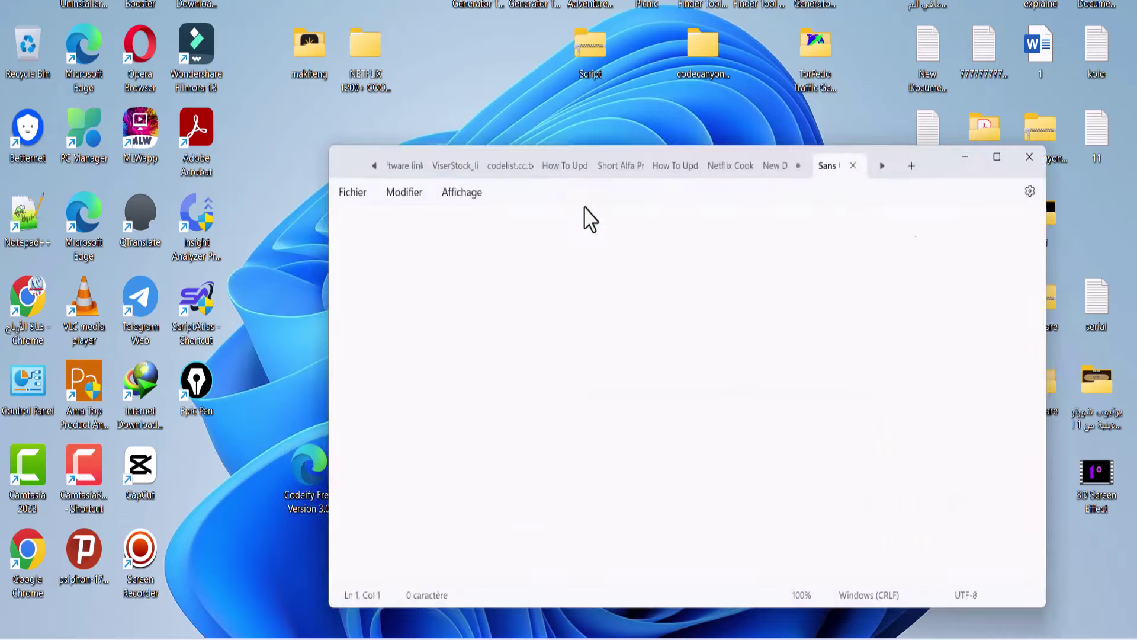
# - Copy the entire Codeify template code and close the text editor
pyautogui.rightClick(418, 204)
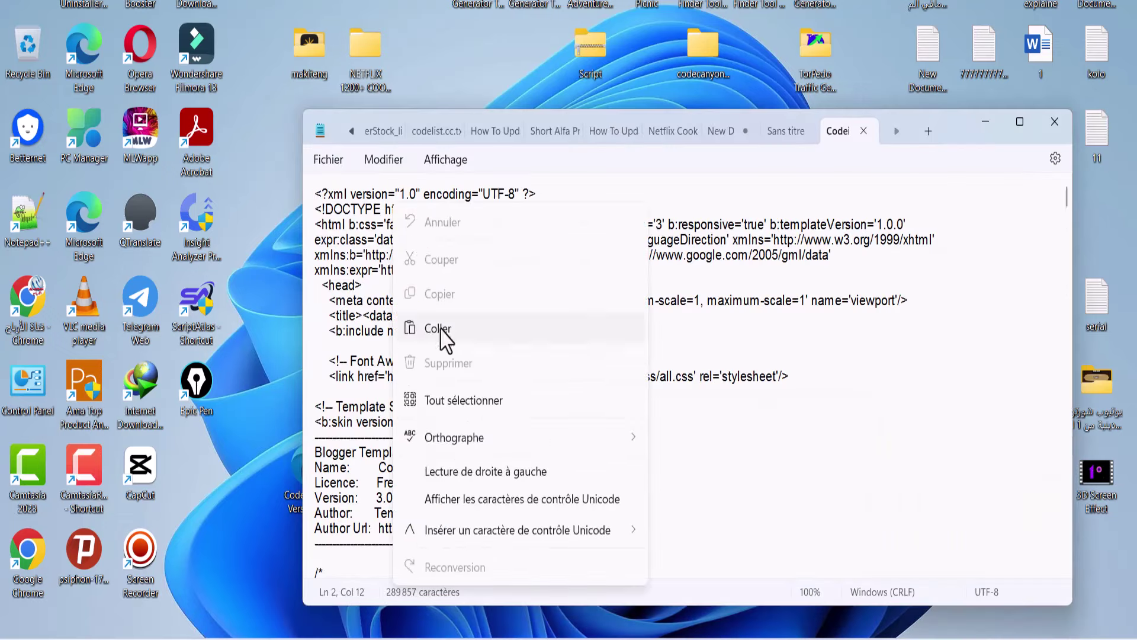
pyautogui.click(448, 399)
pyautogui.rightClick(437, 358)
pyautogui.click(525, 63)
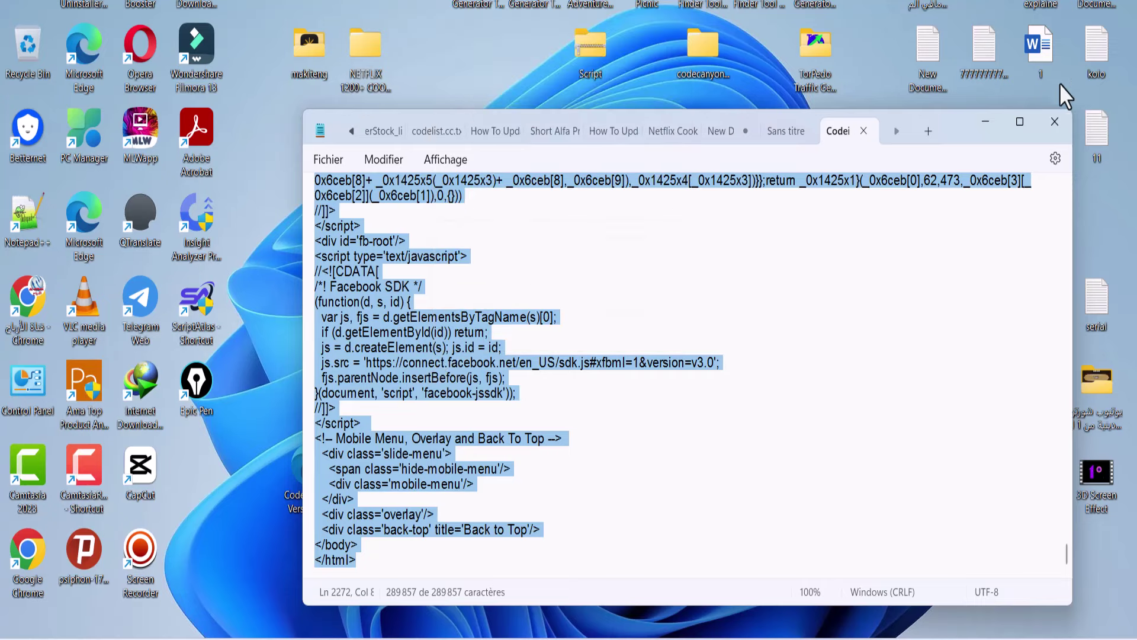
pyautogui.click(1055, 125)
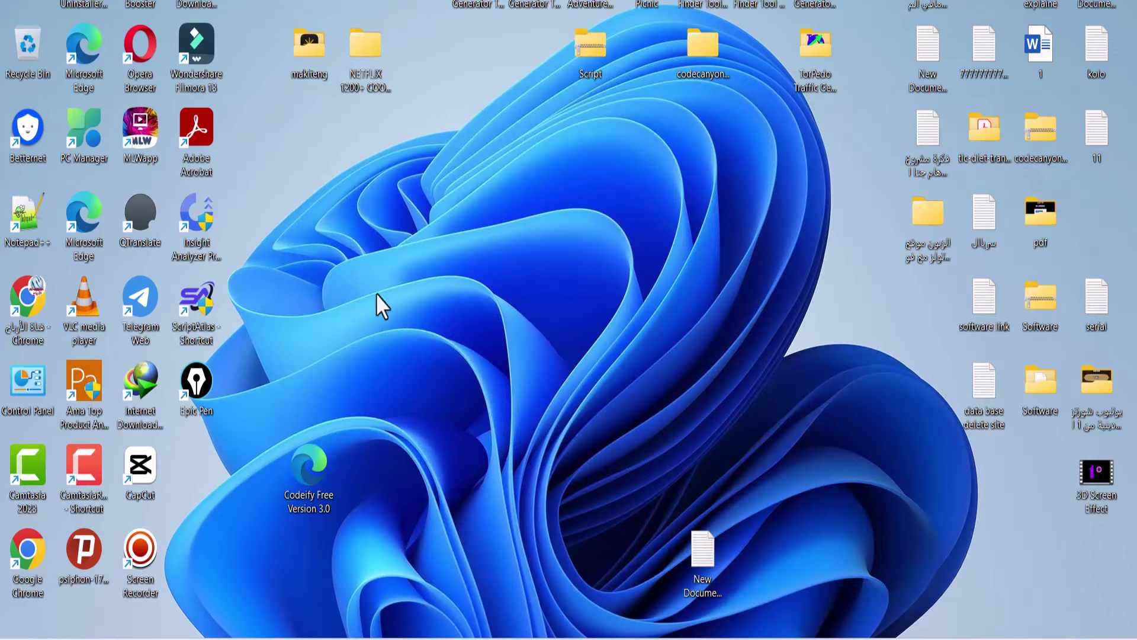
# - Open Chrome with the first listed profile and start a new Blogger blog with the title work now
pyautogui.doubleClick(39, 554)
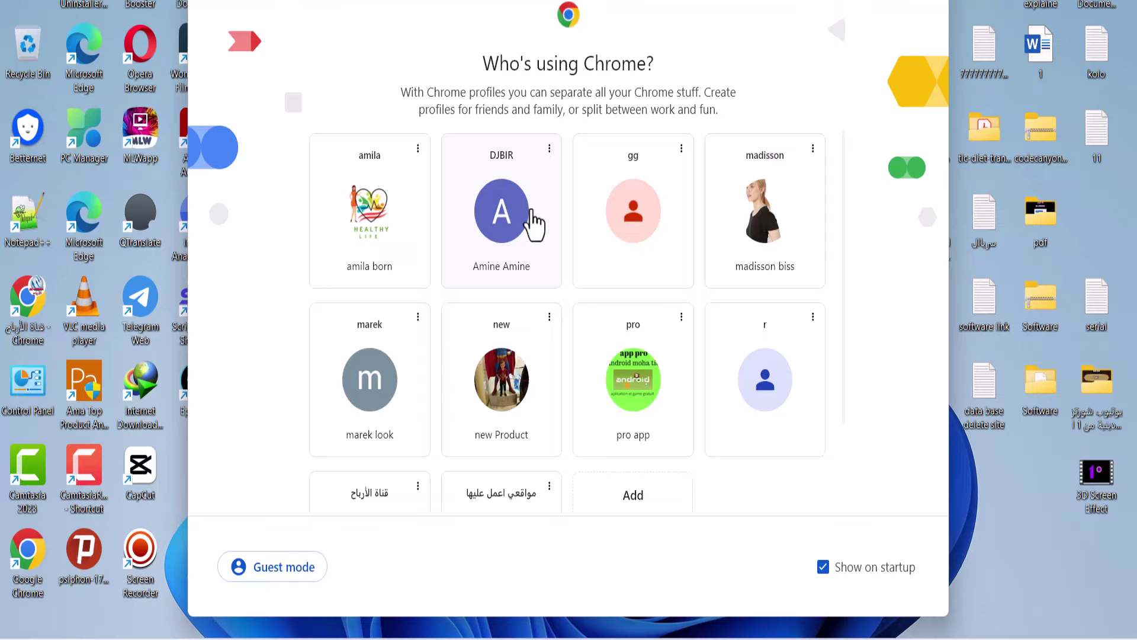
pyautogui.click(385, 246)
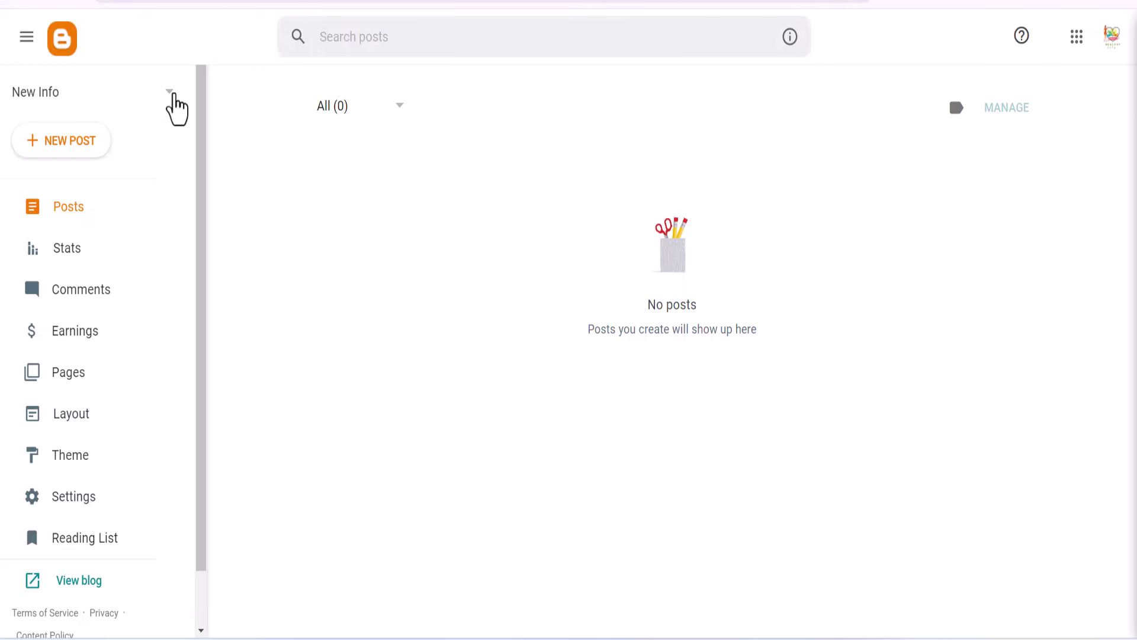
pyautogui.click(172, 94)
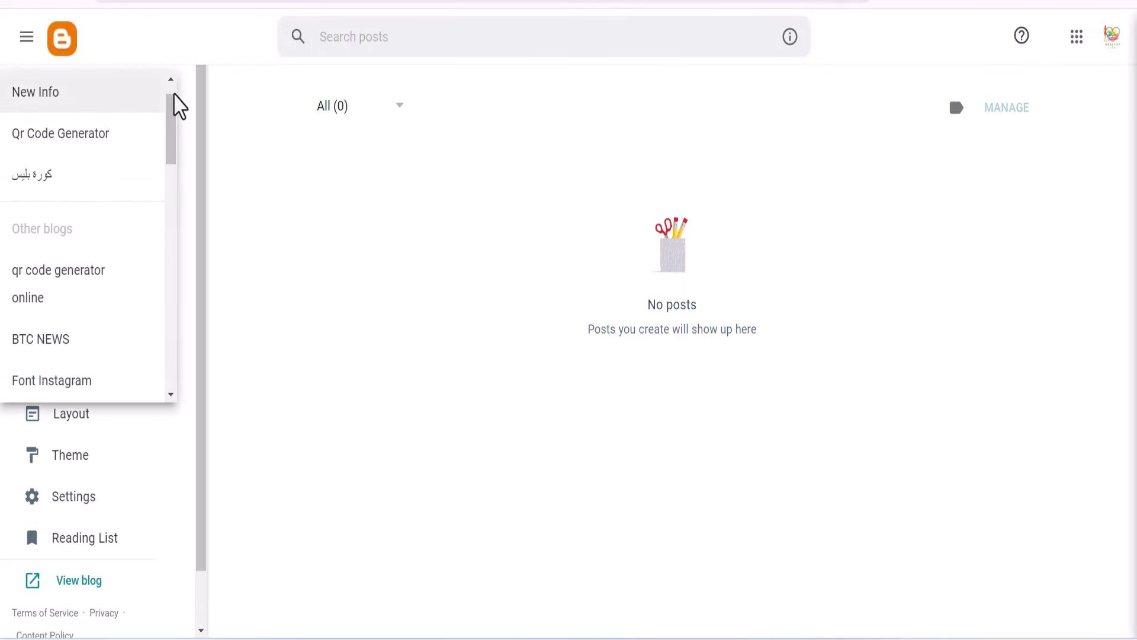
pyautogui.scroll(-5, 101, 385)
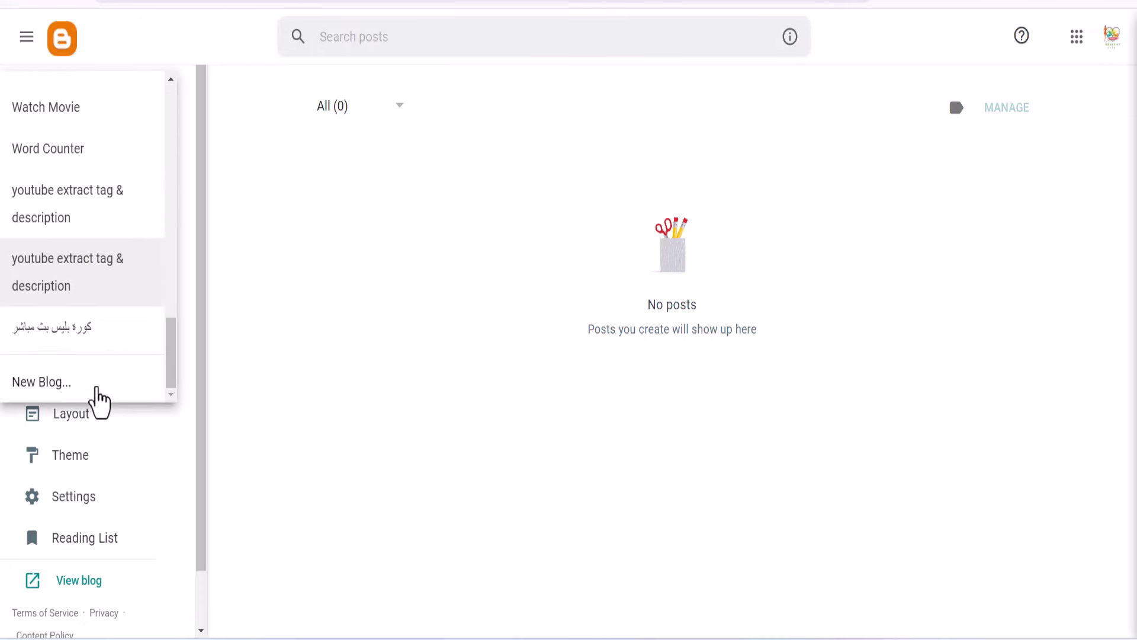
pyautogui.click(51, 388)
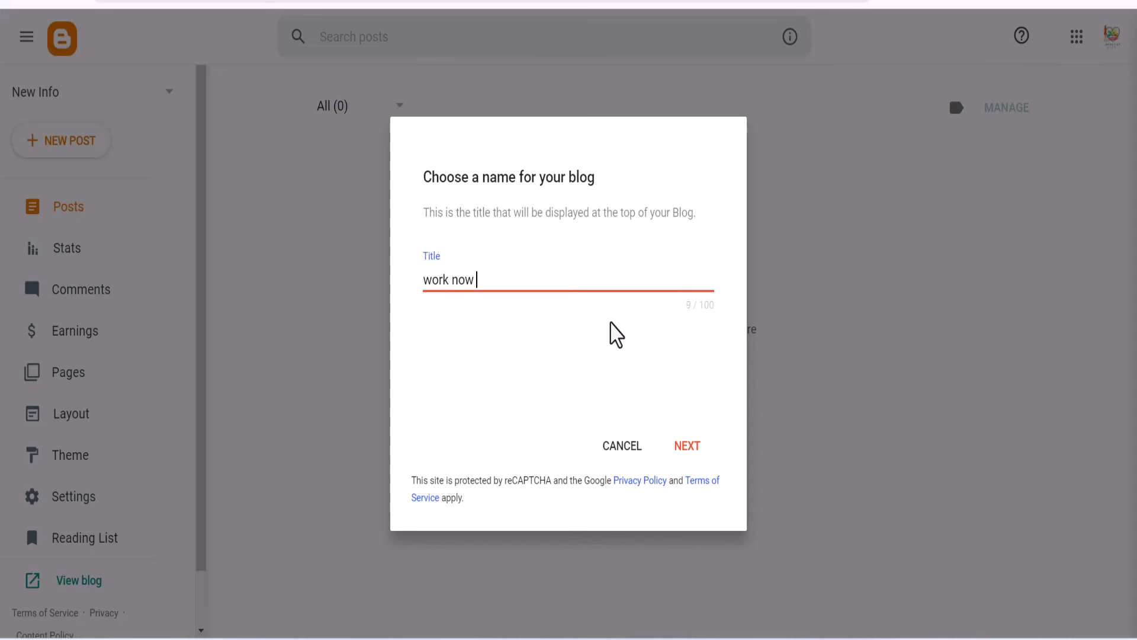
pyautogui.hotkey('ctrl', 'a')
pyautogui.click(675, 447)
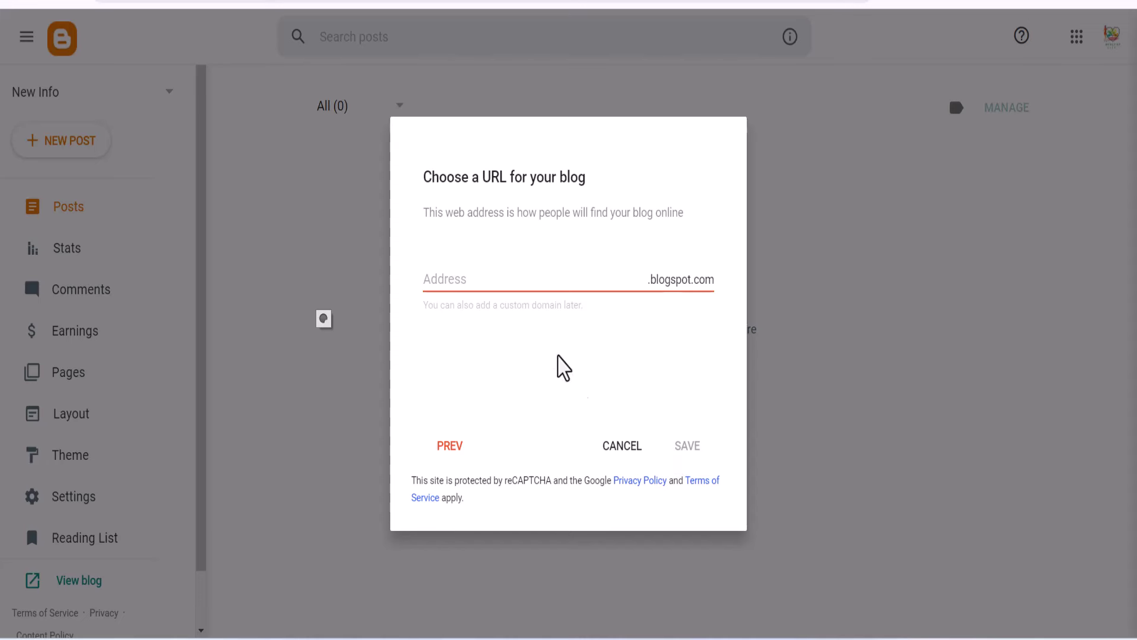
# - Set the blog address to worknowfree.blogspot.com and create the blog
pyautogui.click(439, 280)
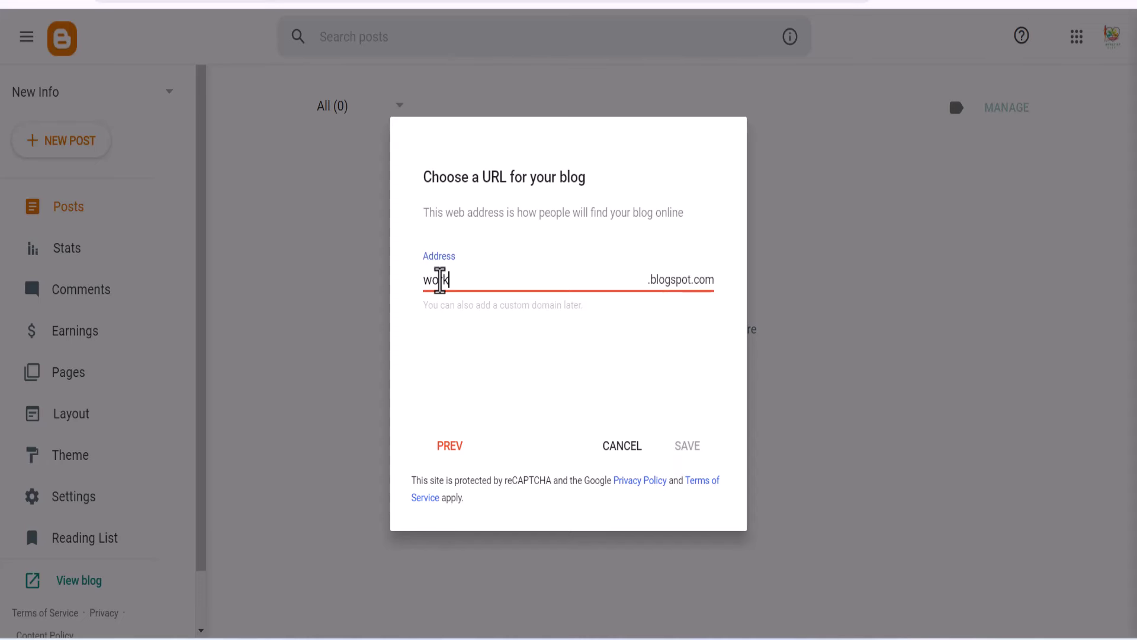
pyautogui.write('worknow')
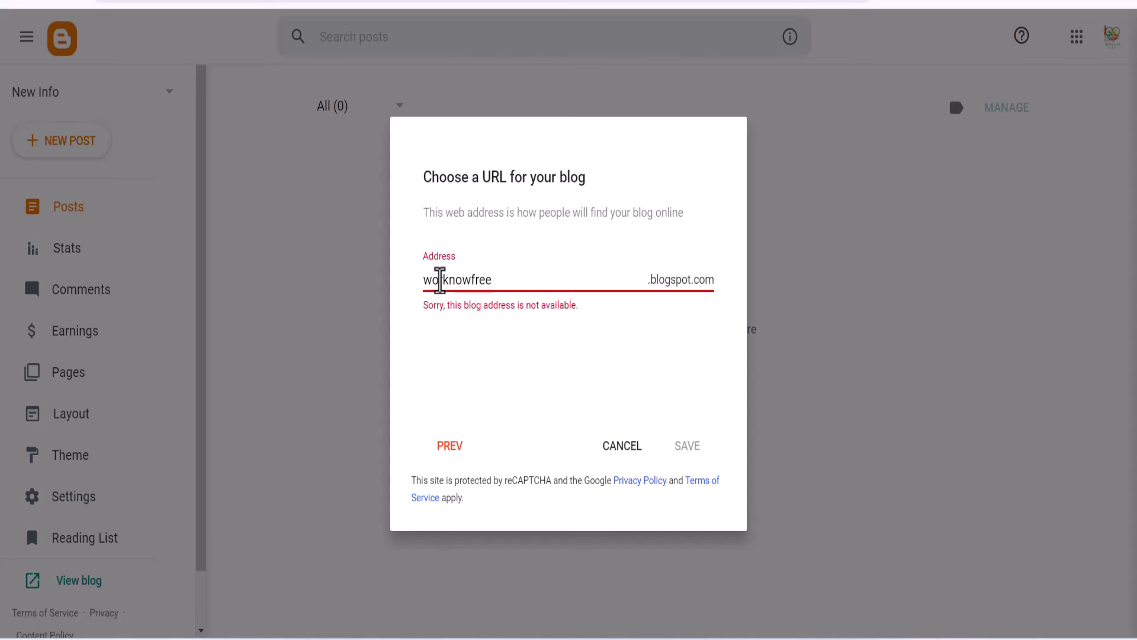
pyautogui.write('free')
pyautogui.moveTo(492, 280); pyautogui.dragTo(391, 299)
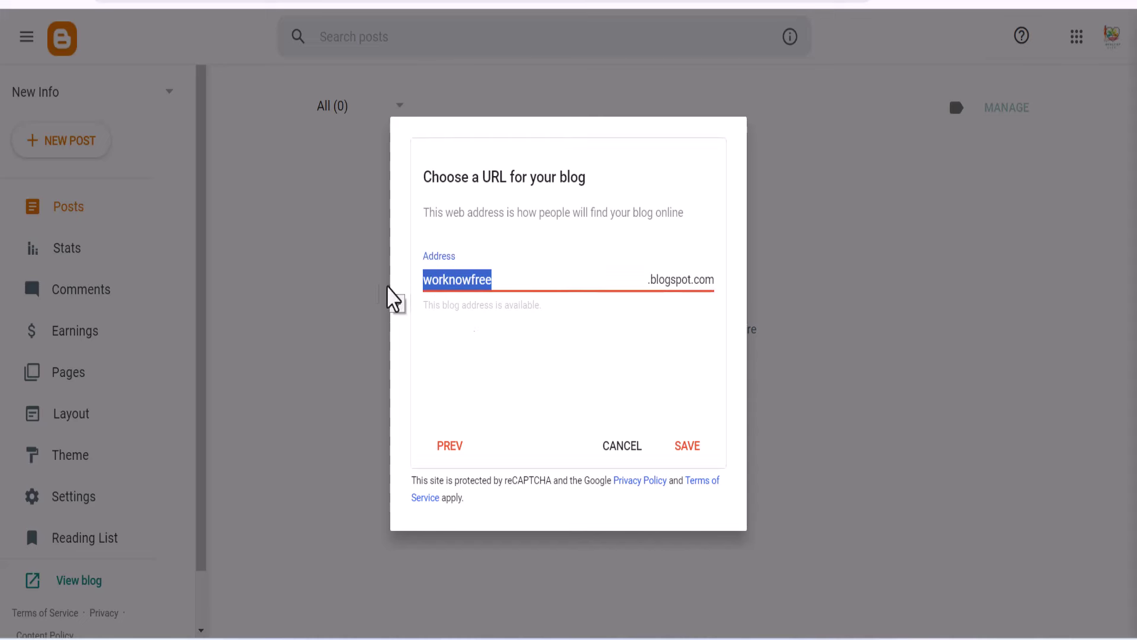
pyautogui.click(688, 455)
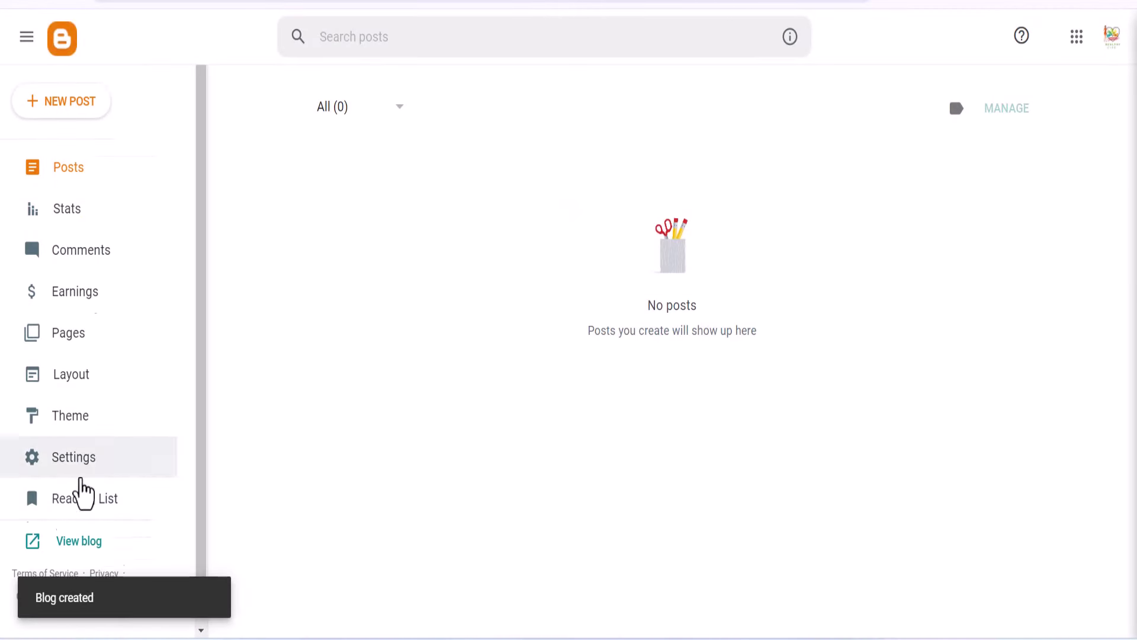
# - View the new blog's public page with its default theme, and close it
pyautogui.scroll(-1, 83, 490)
pyautogui.click(86, 529)
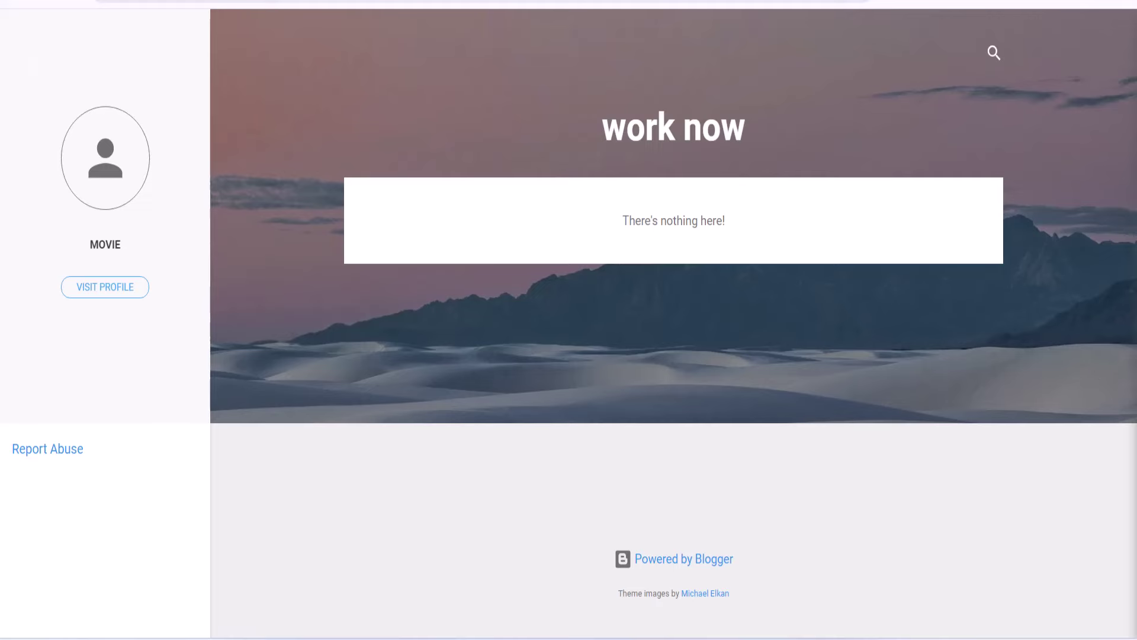
pyautogui.hotkey('ctrl', 'w')
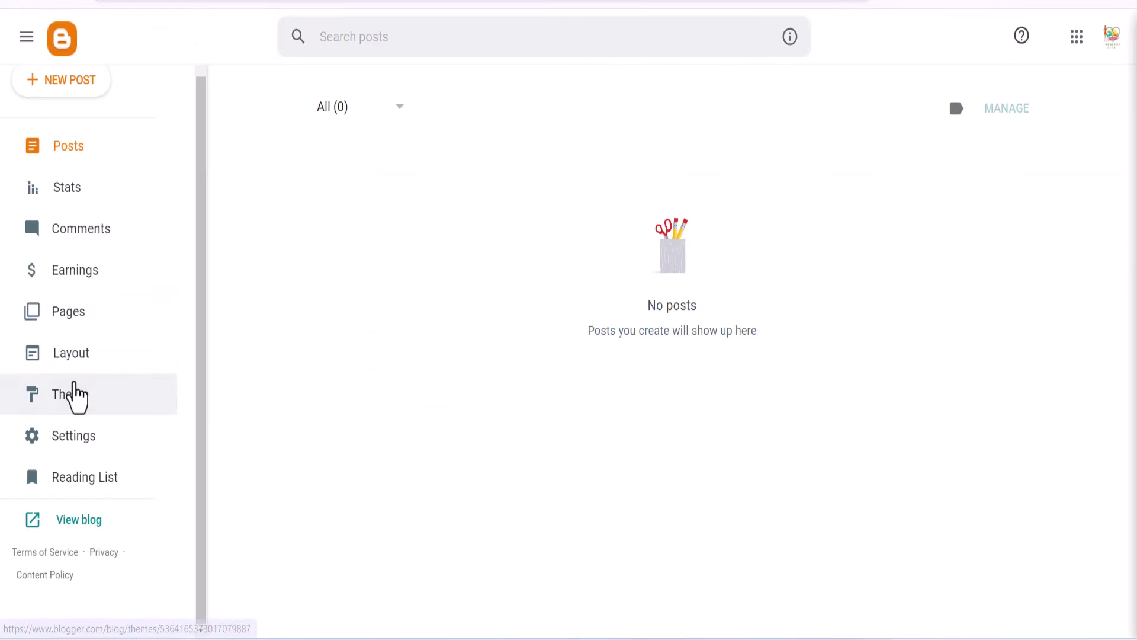
# - Open the work now blog's theme for HTML editing and delete all of its existing code
pyautogui.click(81, 403)
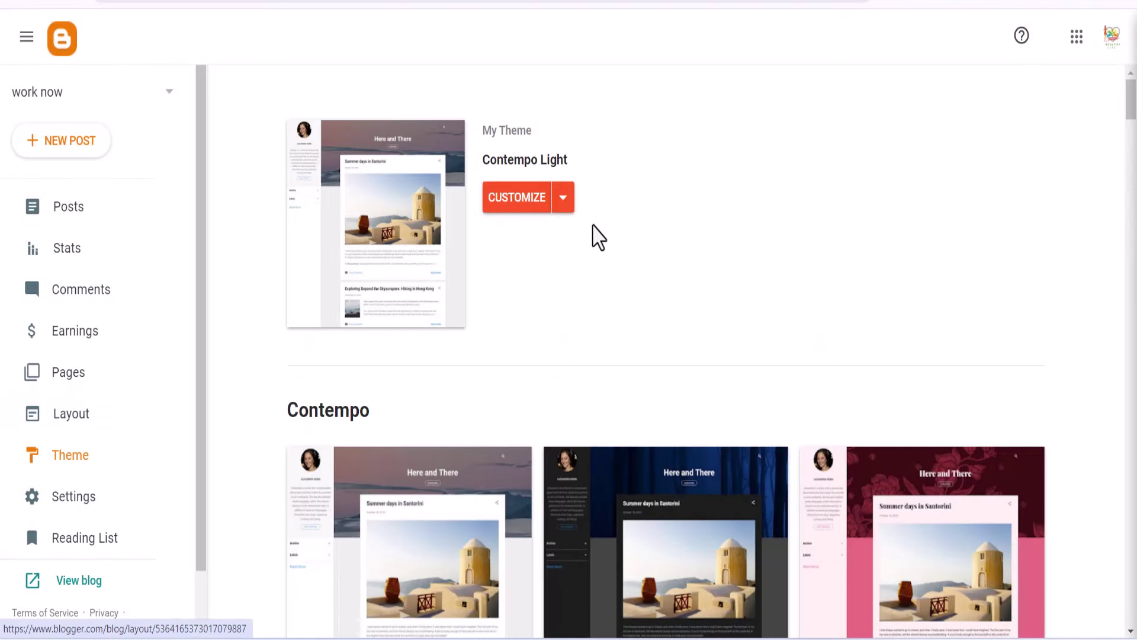
pyautogui.click(565, 206)
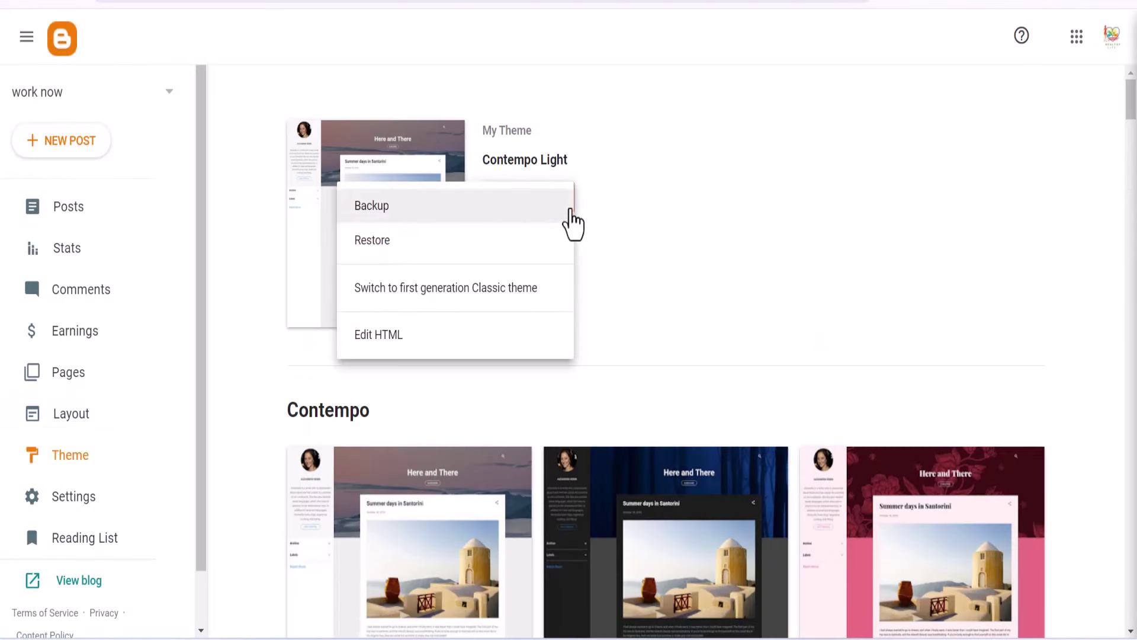
pyautogui.click(369, 341)
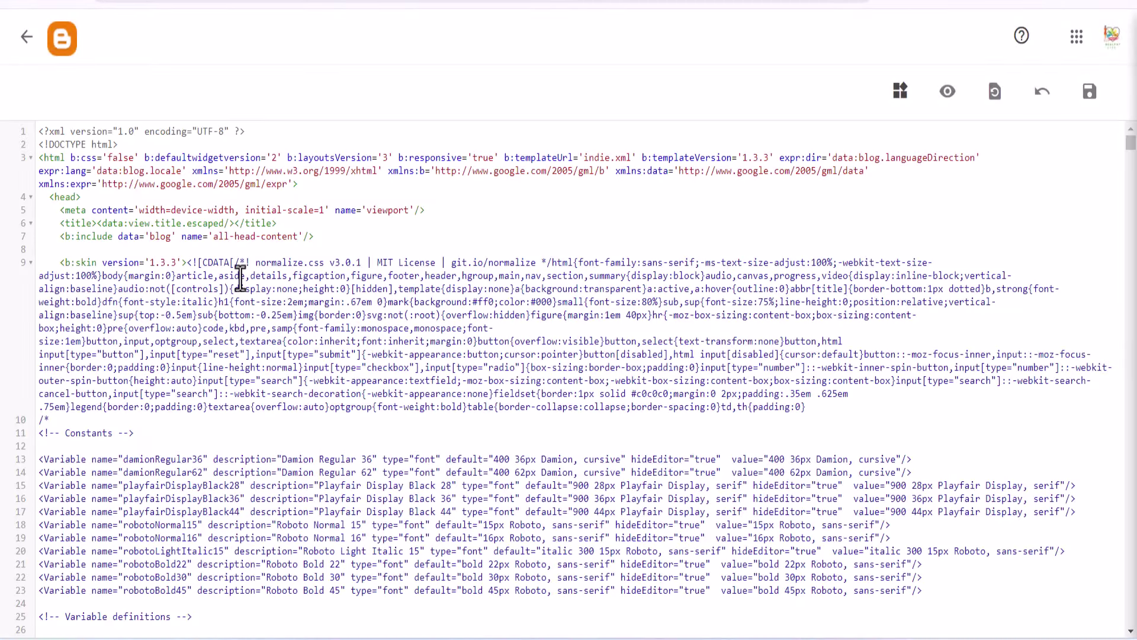
pyautogui.rightClick(240, 278)
pyautogui.click(324, 490)
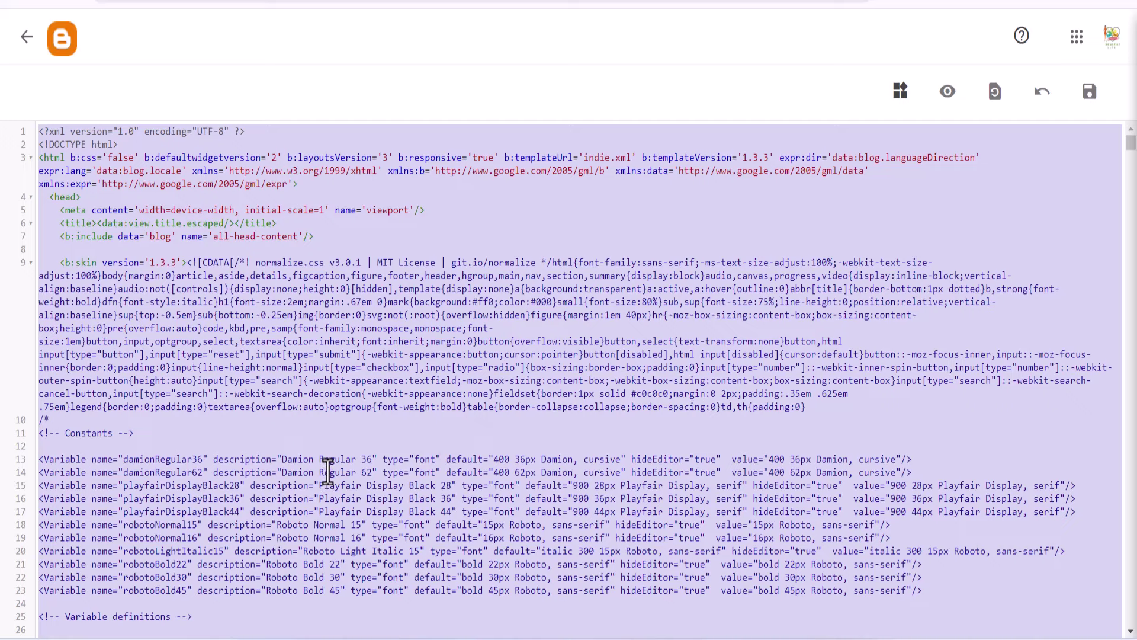
pyautogui.press('Delete')
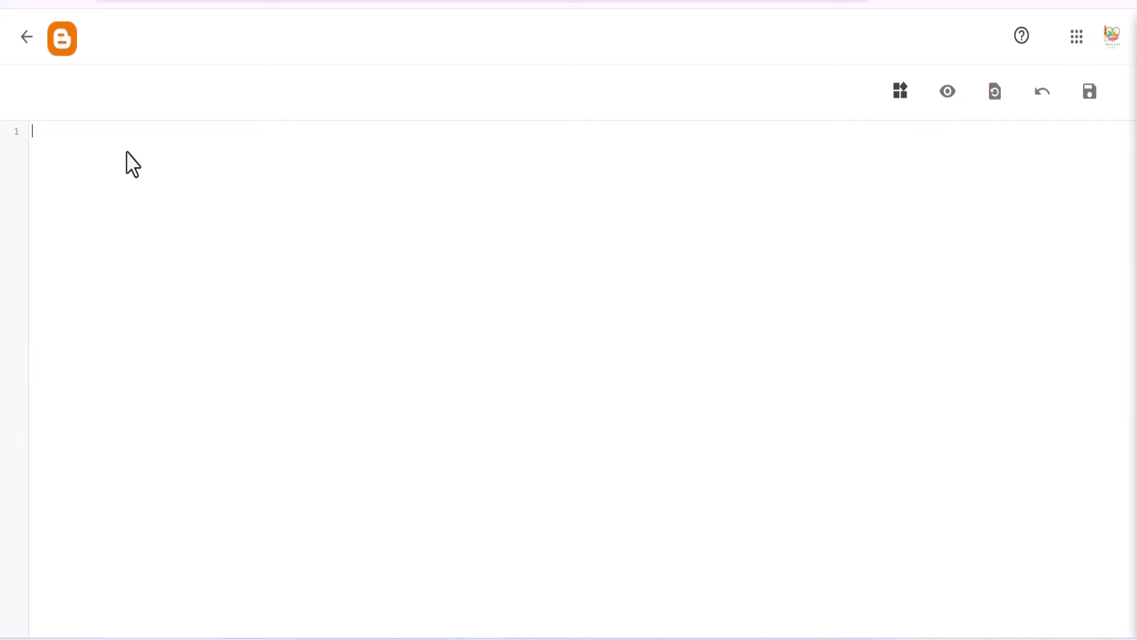
# - Paste the copied Codeify template code into the empty theme editor and save the theme
pyautogui.rightClick(100, 130)
pyautogui.click(166, 299)
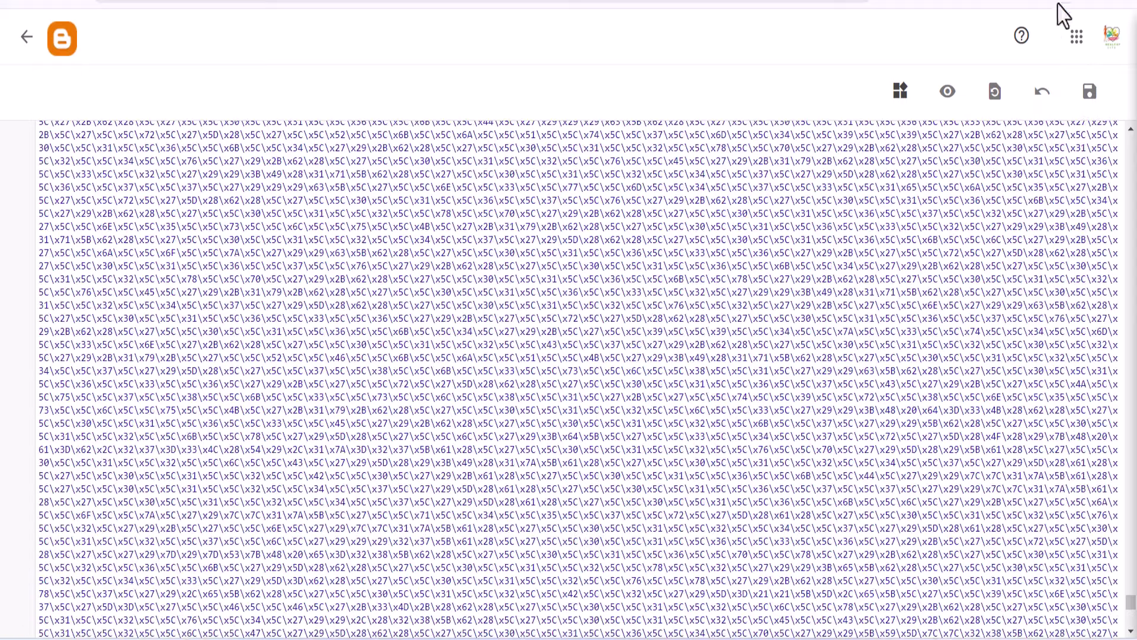
pyautogui.click(1092, 94)
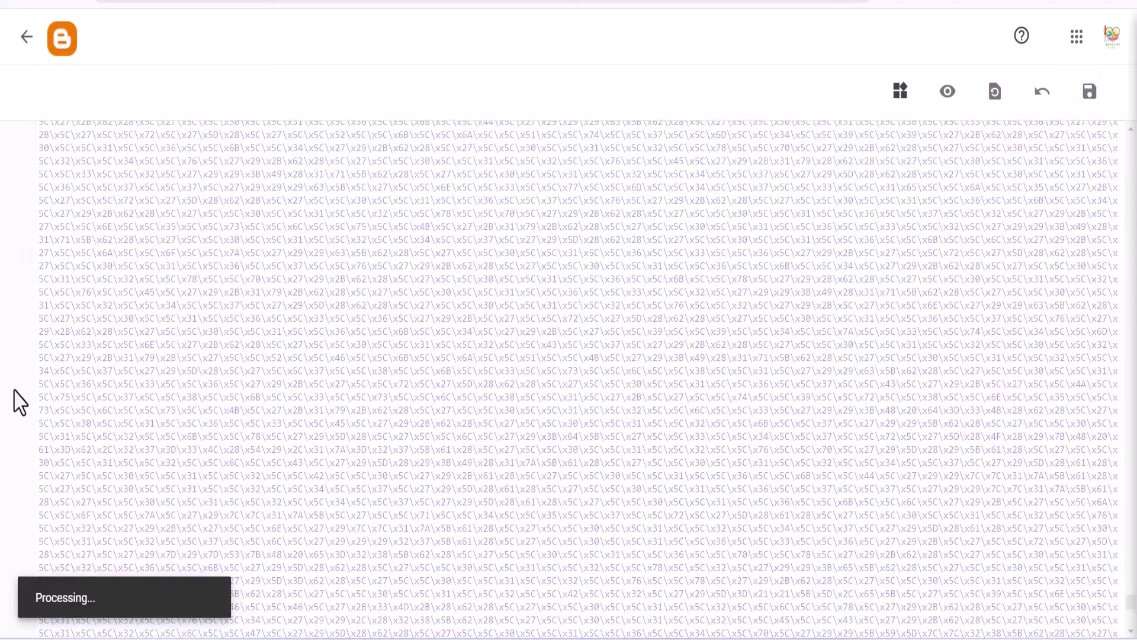
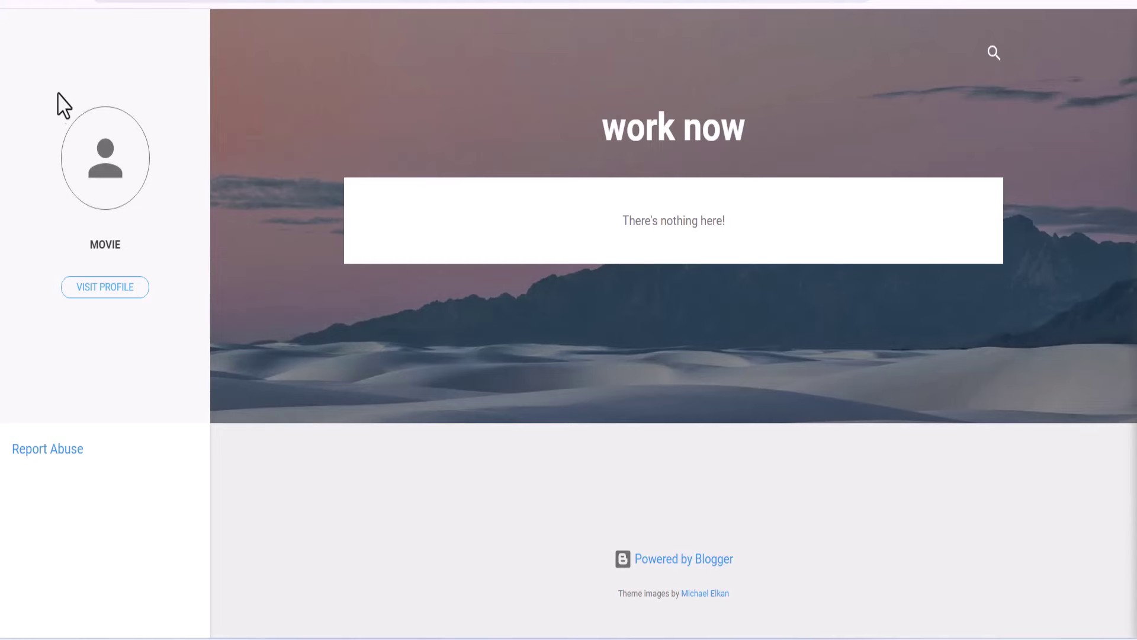
# - Reload the blog's public page to check the Codeify theme, and return to the theme editor
pyautogui.rightClick(300, 284)
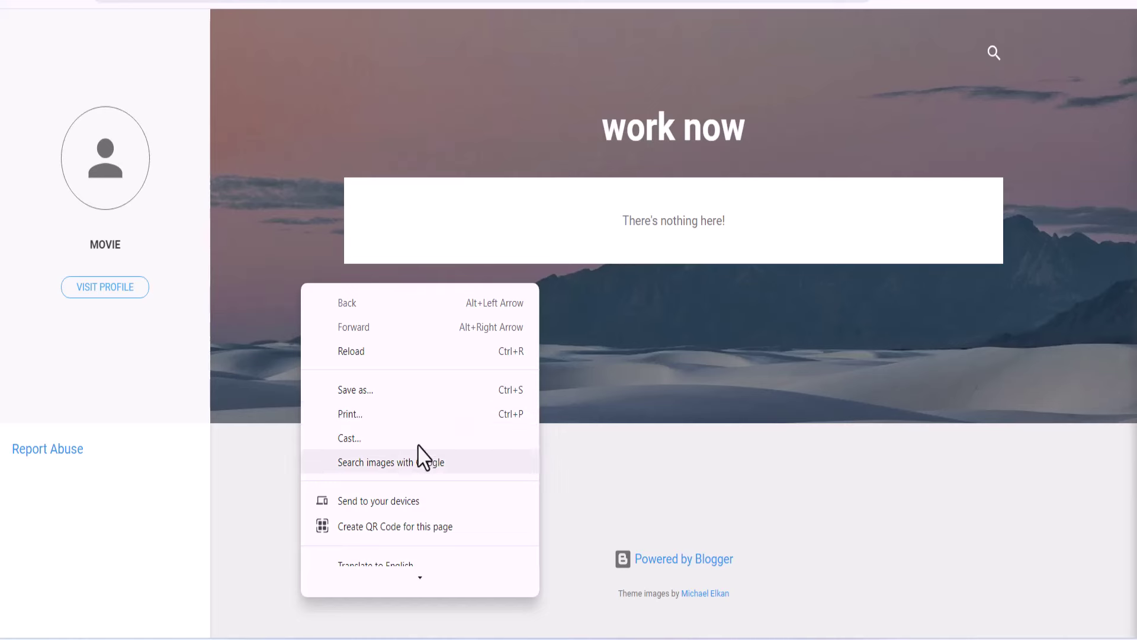
pyautogui.click(357, 350)
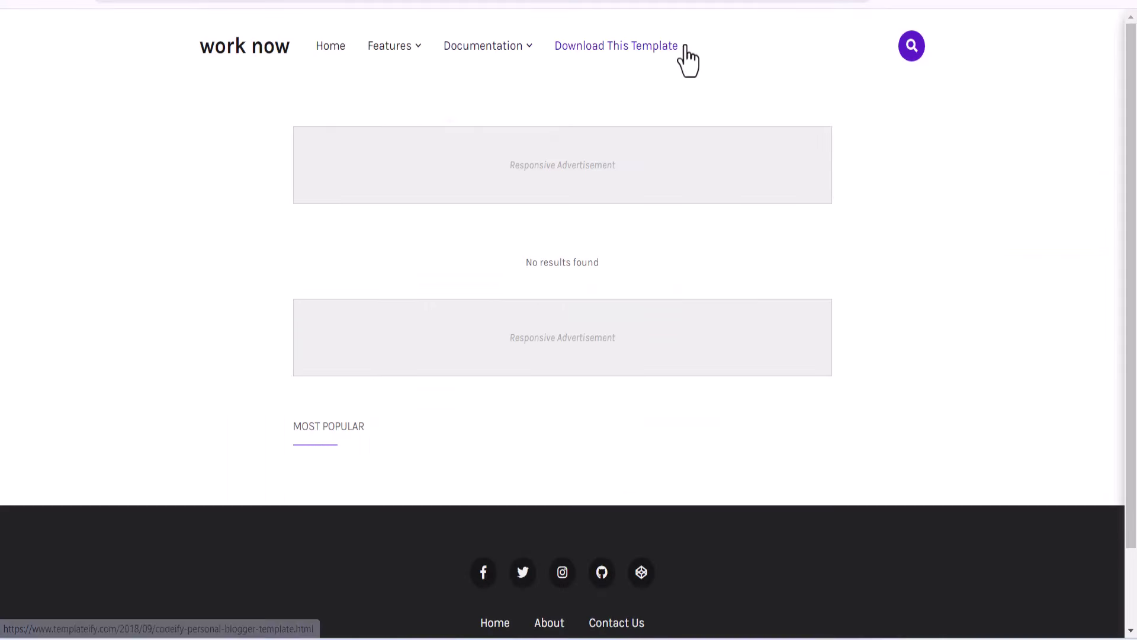
pyautogui.hotkey('ctrl', 'Tab')
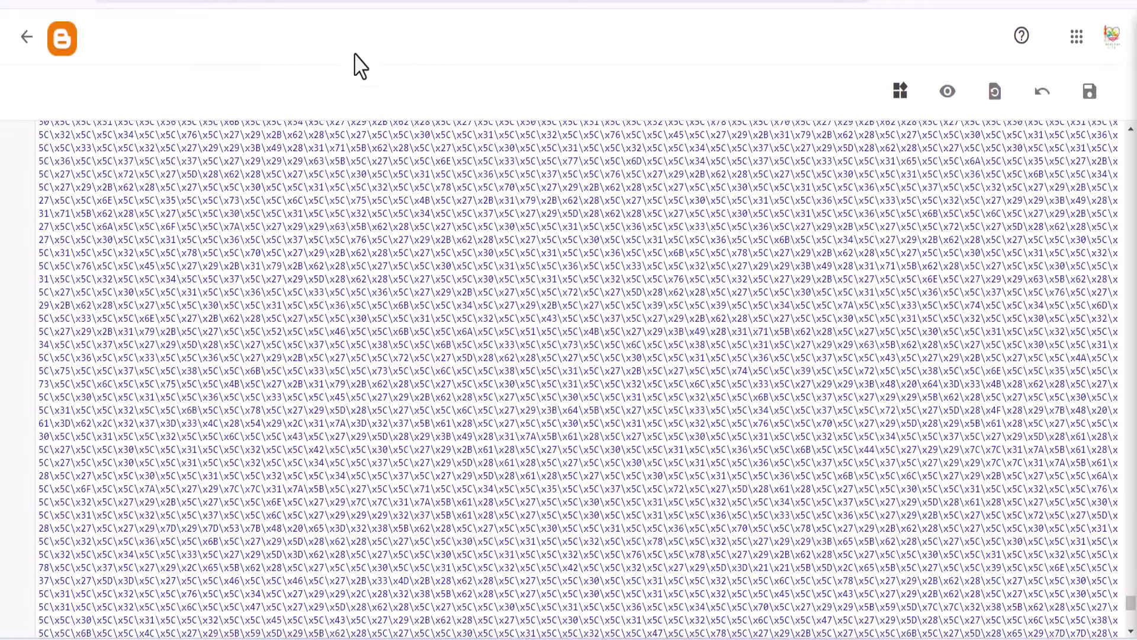
# - In the blog layout, delete every link except Home from the Main Menu's Link List and save the gadget
pyautogui.click(15, 38)
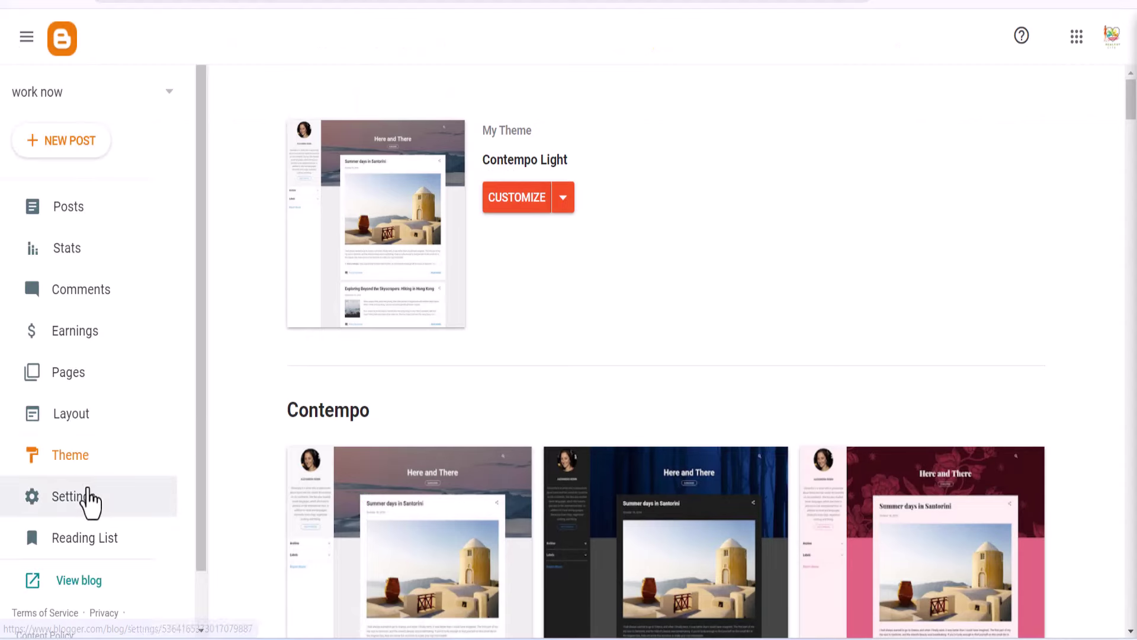
pyautogui.click(87, 428)
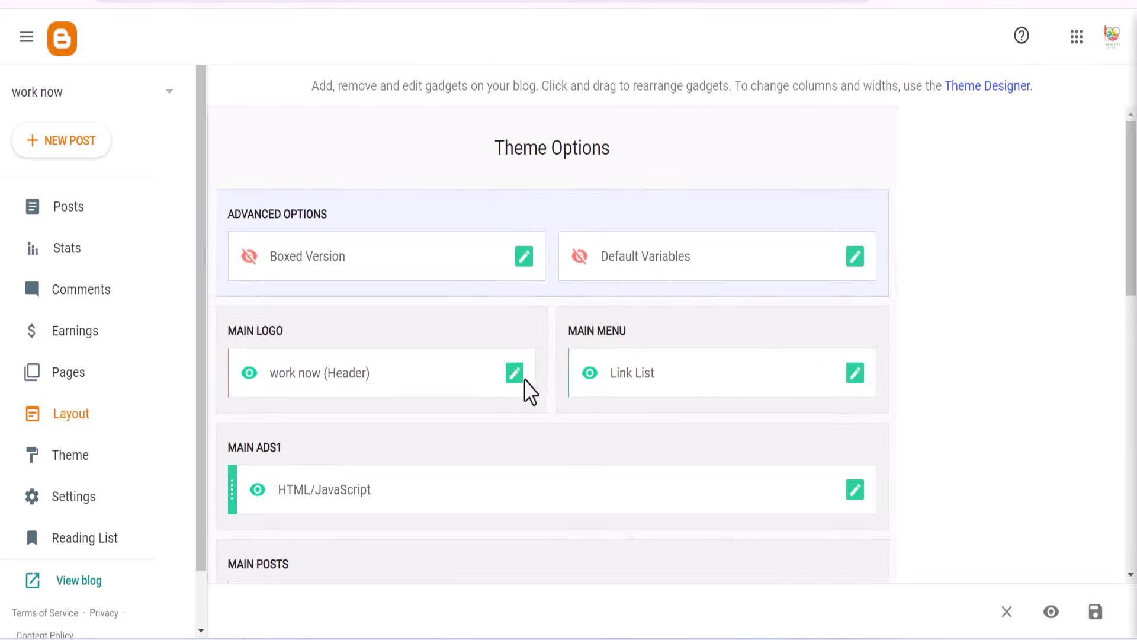
pyautogui.click(855, 374)
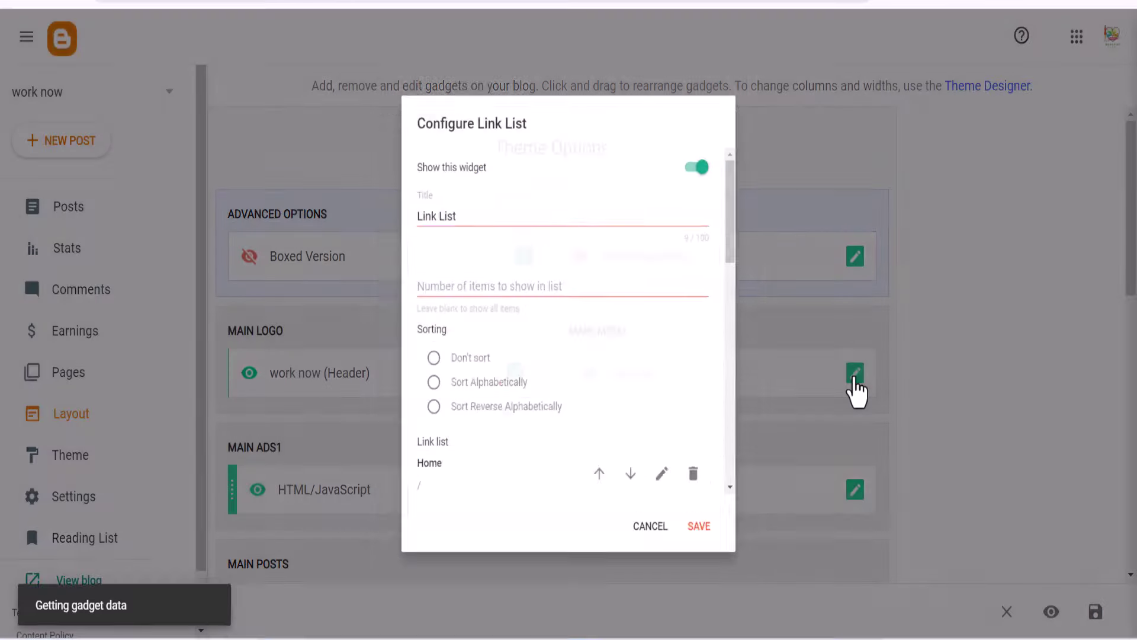
pyautogui.scroll(-15, 638, 399)
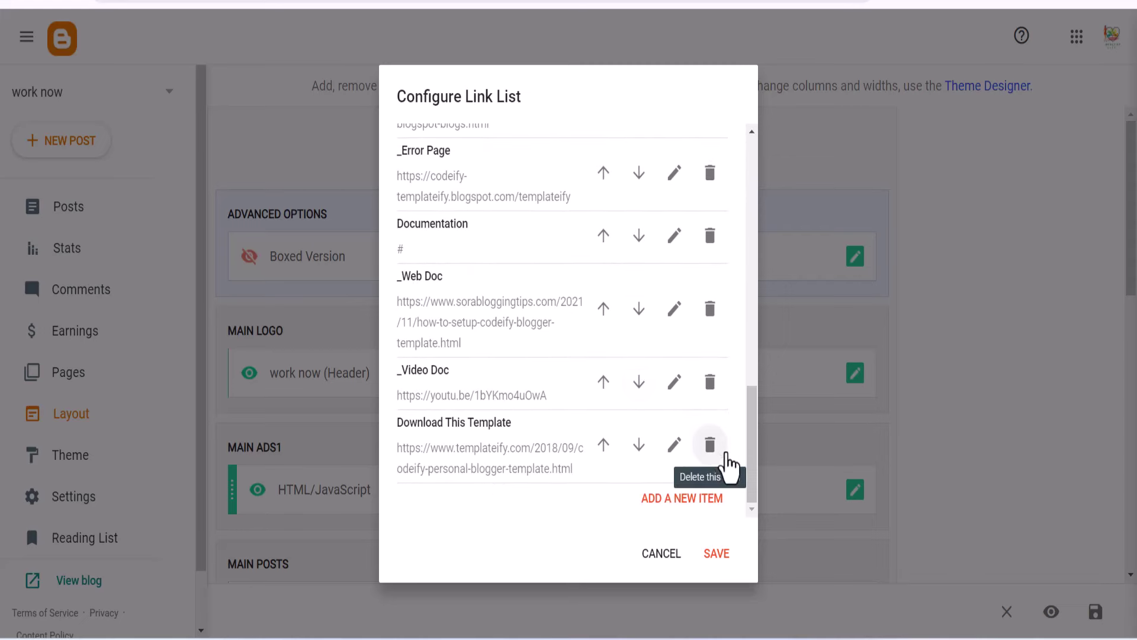
pyautogui.click(713, 459)
pyautogui.click(713, 458)
pyautogui.click(713, 456)
pyautogui.click(713, 461)
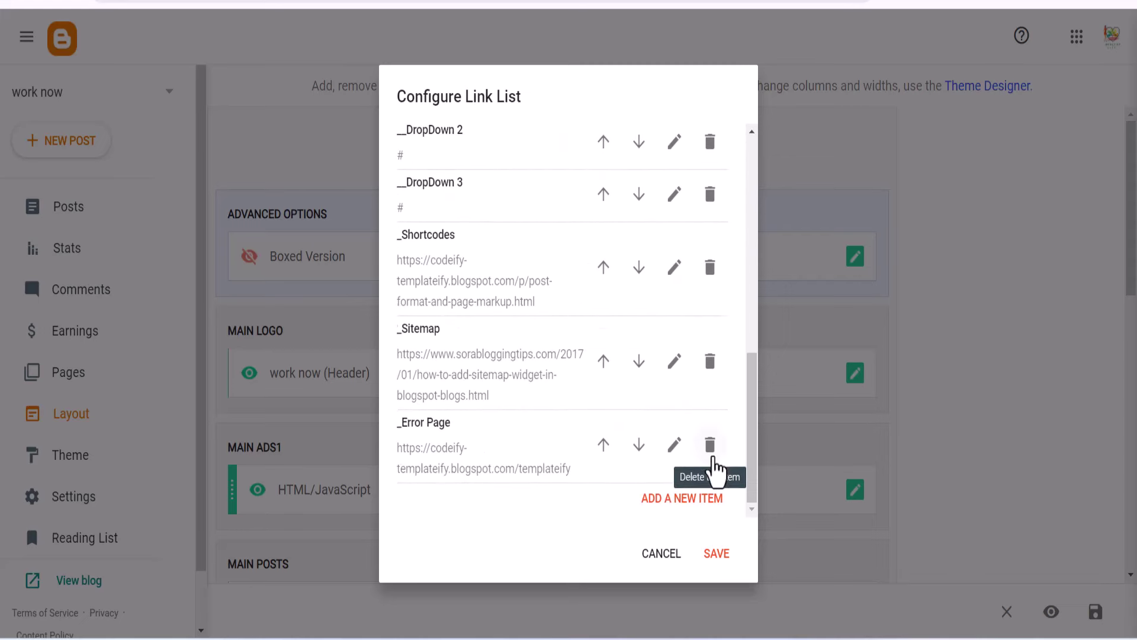
pyautogui.click(714, 461)
pyautogui.click(714, 461)
pyautogui.click(714, 461)
pyautogui.click(683, 461)
pyautogui.click(682, 461)
pyautogui.click(682, 461)
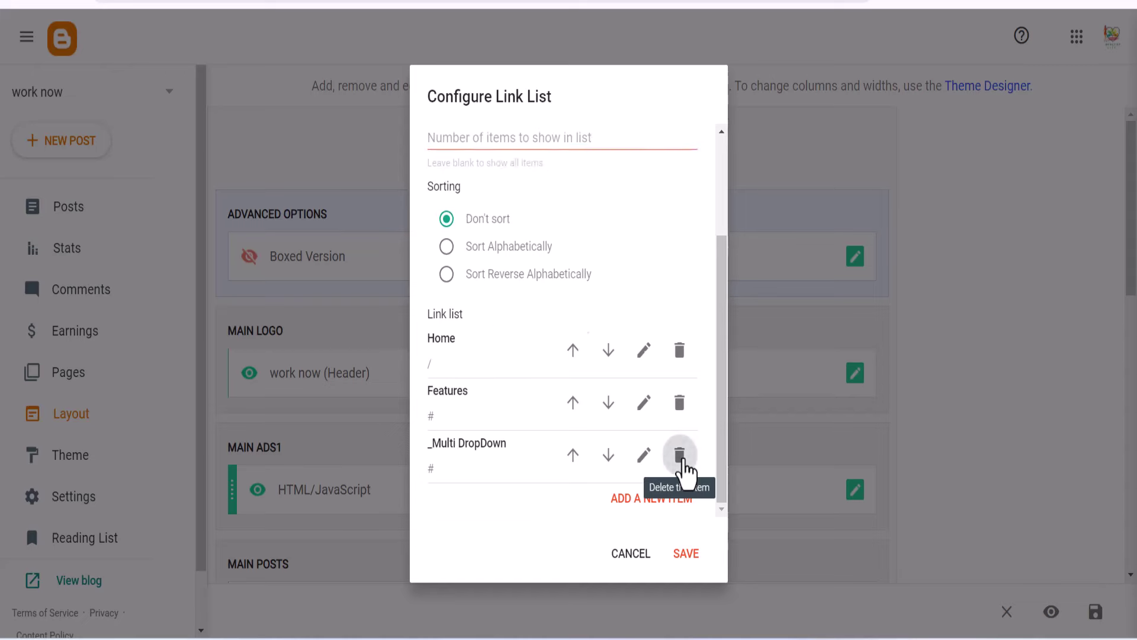
pyautogui.click(683, 461)
pyautogui.click(682, 461)
pyautogui.click(686, 554)
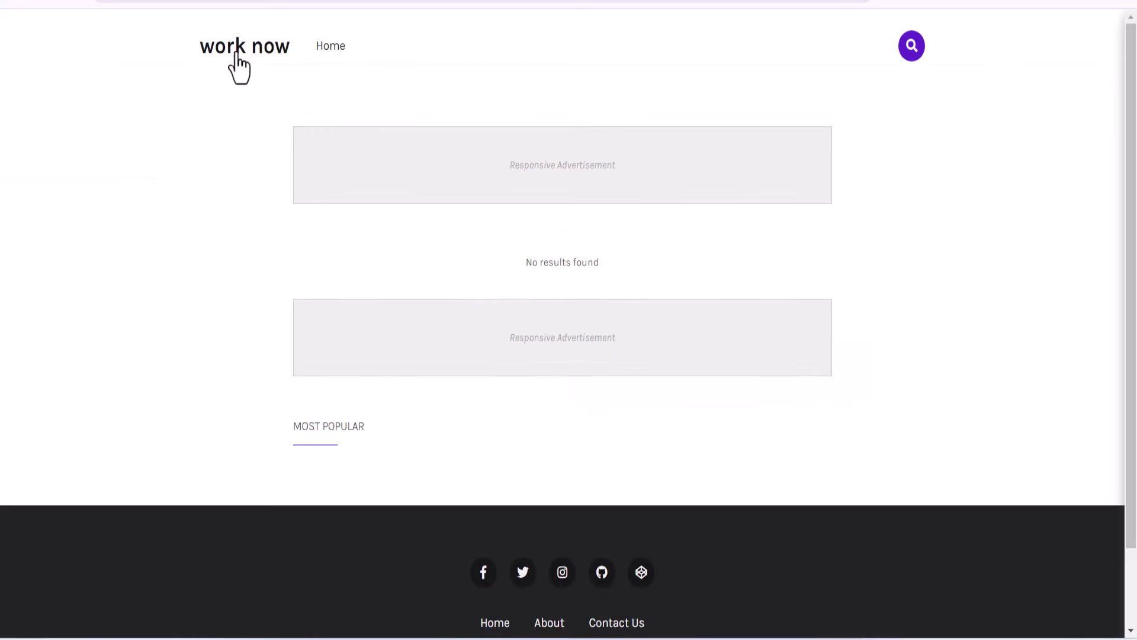
# - Look over the blog's public page, including the title, the shortened menu and the footer
pyautogui.moveTo(235, 52); pyautogui.dragTo(315, 46)
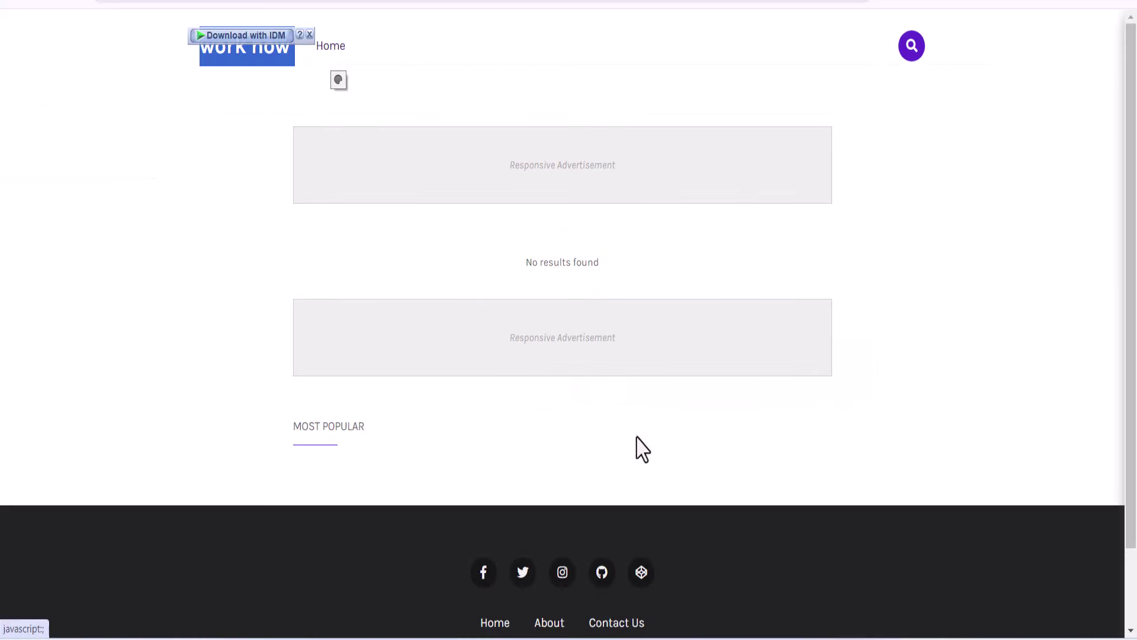
pyautogui.scroll(-2, 640, 449)
pyautogui.scroll(2, 430, 314)
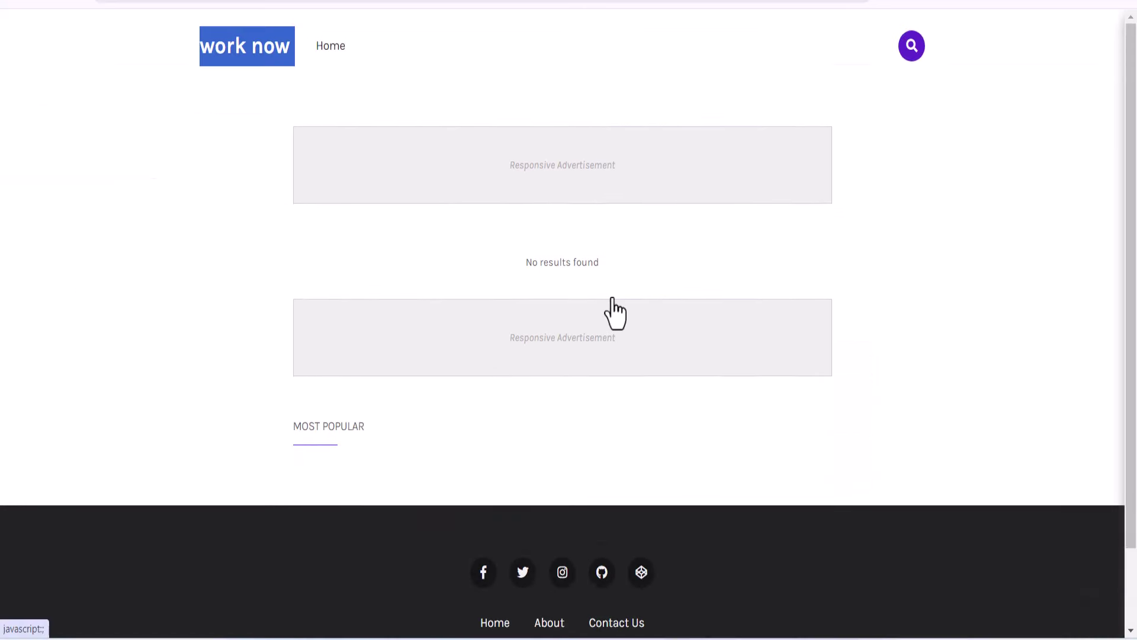
# - Return to the work now blog in Blogger and open its list of posts
pyautogui.click(71, 7)
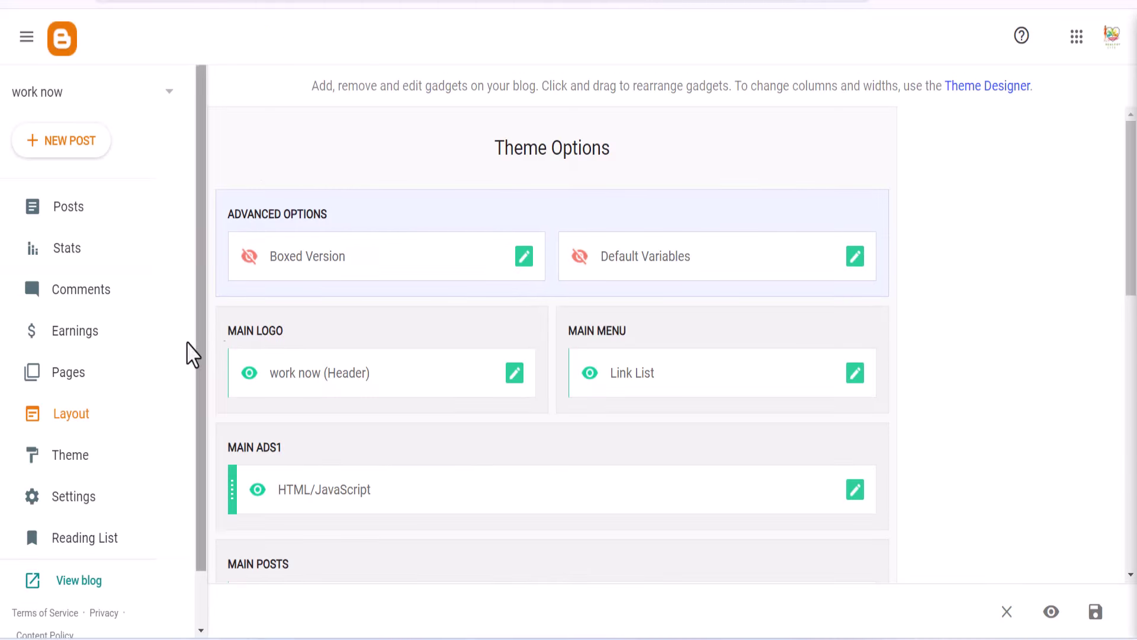
pyautogui.click(86, 226)
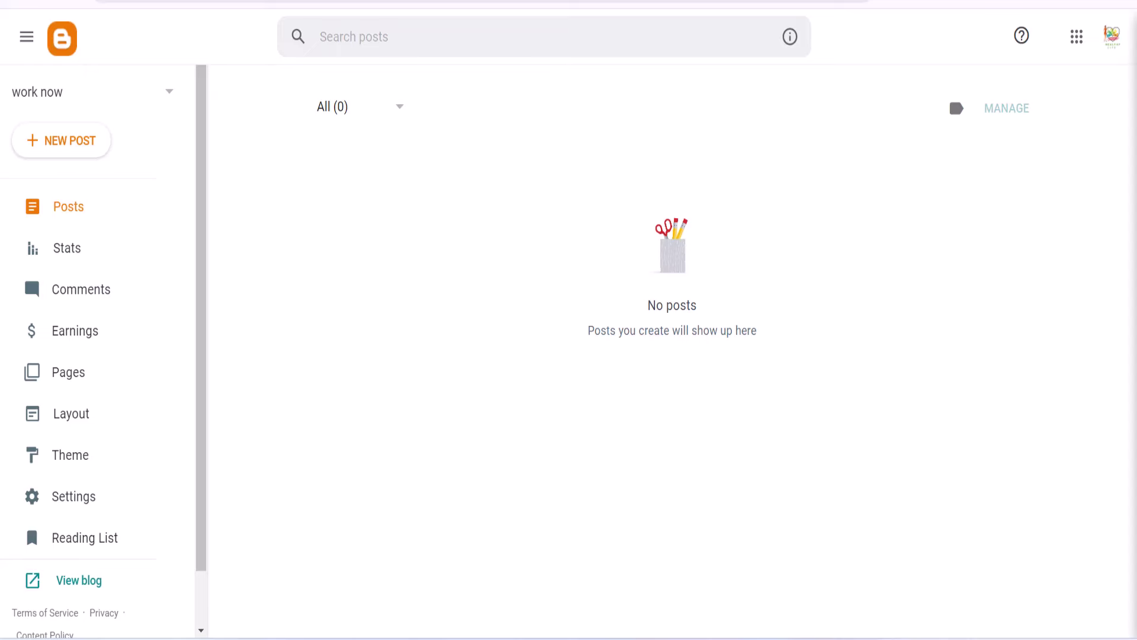
pyautogui.click(727, 530)
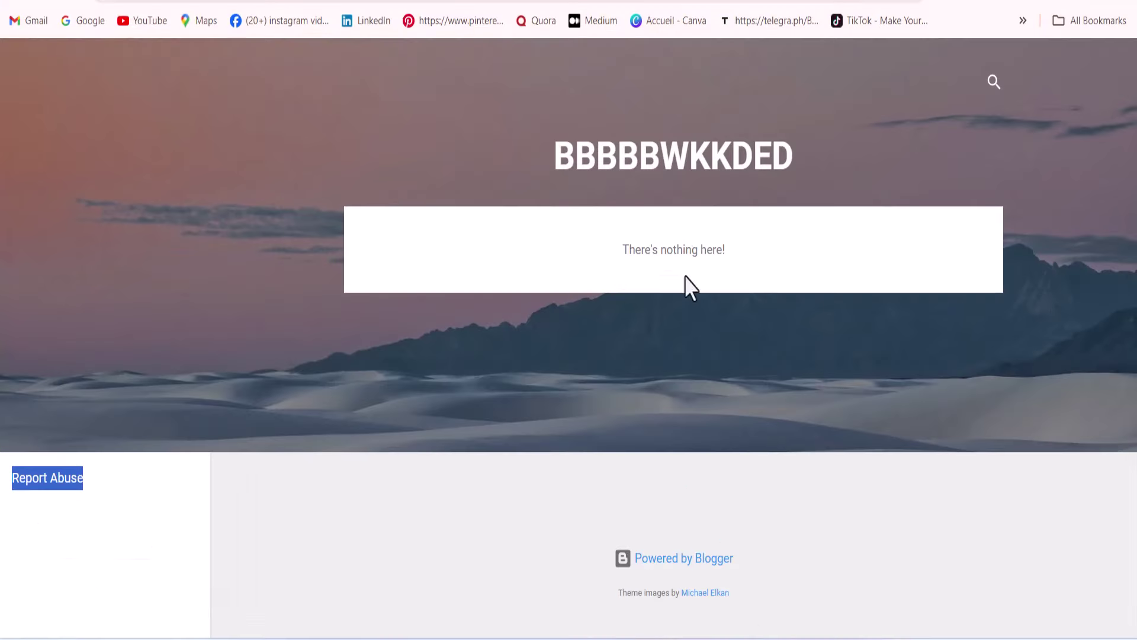
# - Look through the Google Images results for jobs and work for a suitable post picture
pyautogui.hotkey('alt', 'Tab')
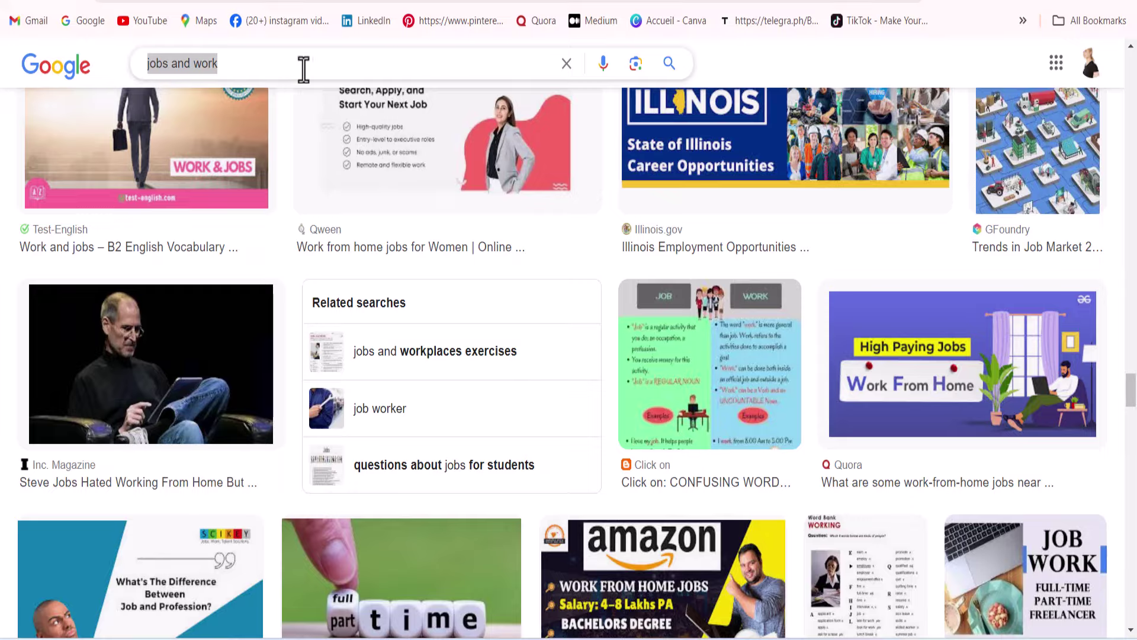
pyautogui.scroll(-20, 292, 313)
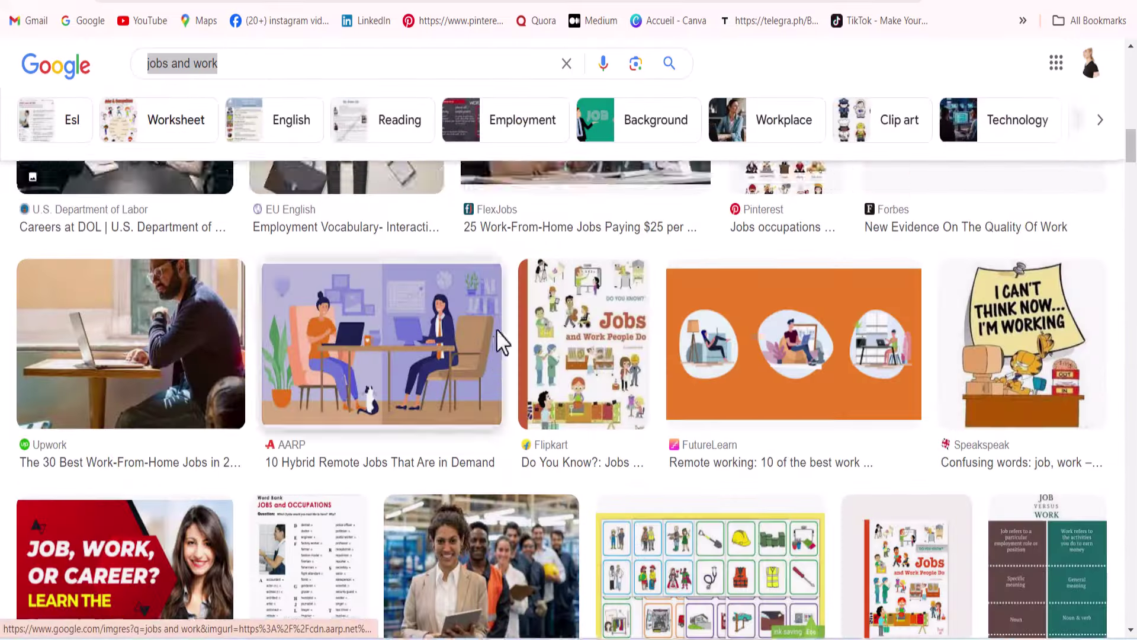
pyautogui.scroll(20, 502, 342)
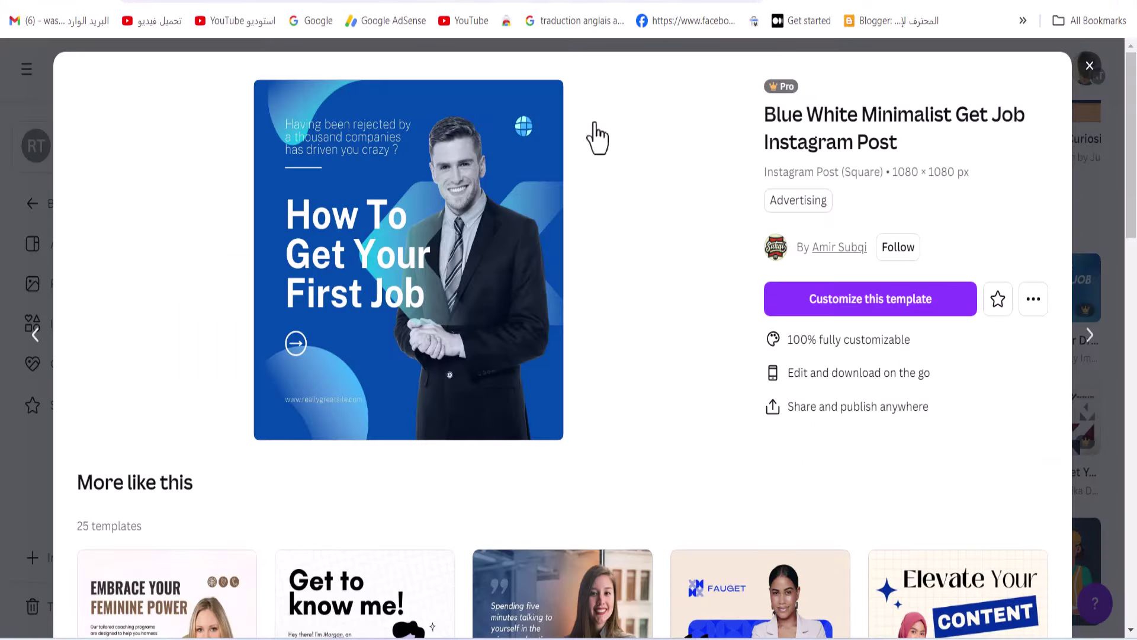
# - Browse the get jobs template results in Canva and open the Blue White Minimalist Get Job Instagram Post template for customizing
pyautogui.click(1089, 65)
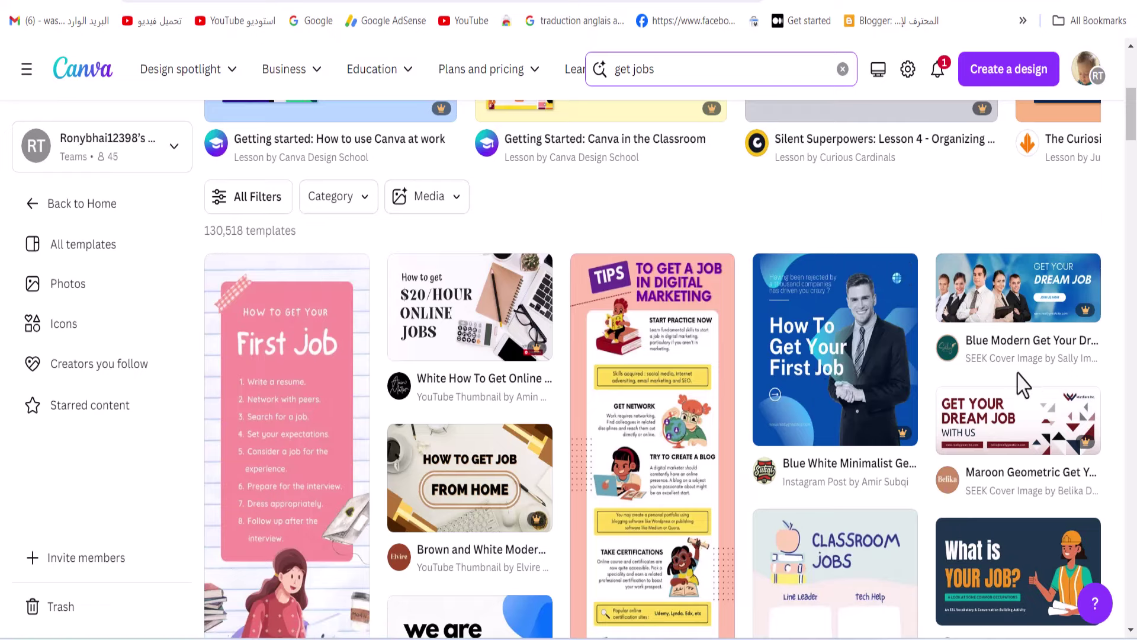
pyautogui.scroll(-1, 768, 435)
pyautogui.scroll(-7, 768, 436)
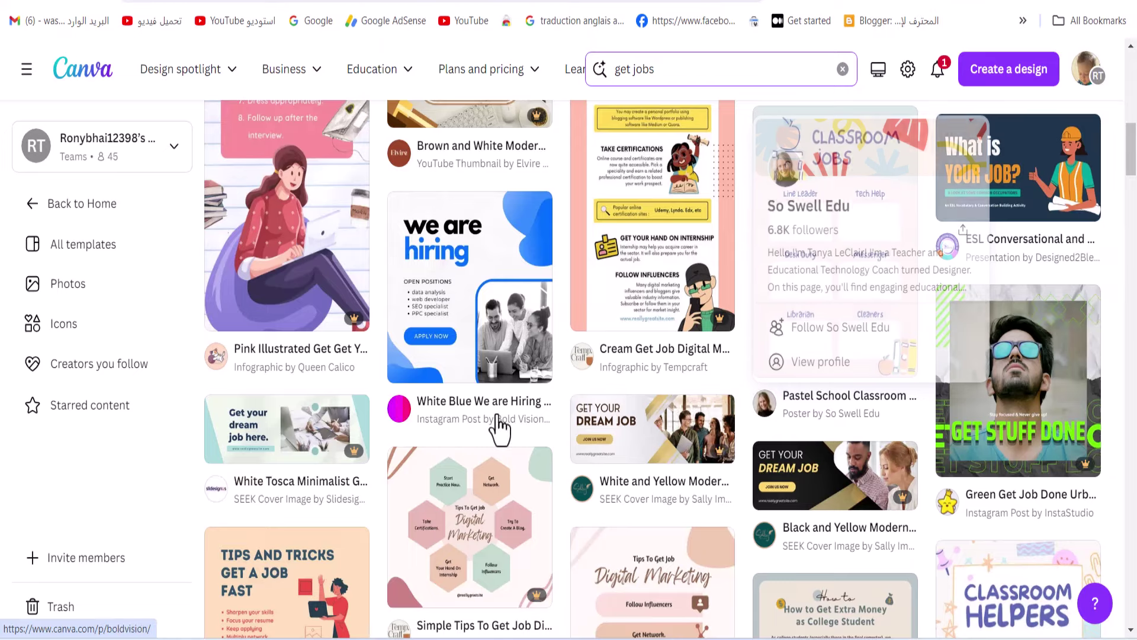
pyautogui.scroll(-7, 499, 429)
pyautogui.scroll(-7, 500, 429)
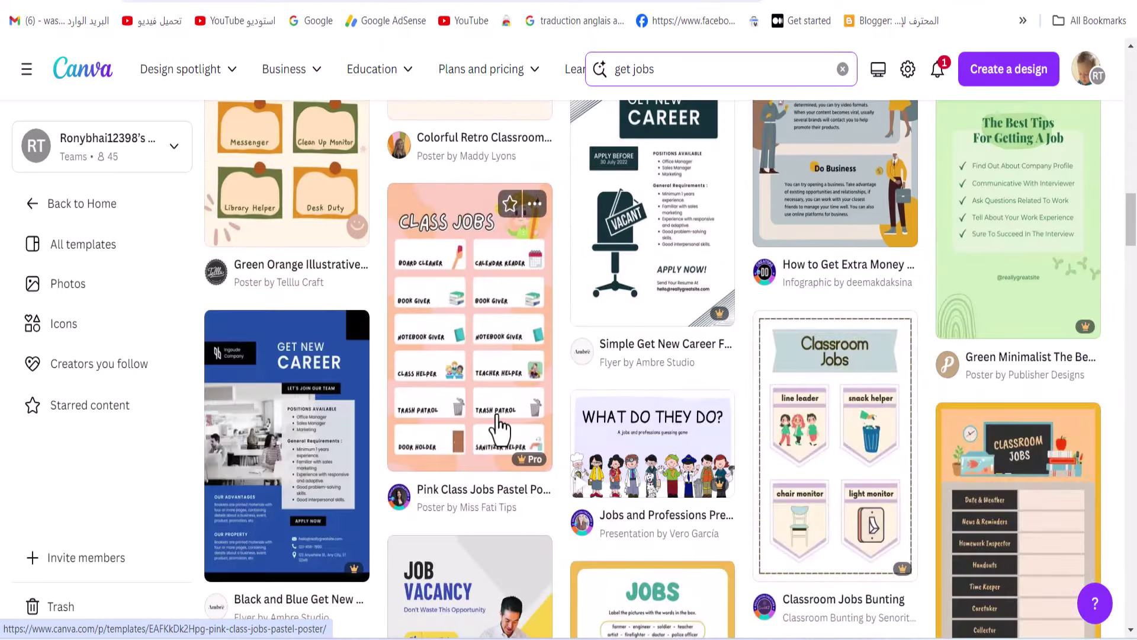
pyautogui.scroll(-15, 499, 430)
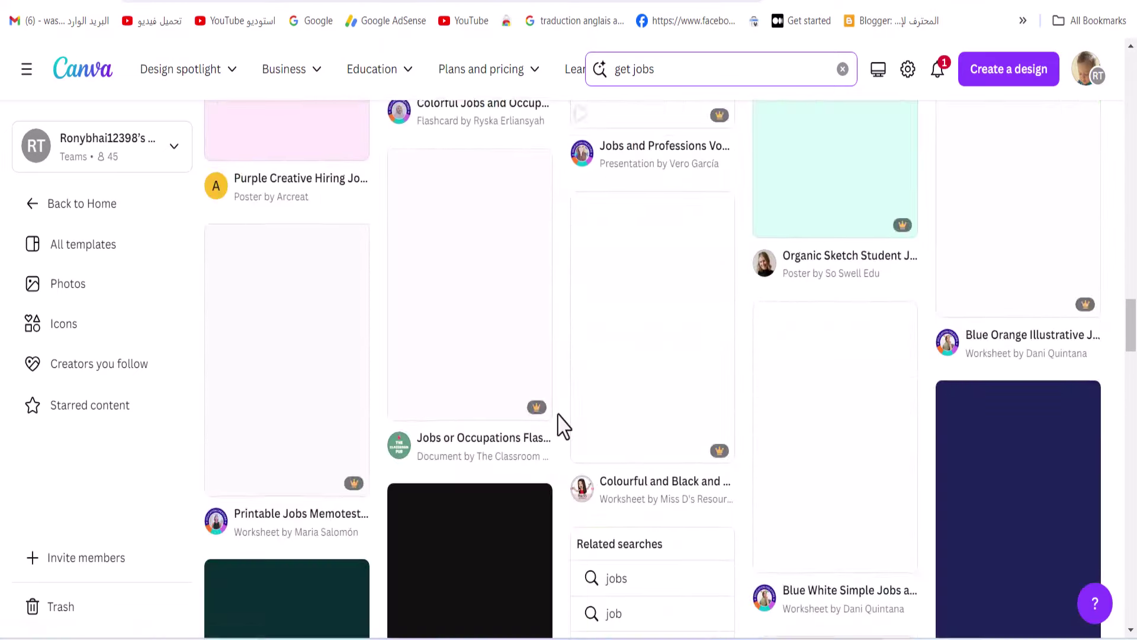
pyautogui.scroll(13, 787, 475)
pyautogui.scroll(-5, 794, 472)
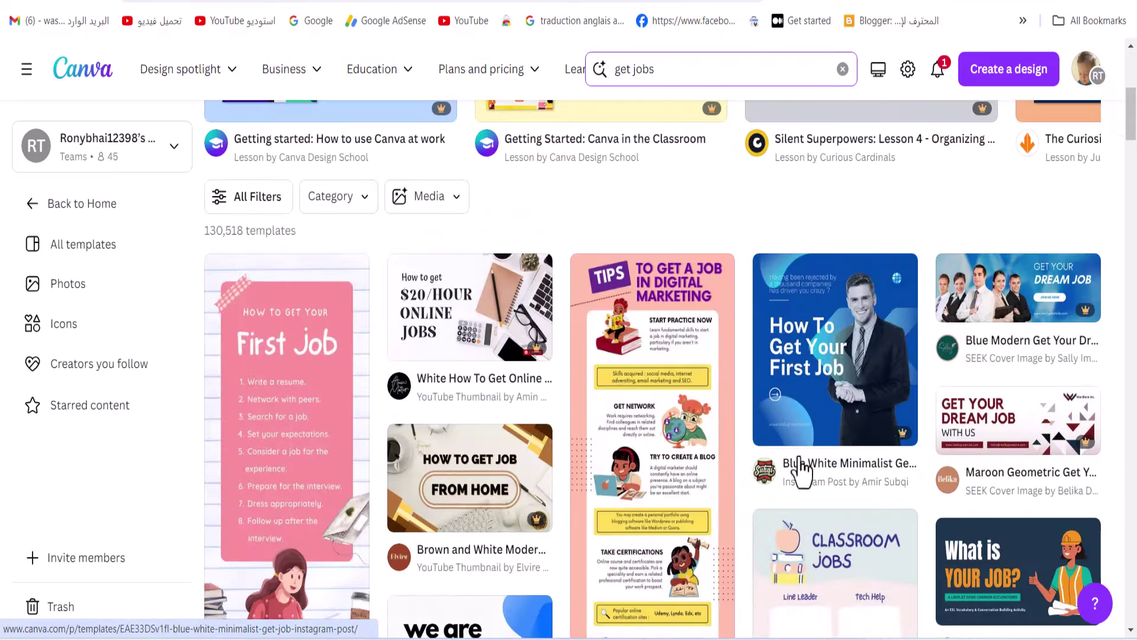
pyautogui.click(840, 382)
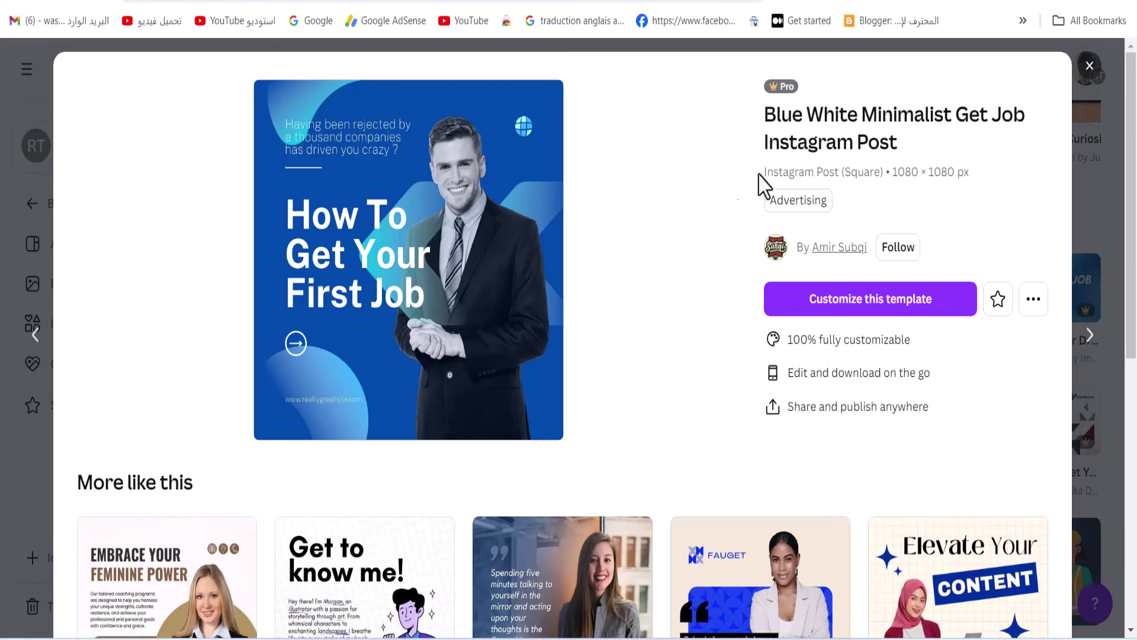
pyautogui.click(852, 308)
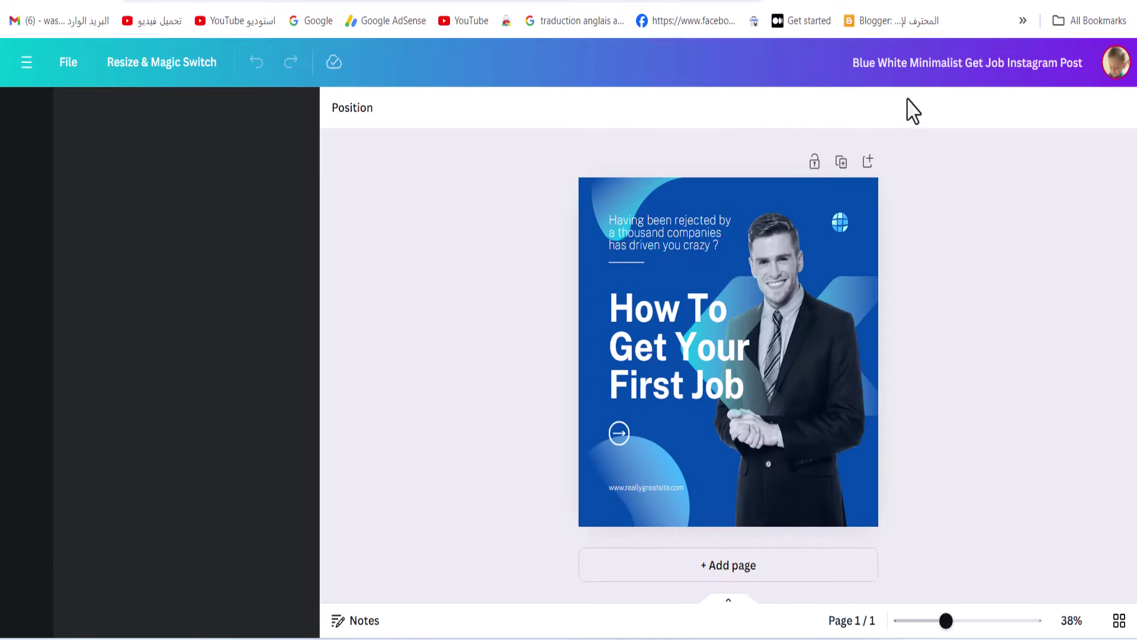
# - Delete the small intro text above the heading and the web address near the bottom of the design
pyautogui.click(650, 226)
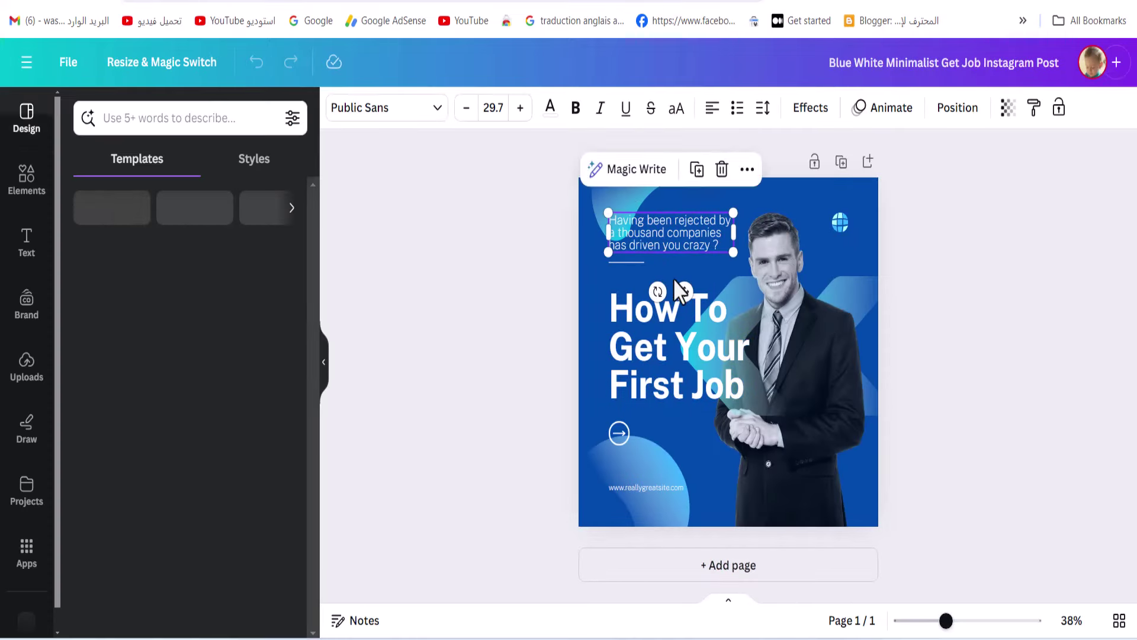
pyautogui.press('Delete')
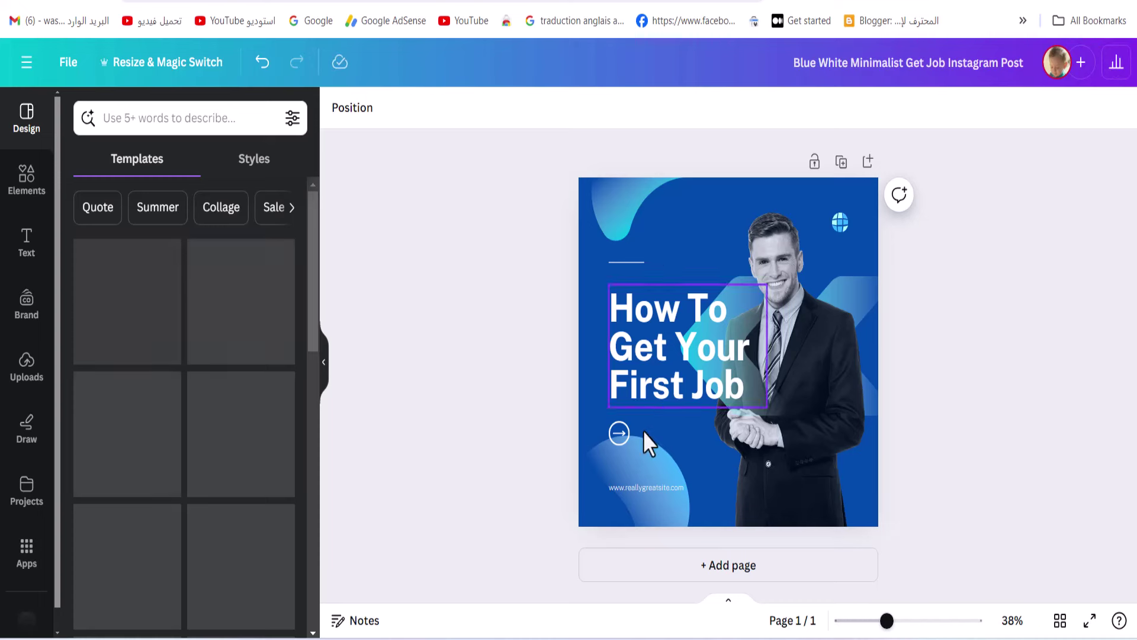
pyautogui.click(638, 493)
pyautogui.click(640, 485)
pyautogui.press('Delete')
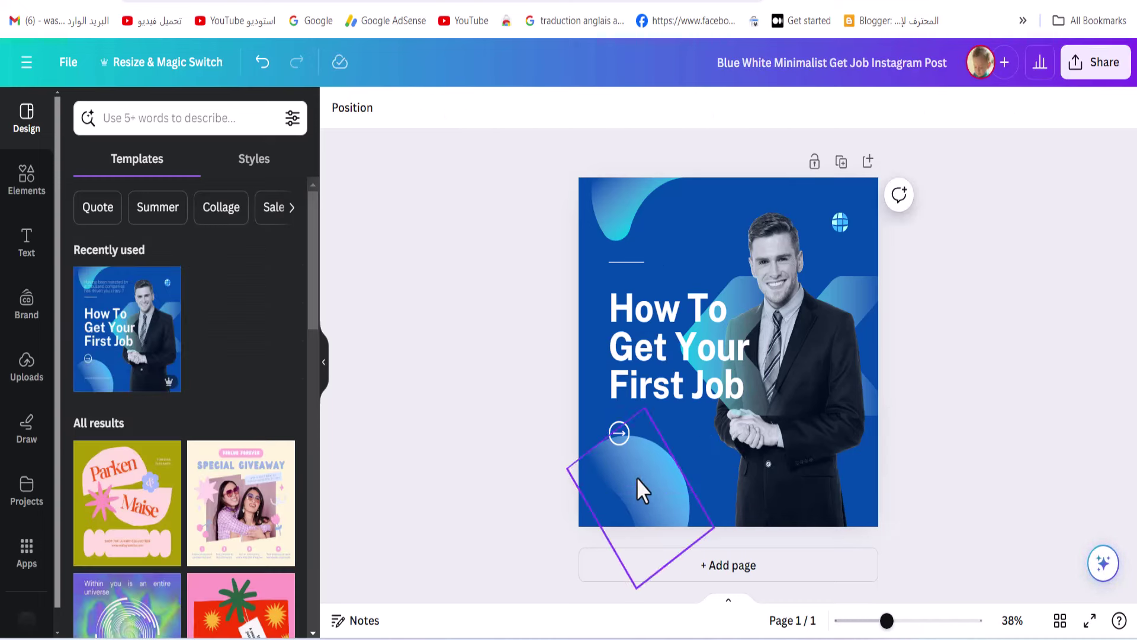
# - Widen the heading's text box toward the left edge and remove the How To line, leaving Get Your First Job
pyautogui.doubleClick(668, 364)
pyautogui.click(668, 365)
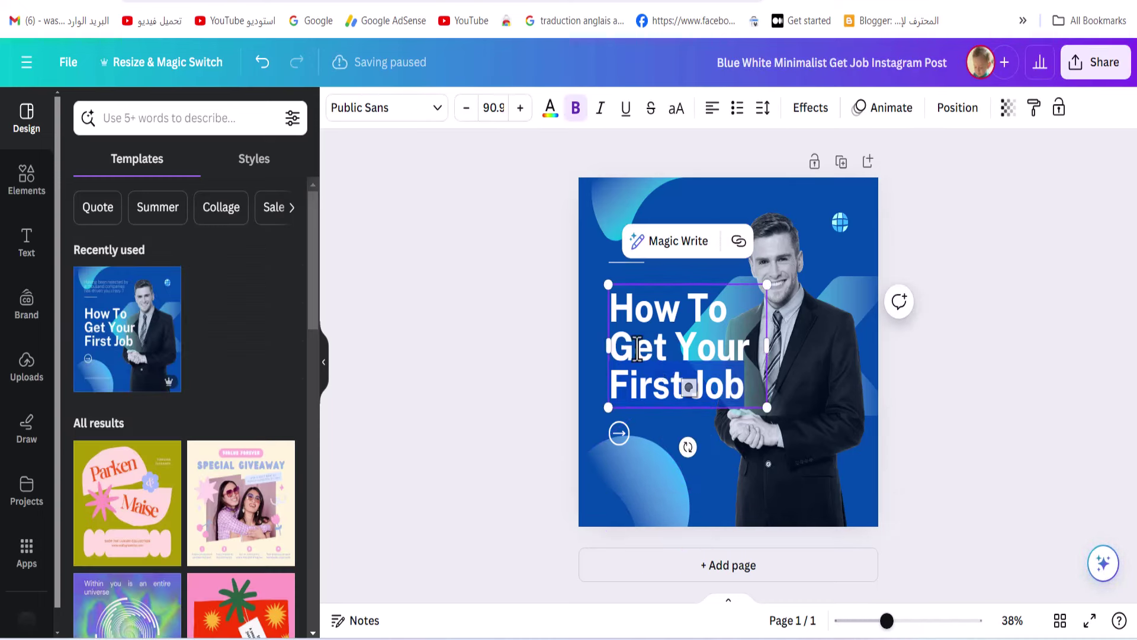
pyautogui.moveTo(654, 346); pyautogui.dragTo(604, 346)
pyautogui.click(606, 350)
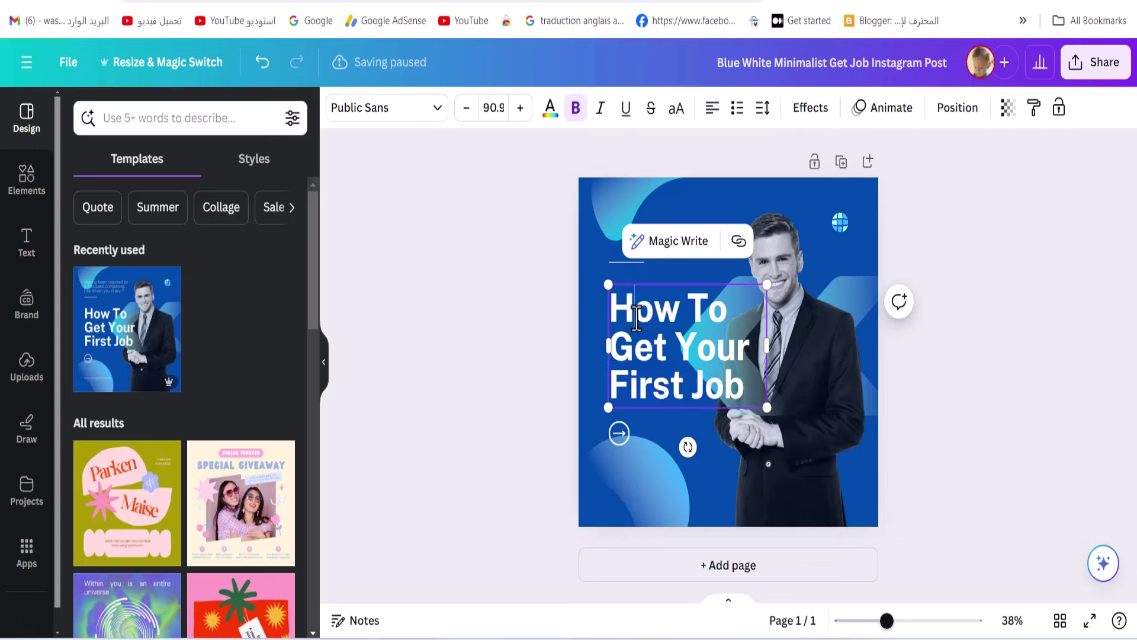
pyautogui.moveTo(607, 343); pyautogui.dragTo(592, 344)
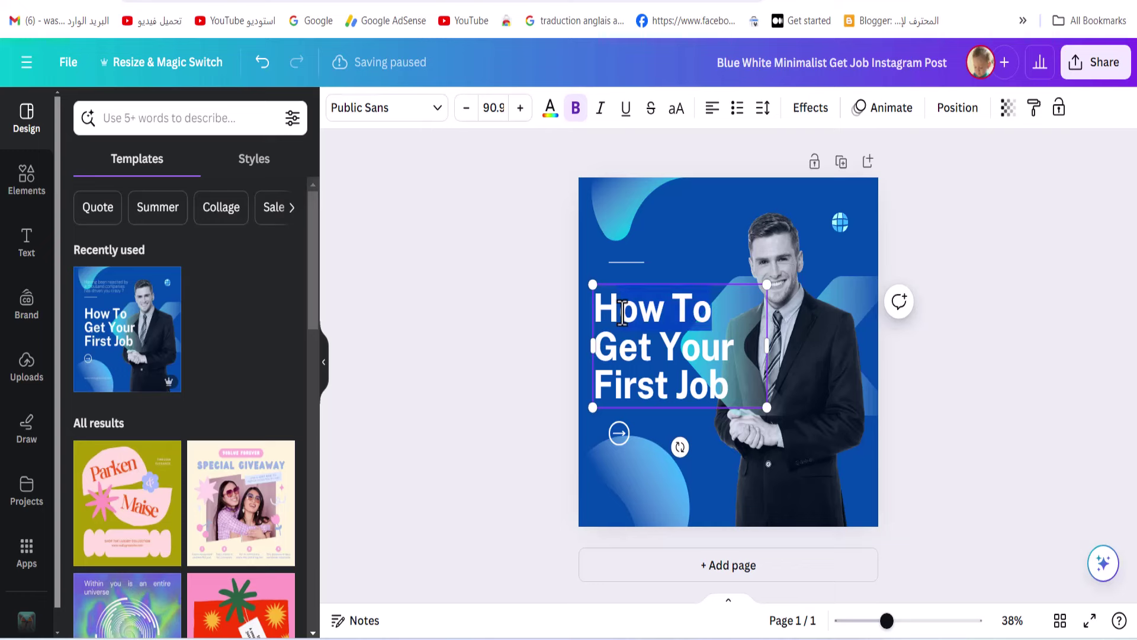
pyautogui.moveTo(623, 312); pyautogui.dragTo(621, 323)
pyautogui.press('BackSpace')
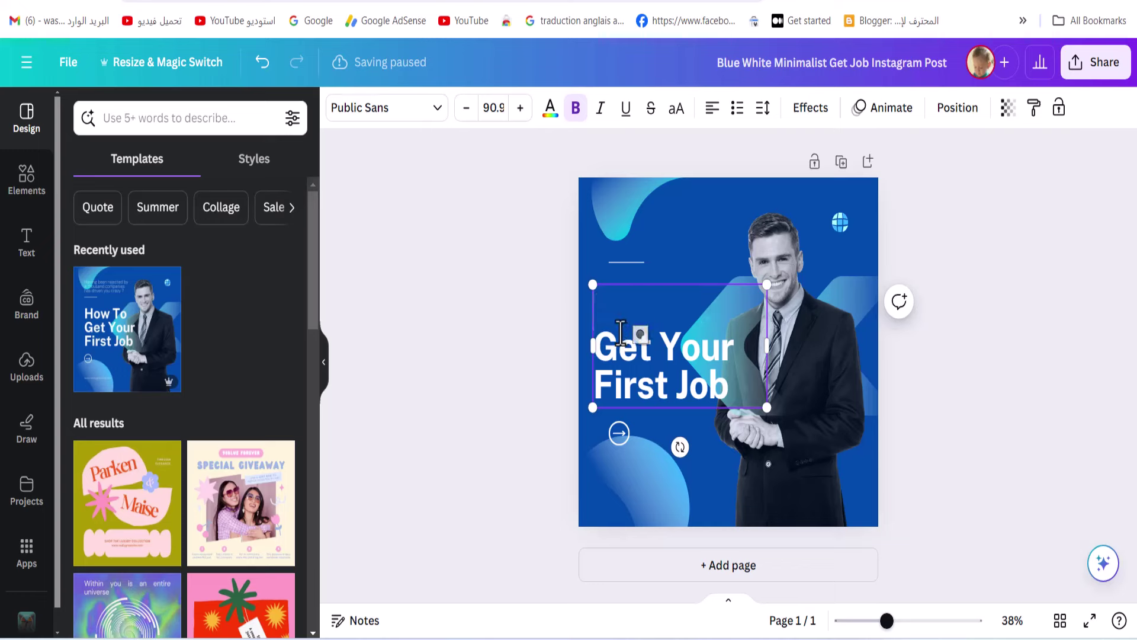
pyautogui.press('Delete')
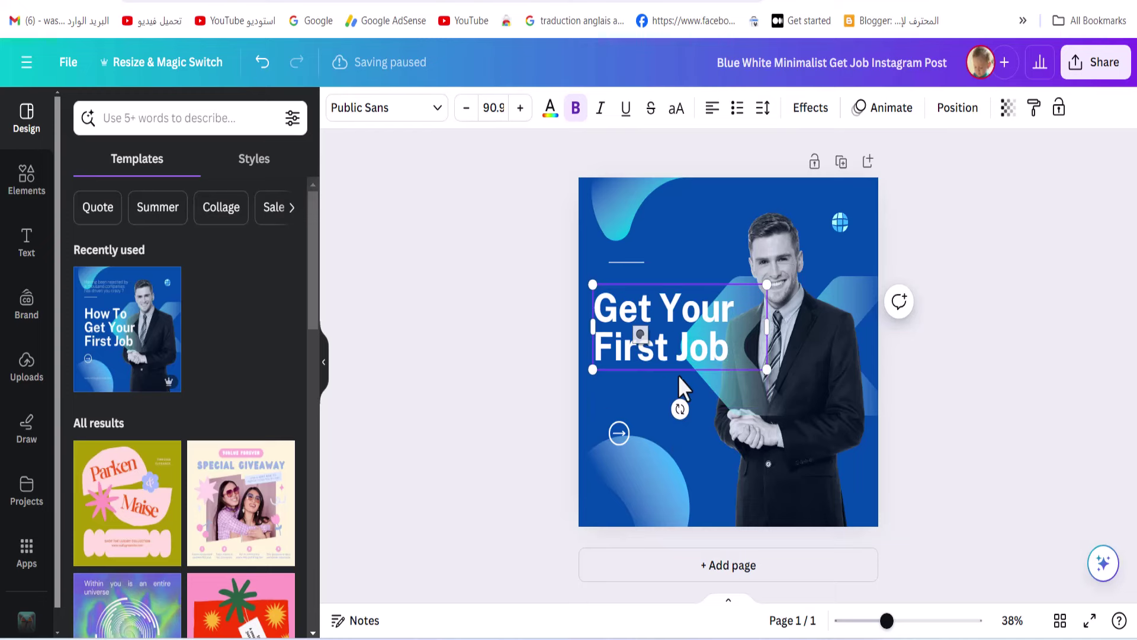
# - Move the photo of the man slightly up and to the right, and enlarge the Get Your First Job heading
pyautogui.click(803, 366)
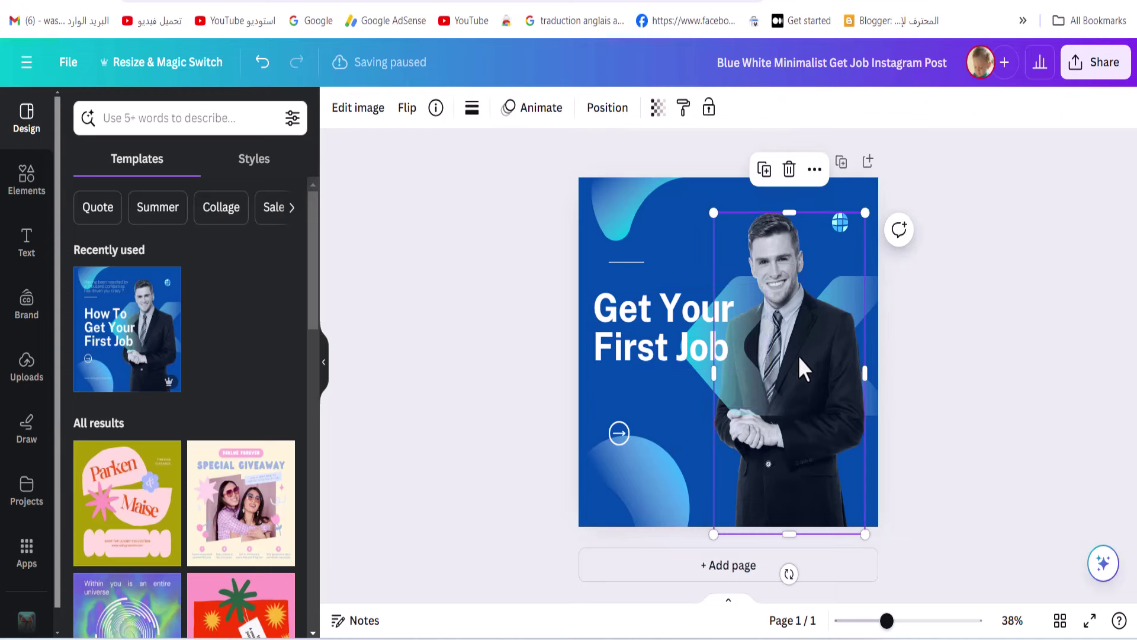
pyautogui.moveTo(803, 366); pyautogui.dragTo(813, 343)
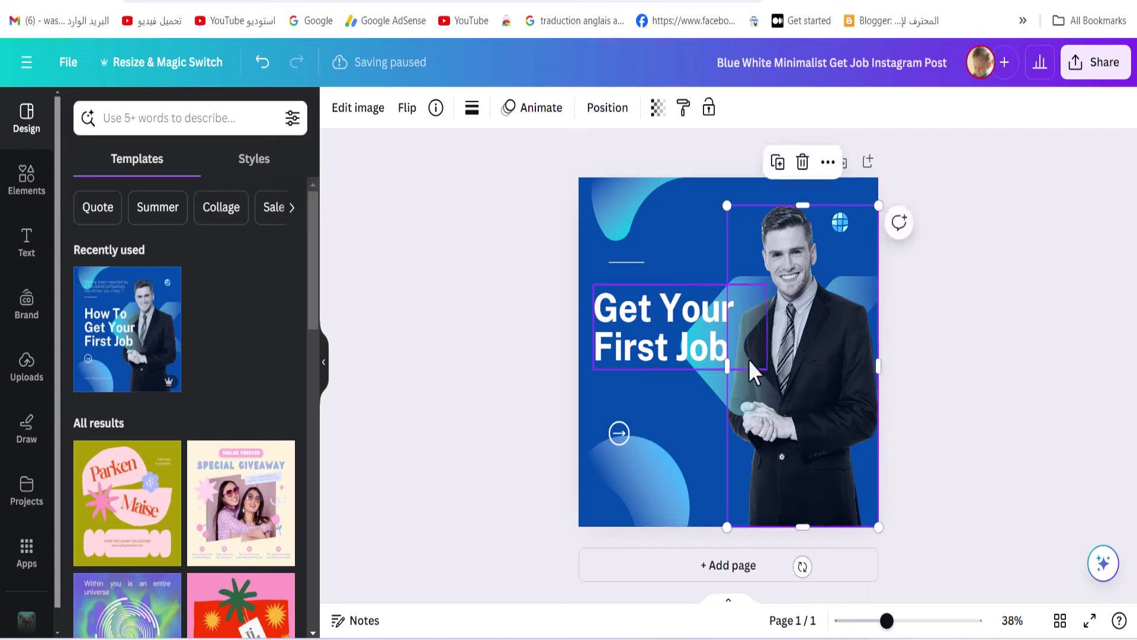
pyautogui.click(717, 362)
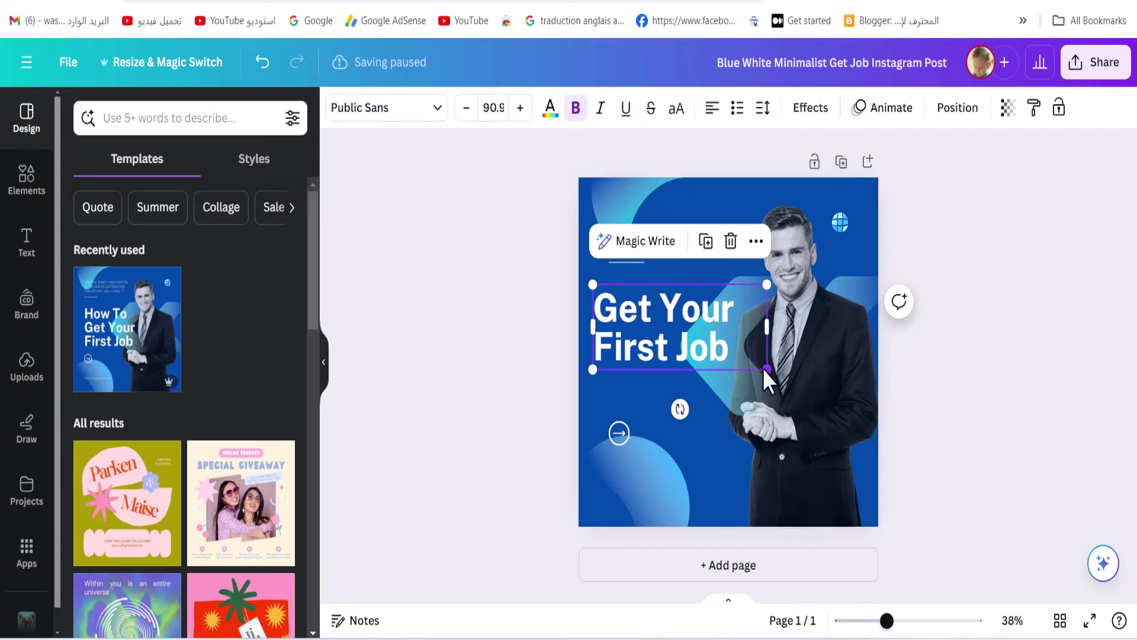
pyautogui.moveTo(767, 369); pyautogui.dragTo(784, 382)
pyautogui.click(951, 248)
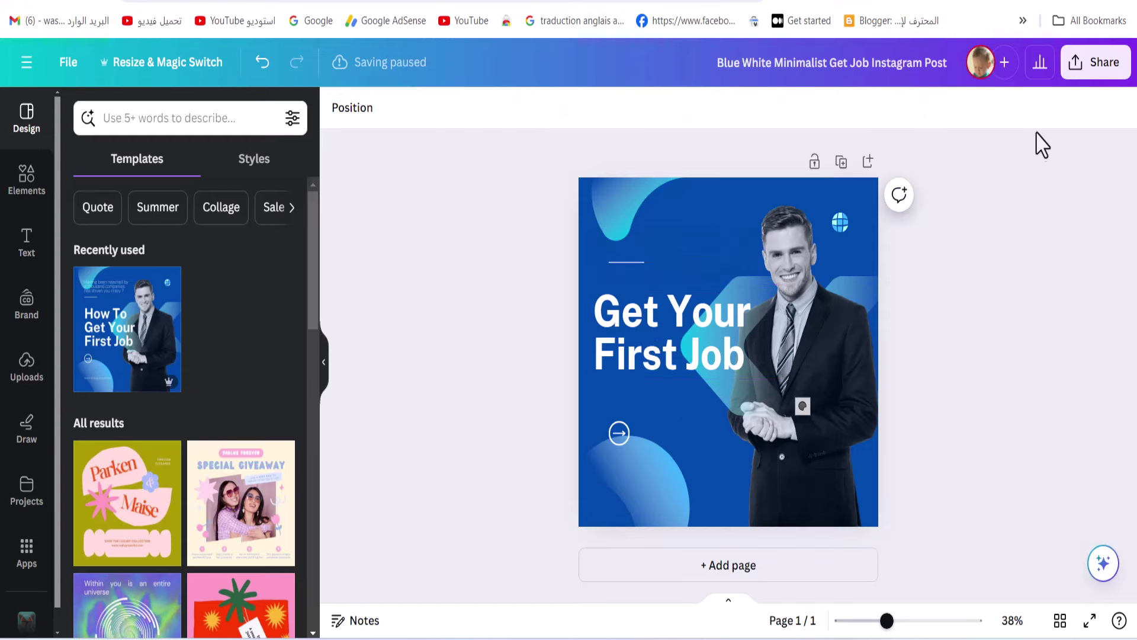
# - Download the finished design as a PNG at size 1
pyautogui.click(1103, 65)
pyautogui.click(980, 506)
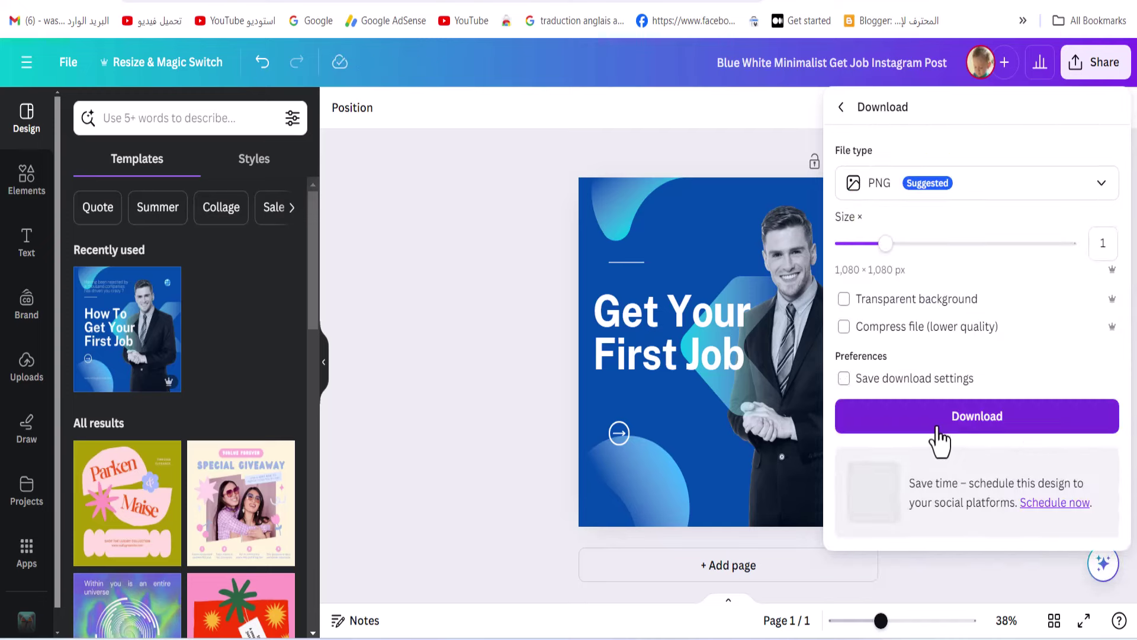
pyautogui.click(942, 423)
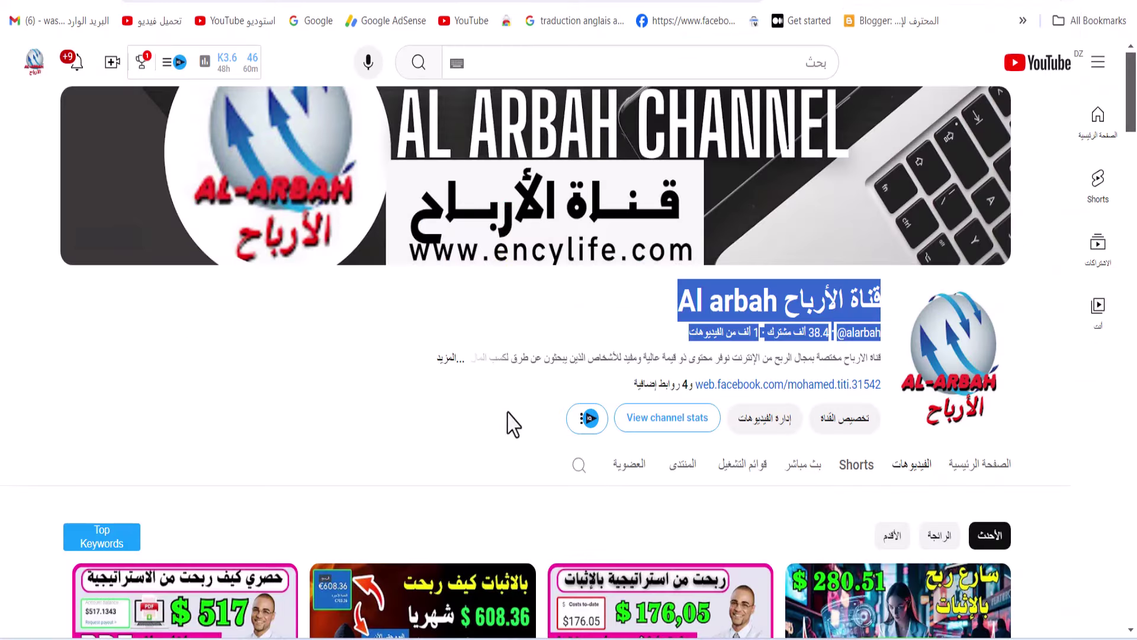
# - Look through the video list of the Al arbah YouTube channel, down to the $249.9 program video
pyautogui.scroll(-7, 516, 385)
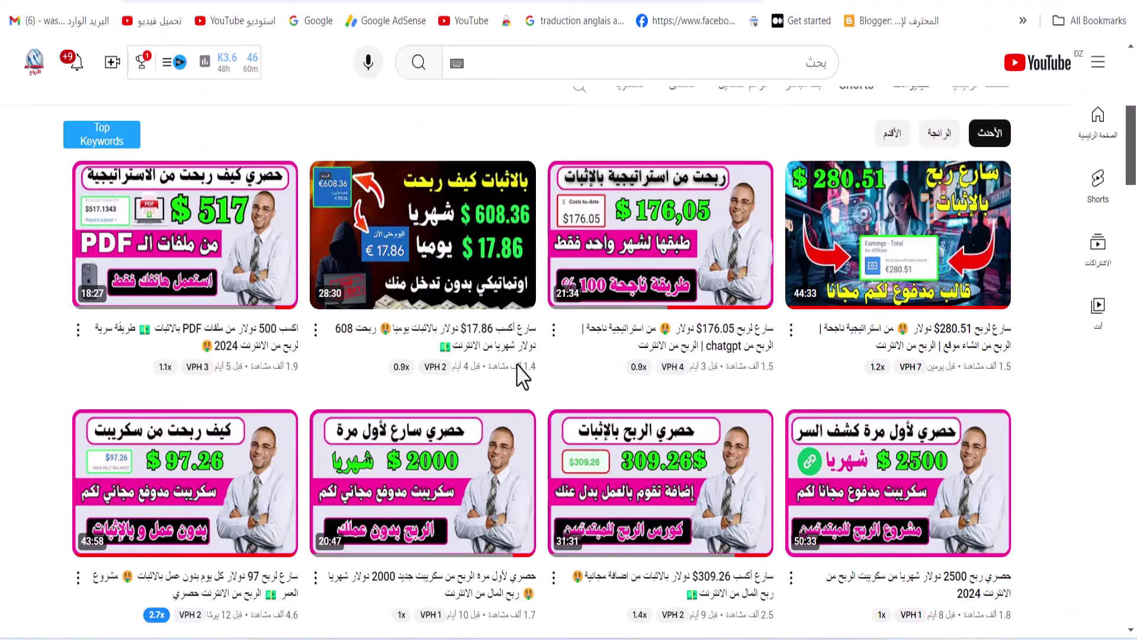
pyautogui.scroll(-6, 406, 379)
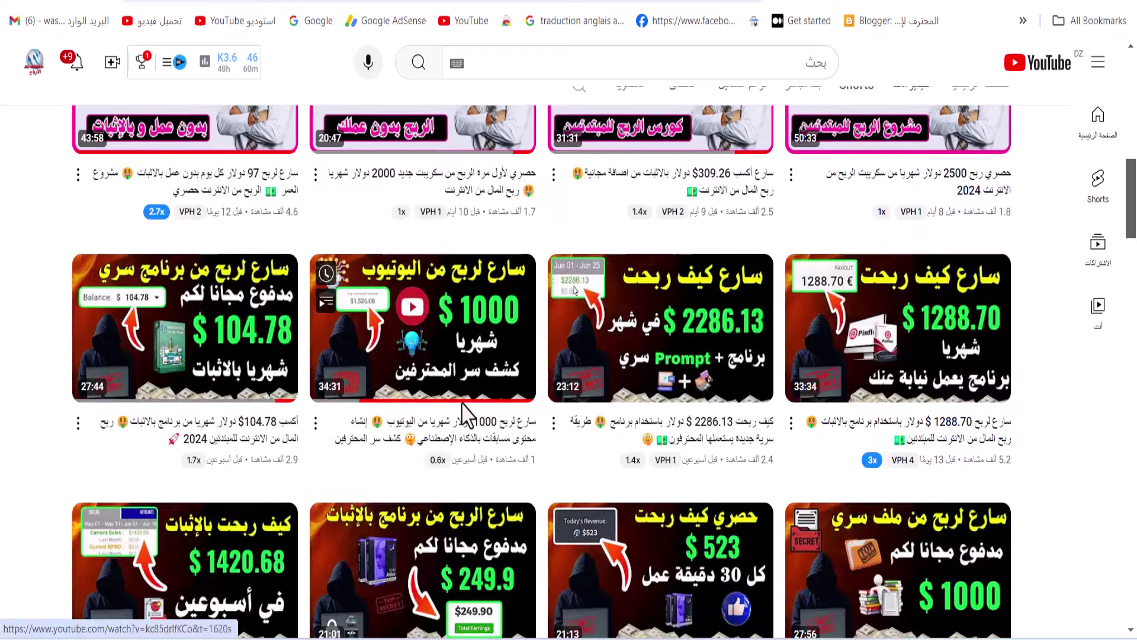
pyautogui.scroll(-2, 1134, 208)
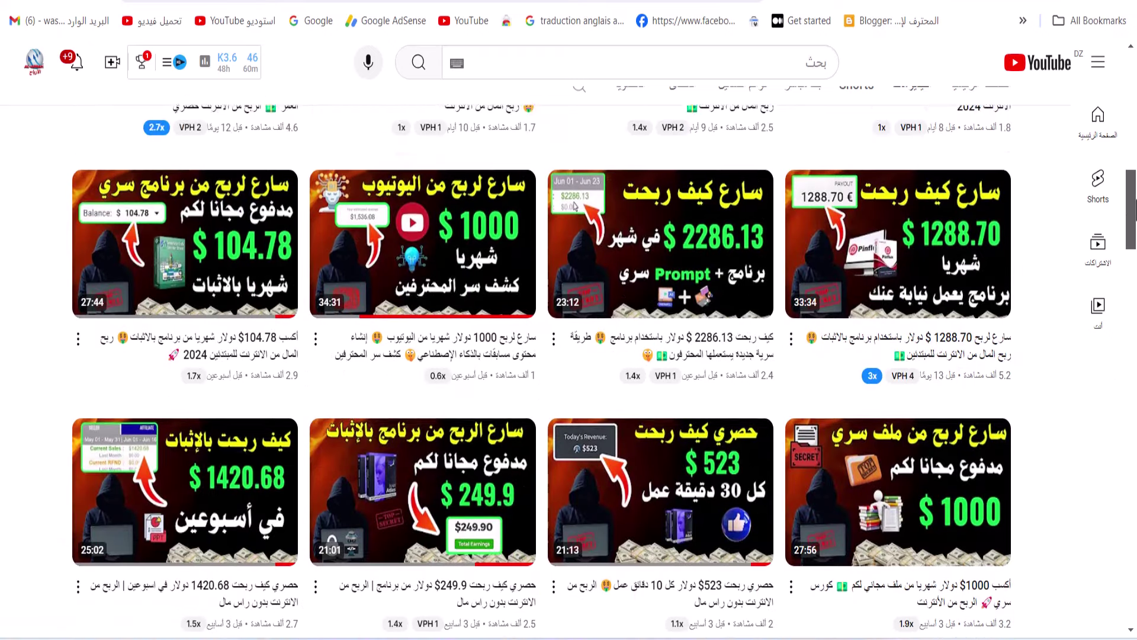
pyautogui.moveTo(379, 518)
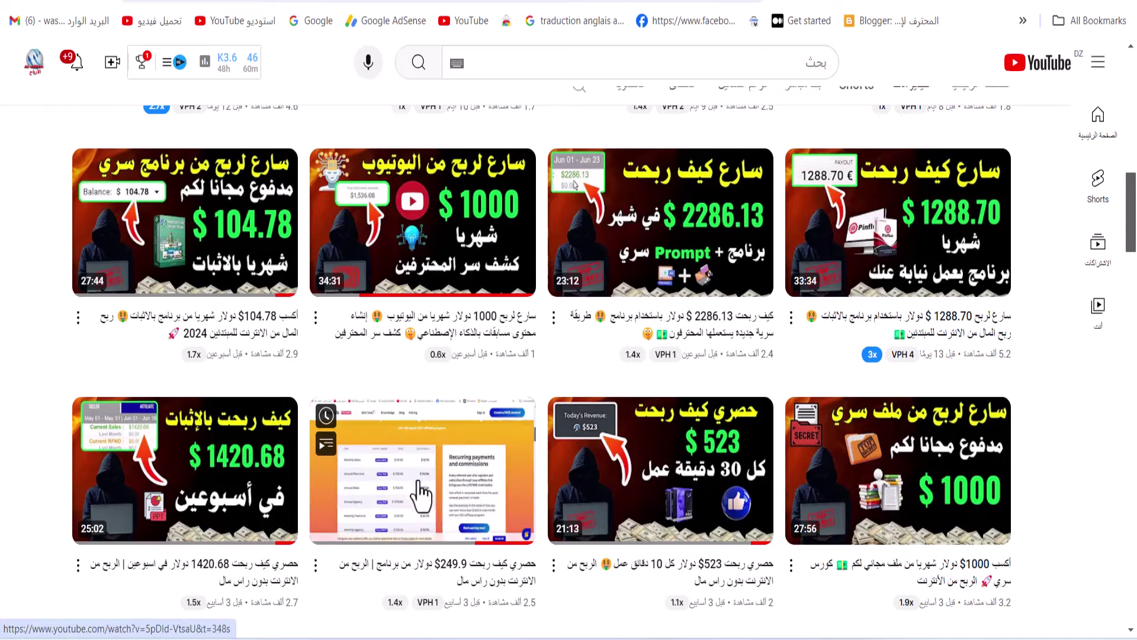
pyautogui.moveTo(629, 504)
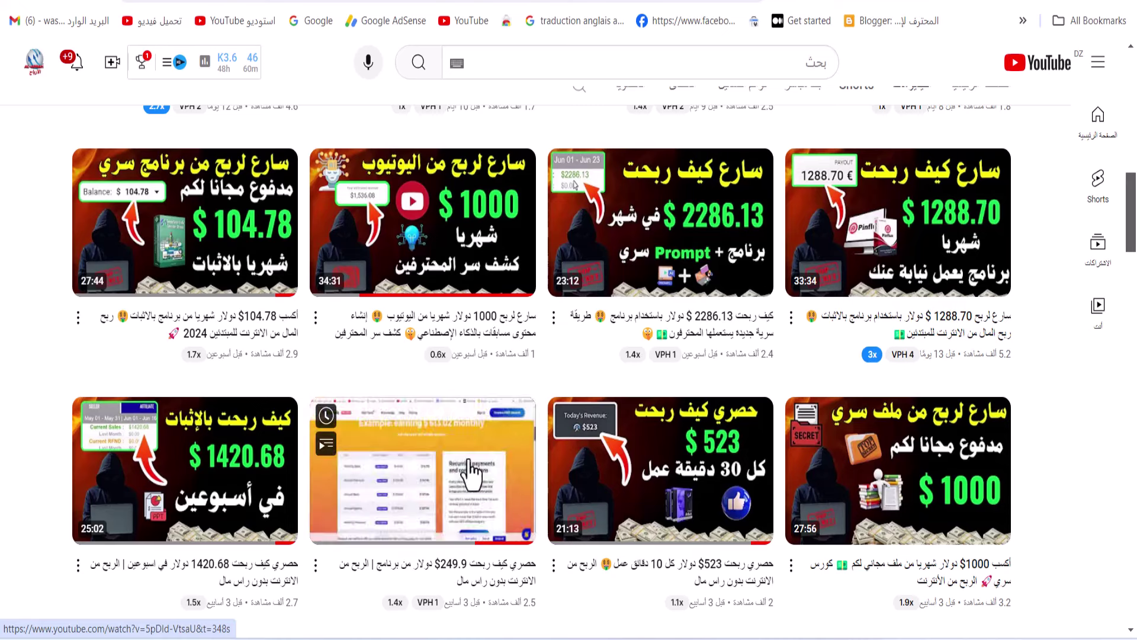
pyautogui.moveTo(500, 480)
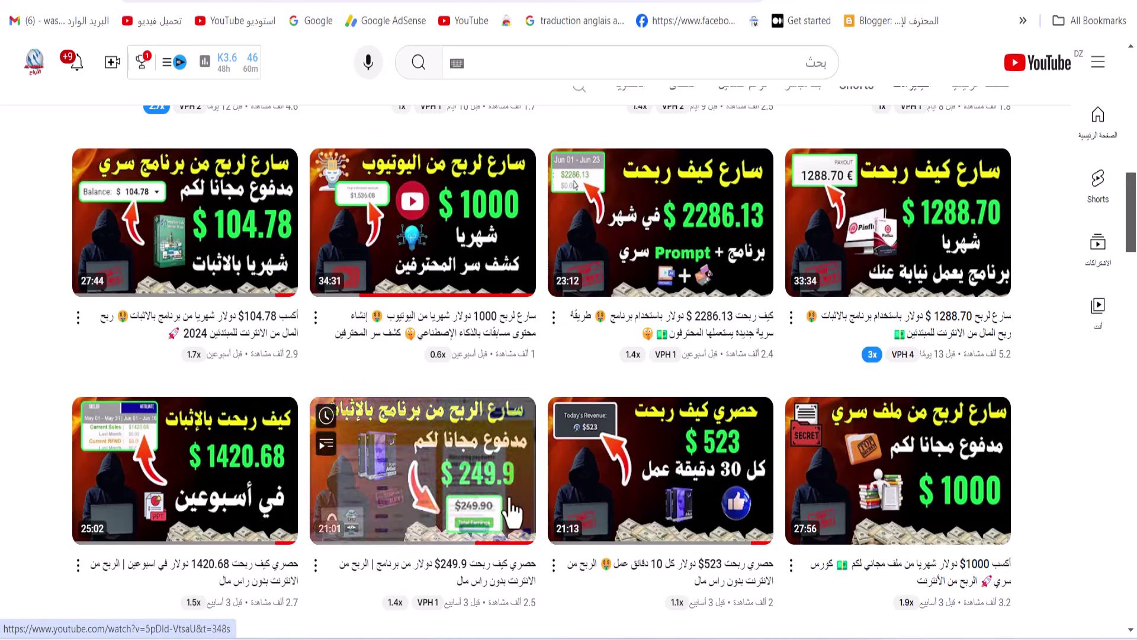
pyautogui.moveTo(586, 485)
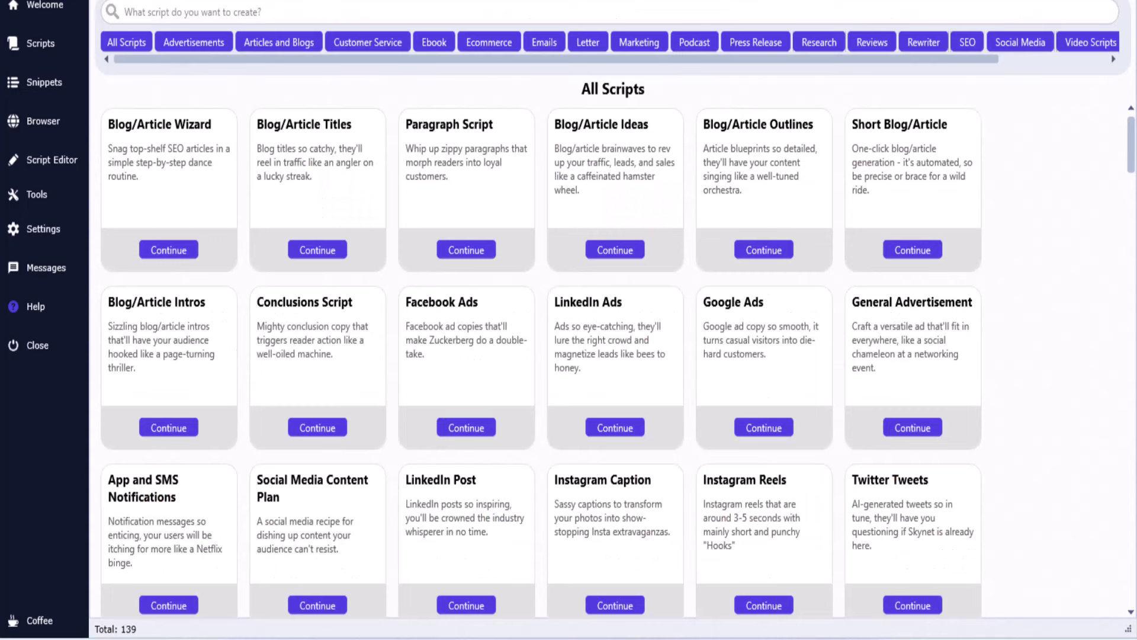
# - Filter the AI writing program's script library to the Advertisements category
pyautogui.click(191, 47)
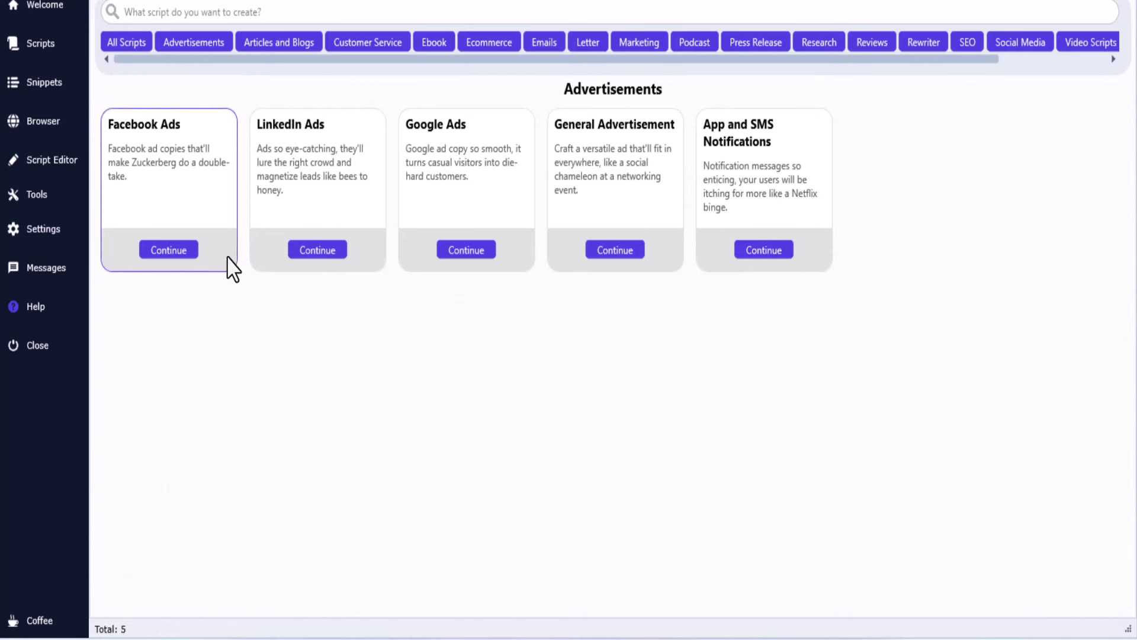
# - Open the Facebook Ads script with ChatGPT logged out and submit the casual ad prompt for get work, targeting make money online
pyautogui.click(152, 252)
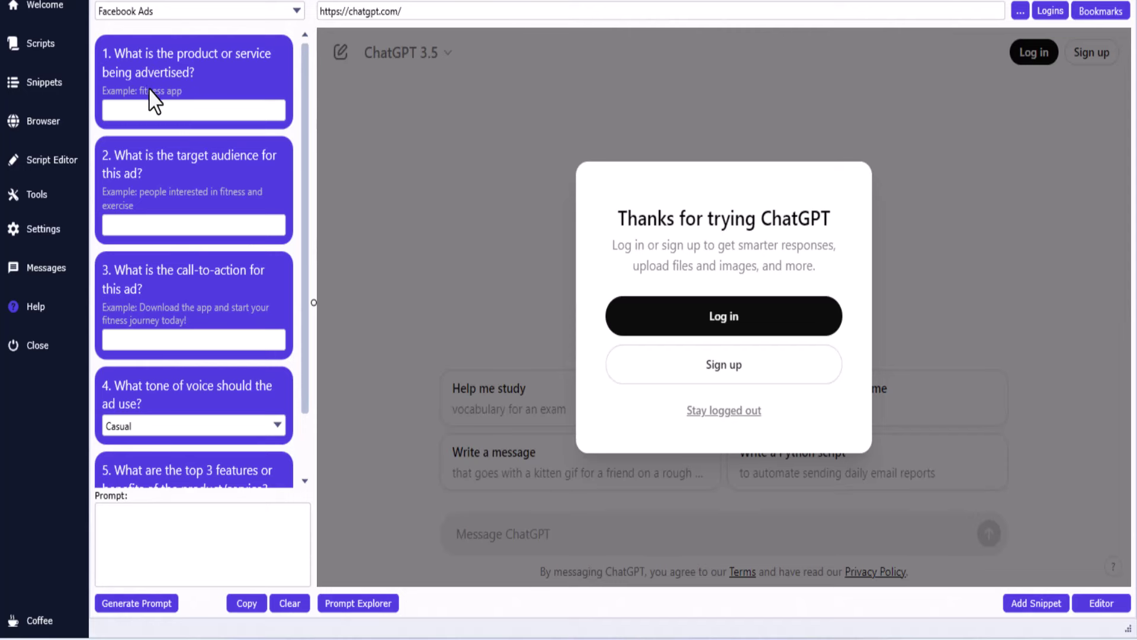
pyautogui.click(733, 409)
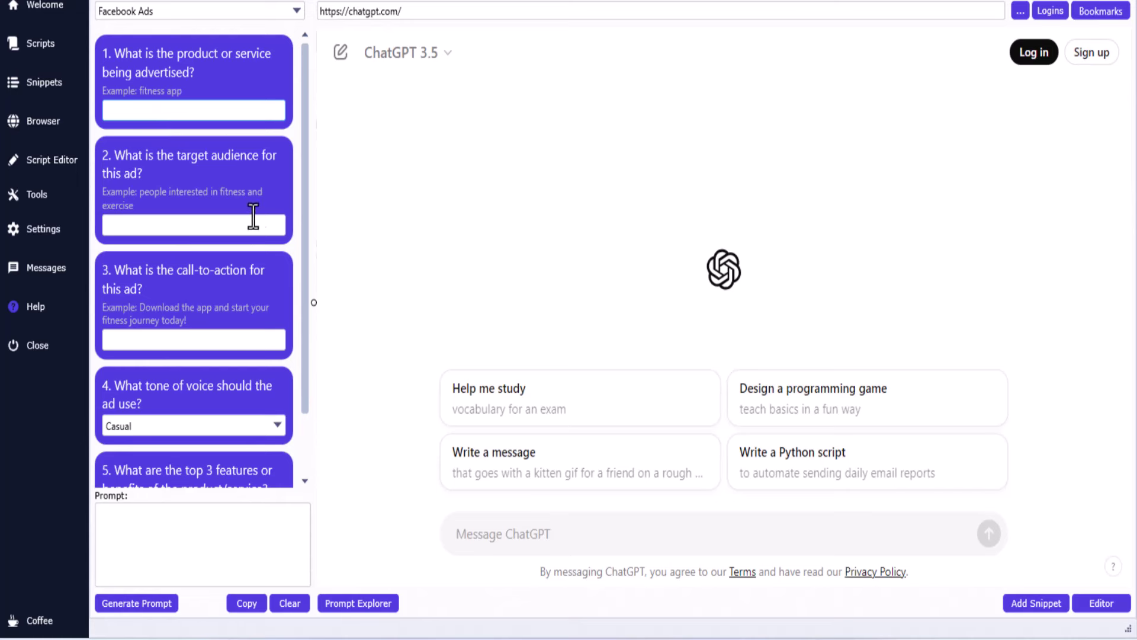
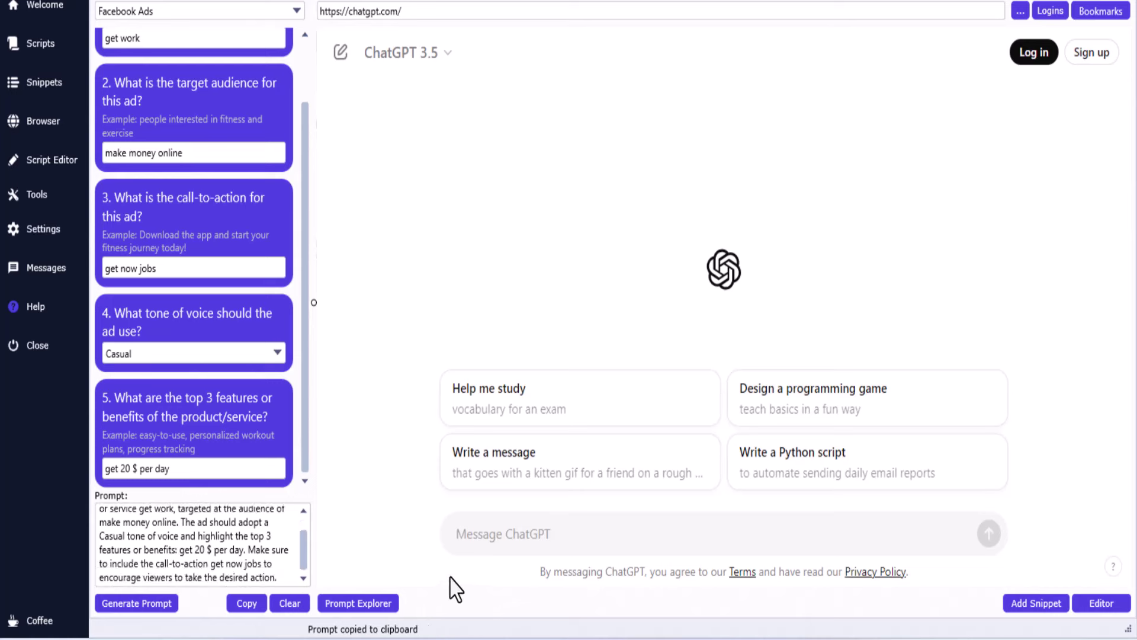
pyautogui.rightClick(463, 542)
pyautogui.click(533, 411)
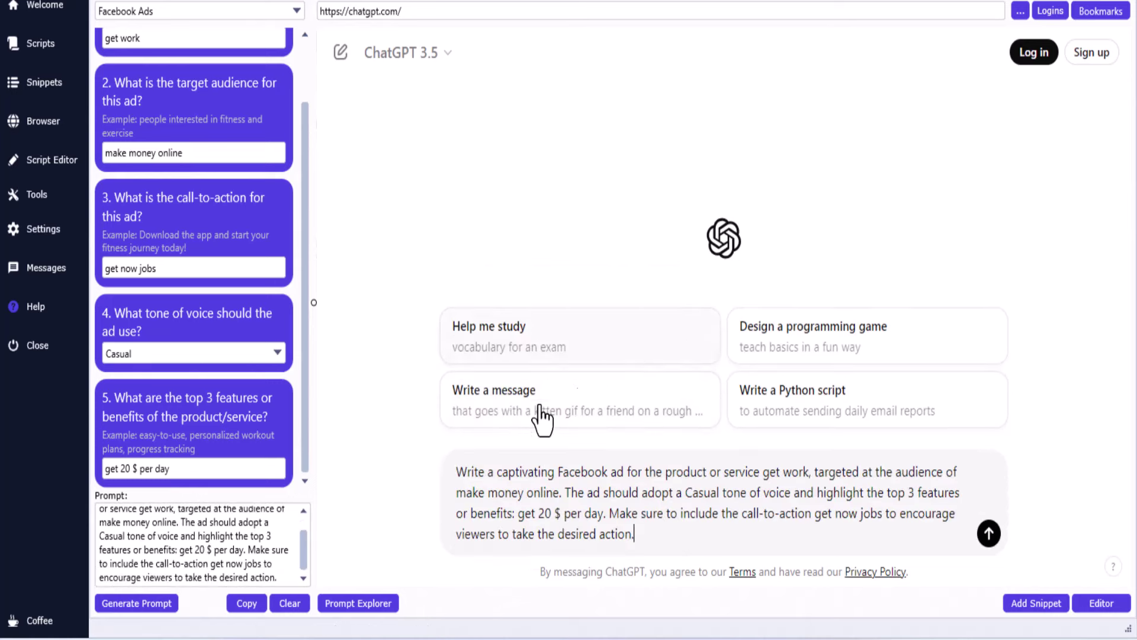
pyautogui.click(986, 535)
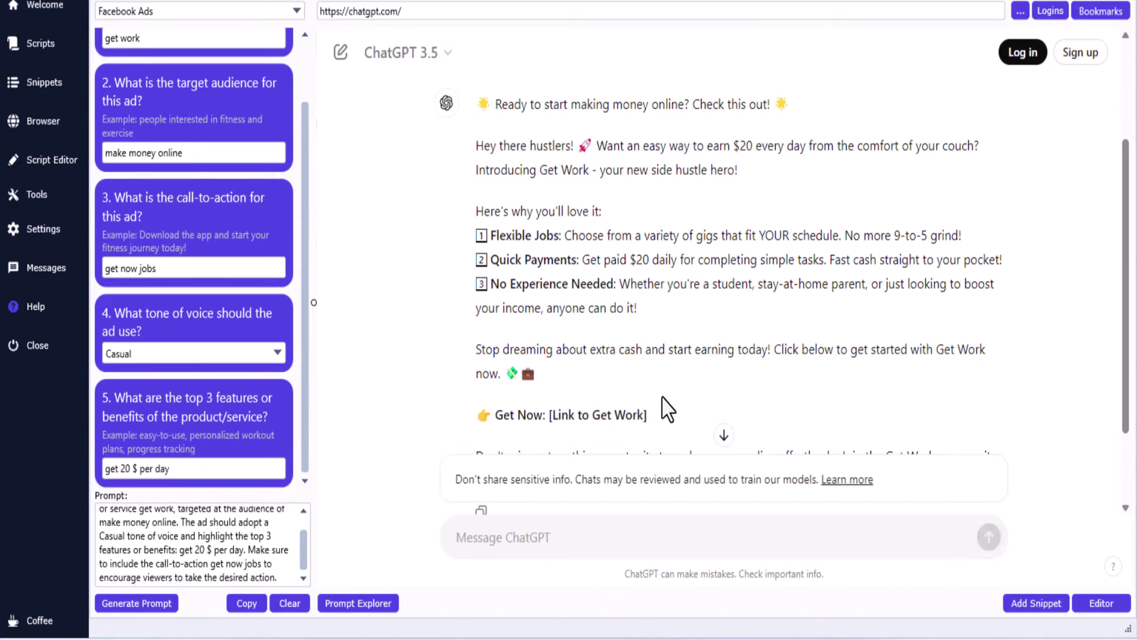
# - Copy the complete ad text from ChatGPT's reply, from the opening "Ready to start making money online?" line to the closing paragraph
pyautogui.scroll(-2, 684, 422)
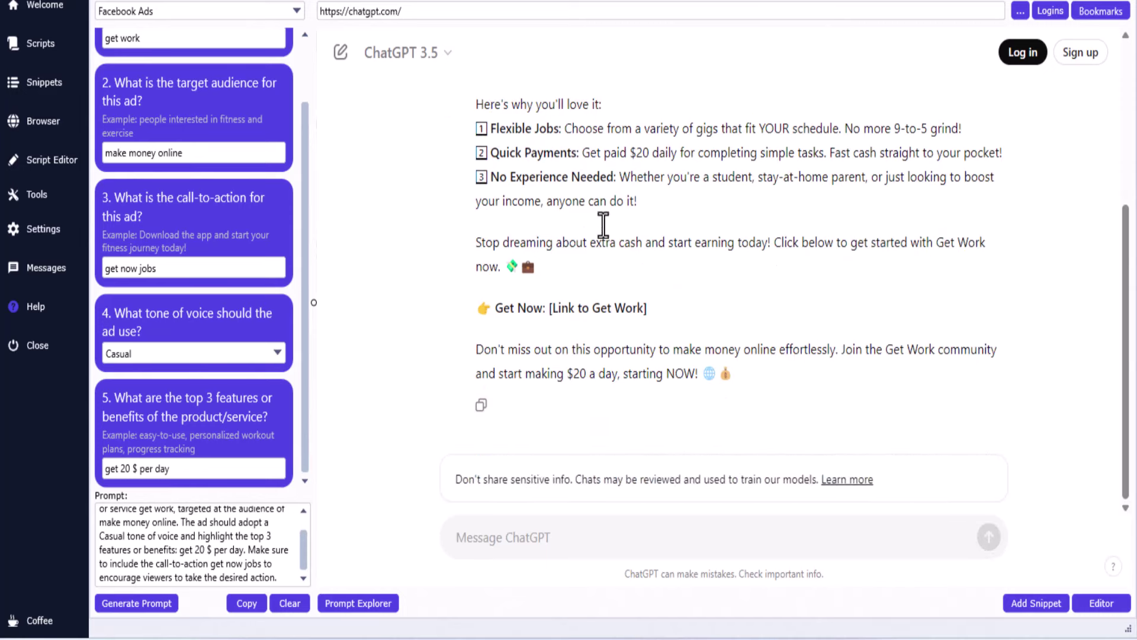
pyautogui.scroll(5, 647, 320)
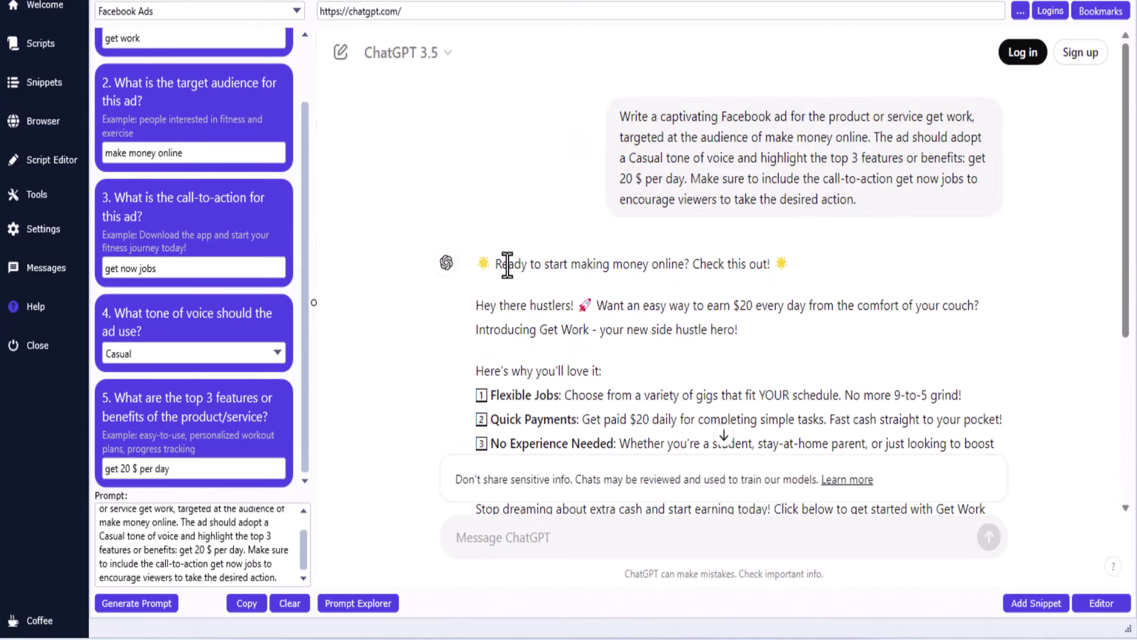
pyautogui.moveTo(486, 267); pyautogui.dragTo(804, 437)
pyautogui.rightClick(647, 372)
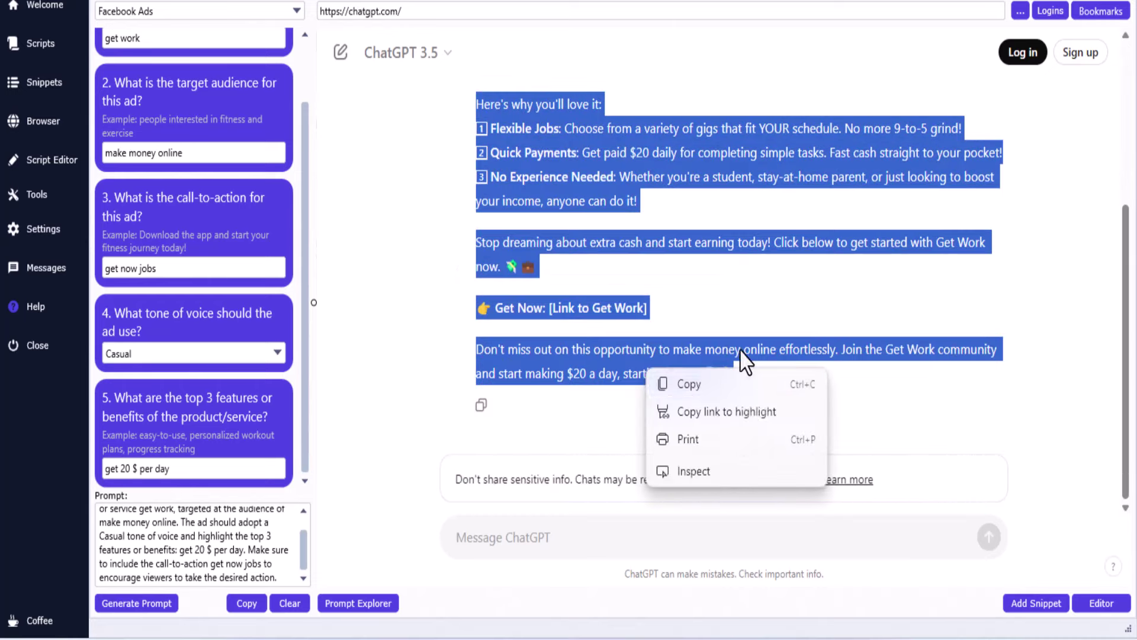
pyautogui.click(681, 383)
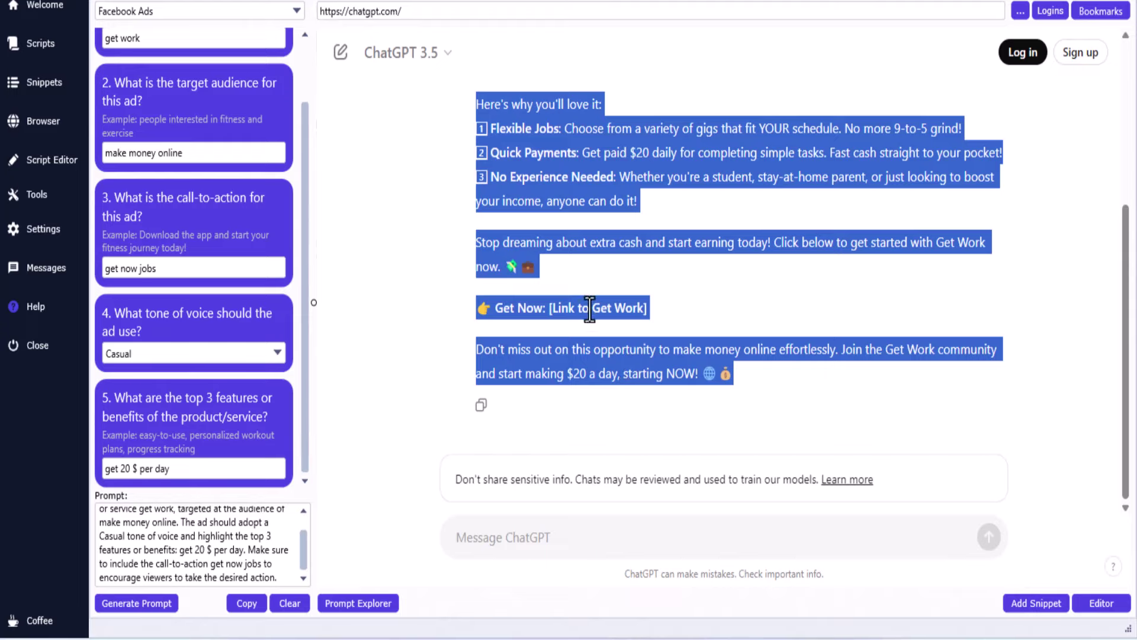
pyautogui.rightClick(598, 309)
pyautogui.click(645, 327)
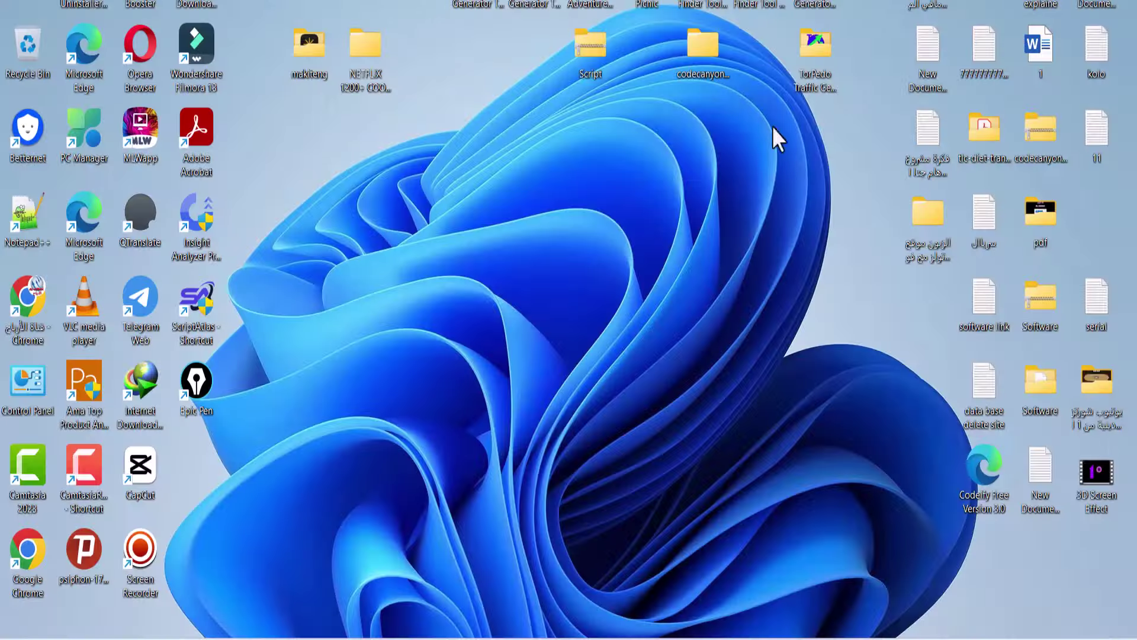
# - Switch to Blogger in Chrome, start a new post in compose view, and paste the copied ad text as its body
pyautogui.moveTo(750, 638)
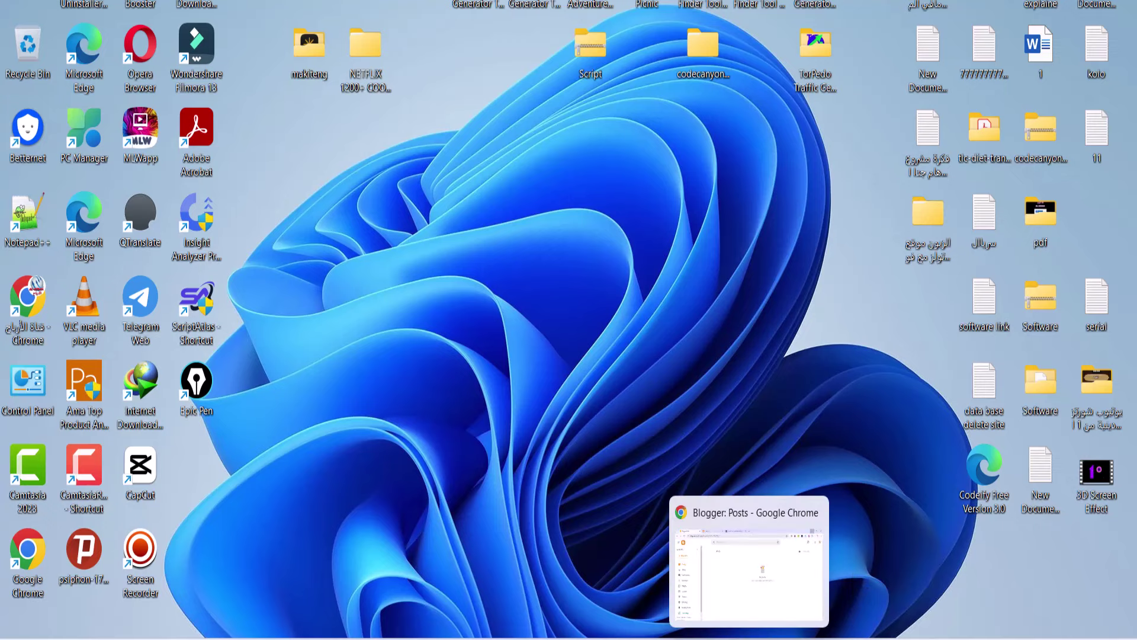
pyautogui.click(731, 595)
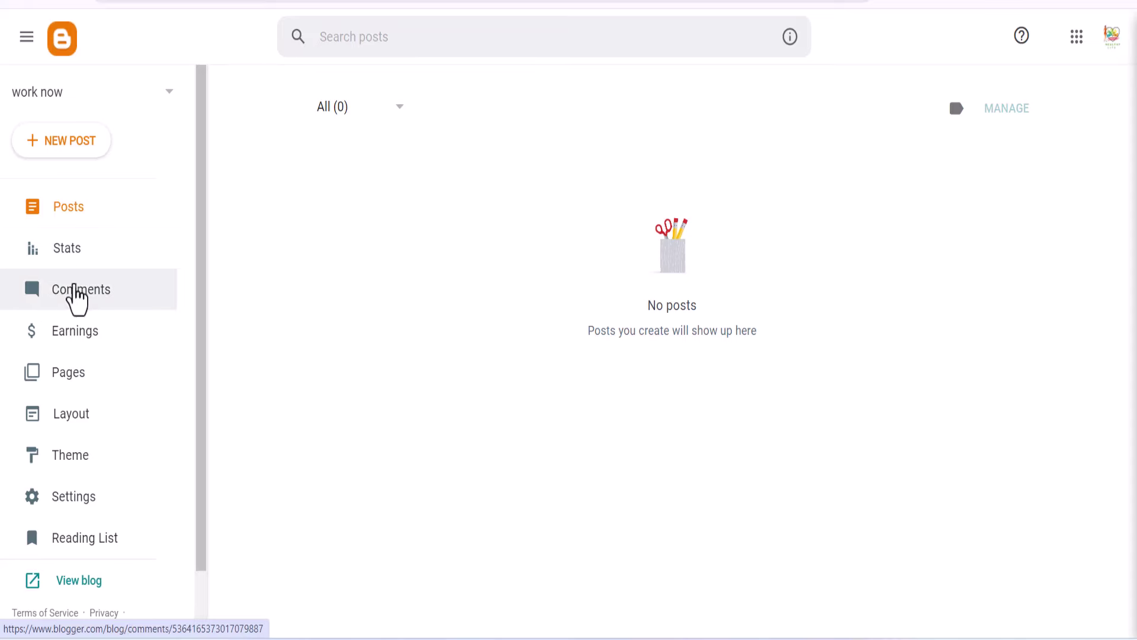
pyautogui.click(68, 147)
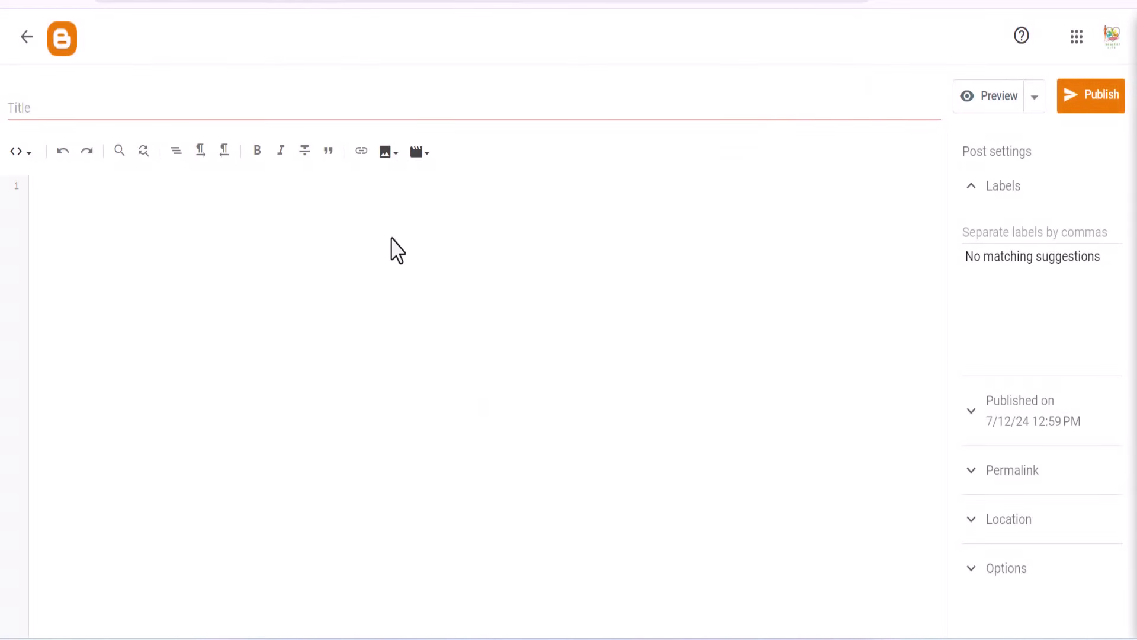
pyautogui.click(21, 151)
pyautogui.click(56, 198)
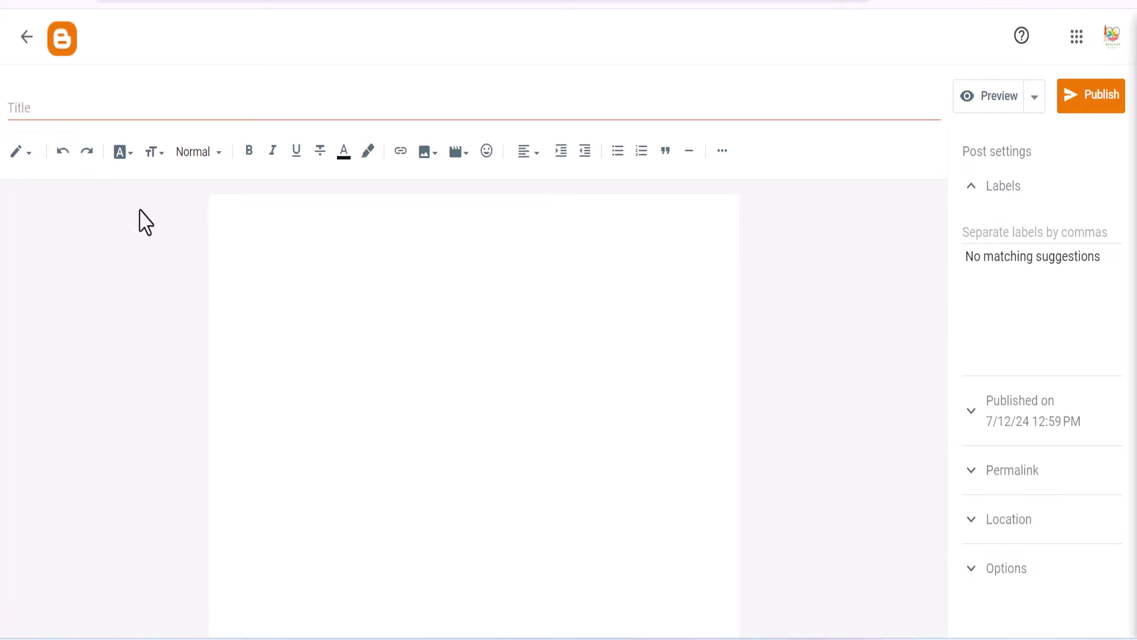
pyautogui.rightClick(270, 255)
pyautogui.click(324, 411)
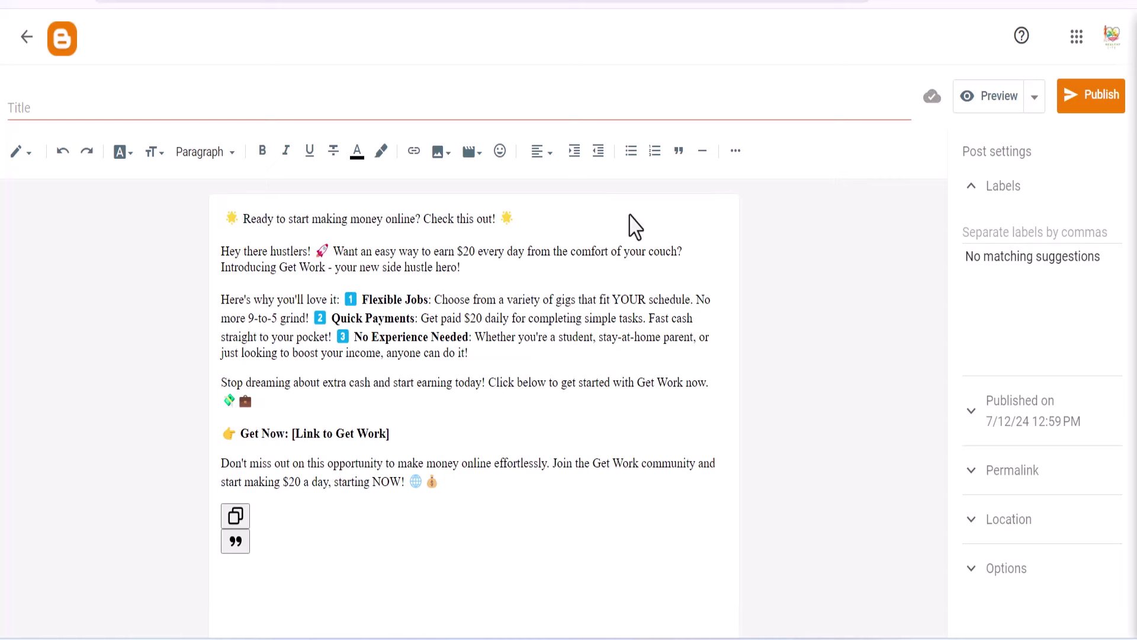
# - Move the line "Ready to start making money online? Check this out!" with its emojis from the post body into the title
pyautogui.moveTo(584, 219); pyautogui.dragTo(171, 232)
pyautogui.rightClick(252, 219)
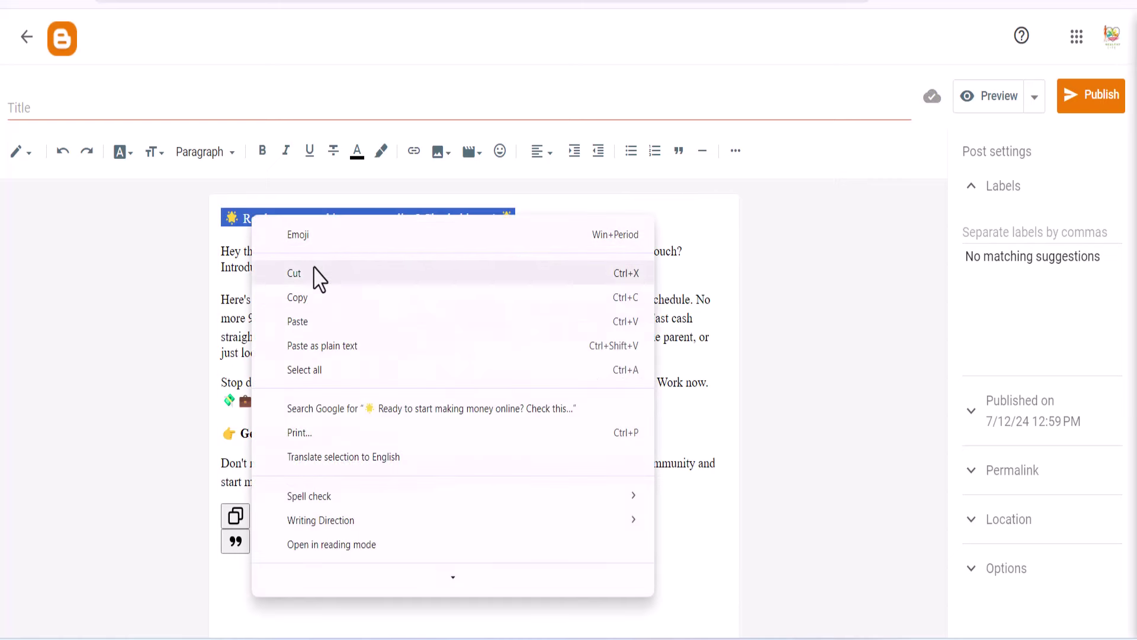
pyautogui.click(317, 273)
pyautogui.press('BackSpace')
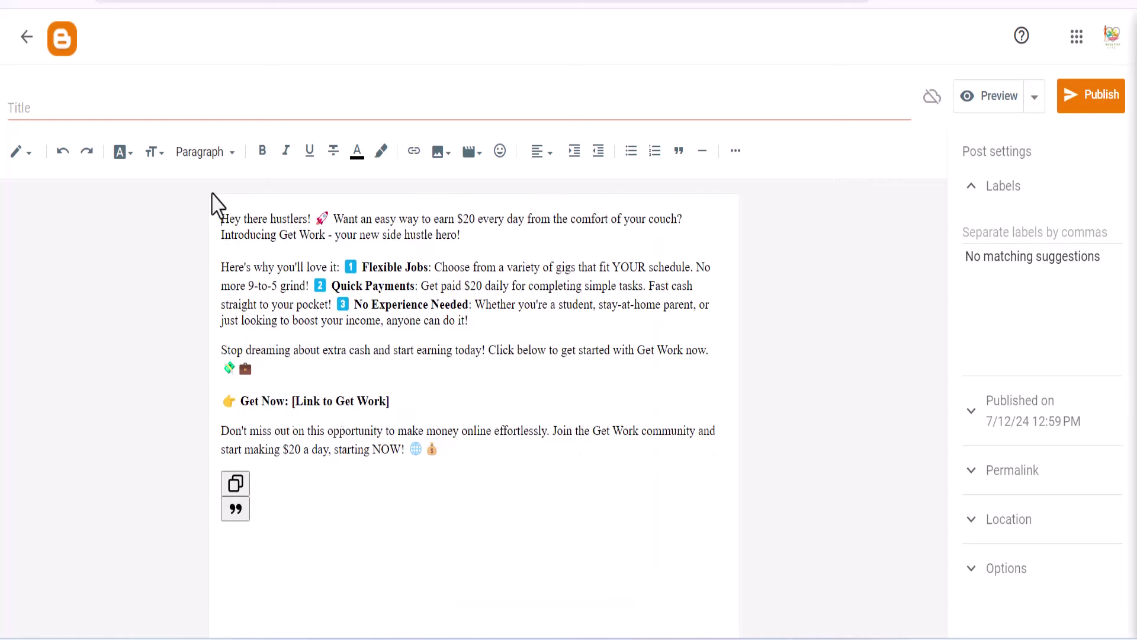
pyautogui.rightClick(119, 106)
pyautogui.click(212, 271)
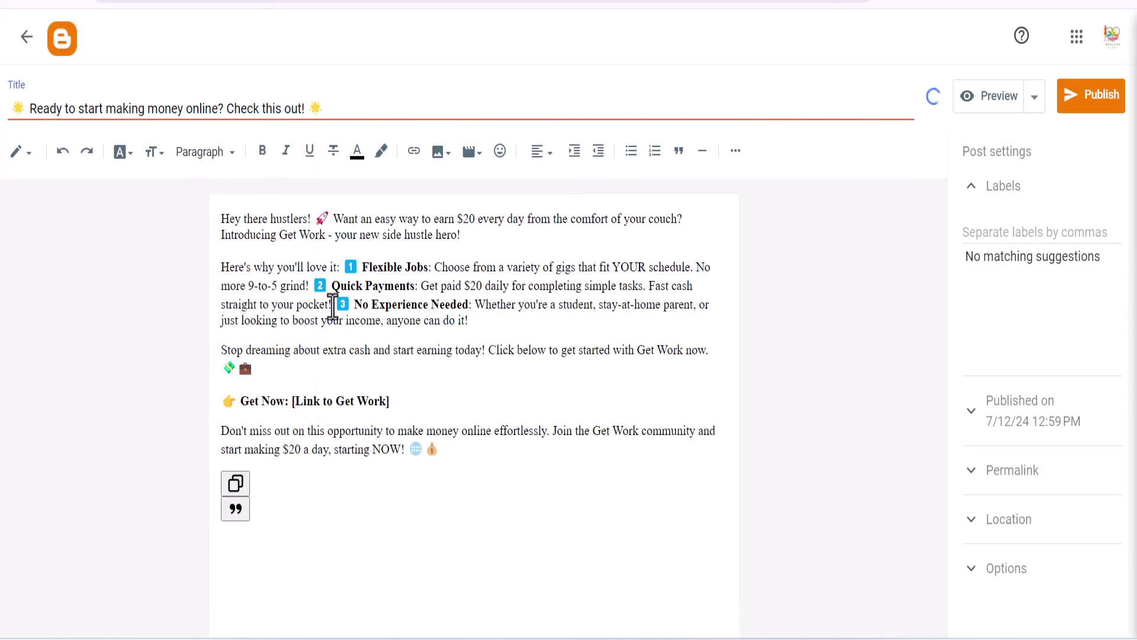
pyautogui.click(761, 91)
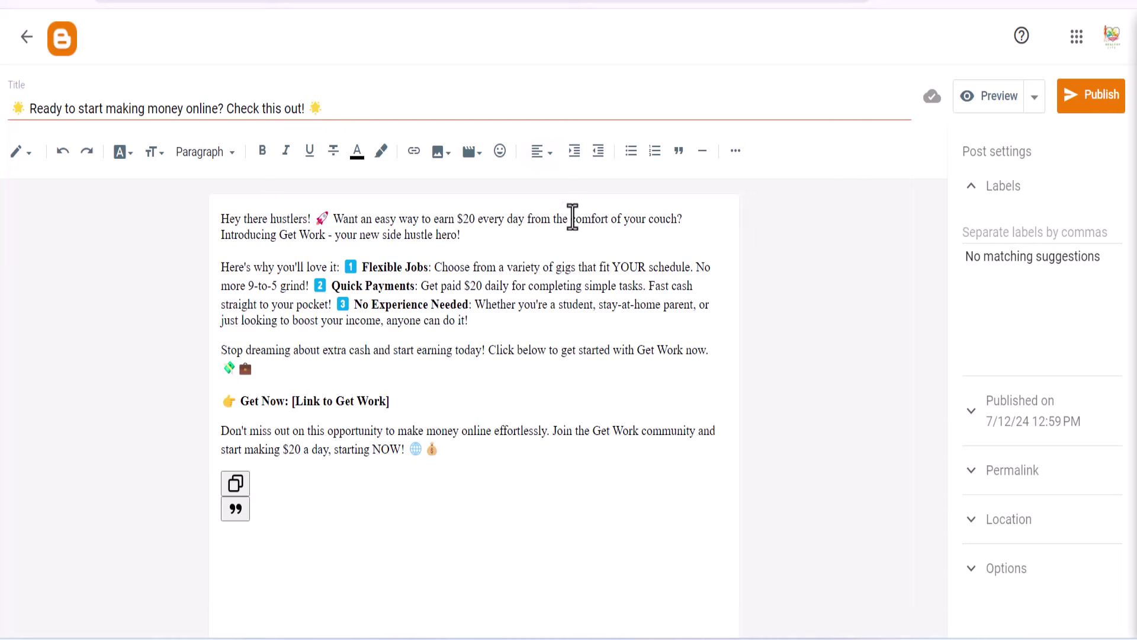
# - Examine how the three numbered benefits are laid out in the ChatGPT ad, and return to the Blogger post
pyautogui.moveTo(524, 237); pyautogui.dragTo(200, 220)
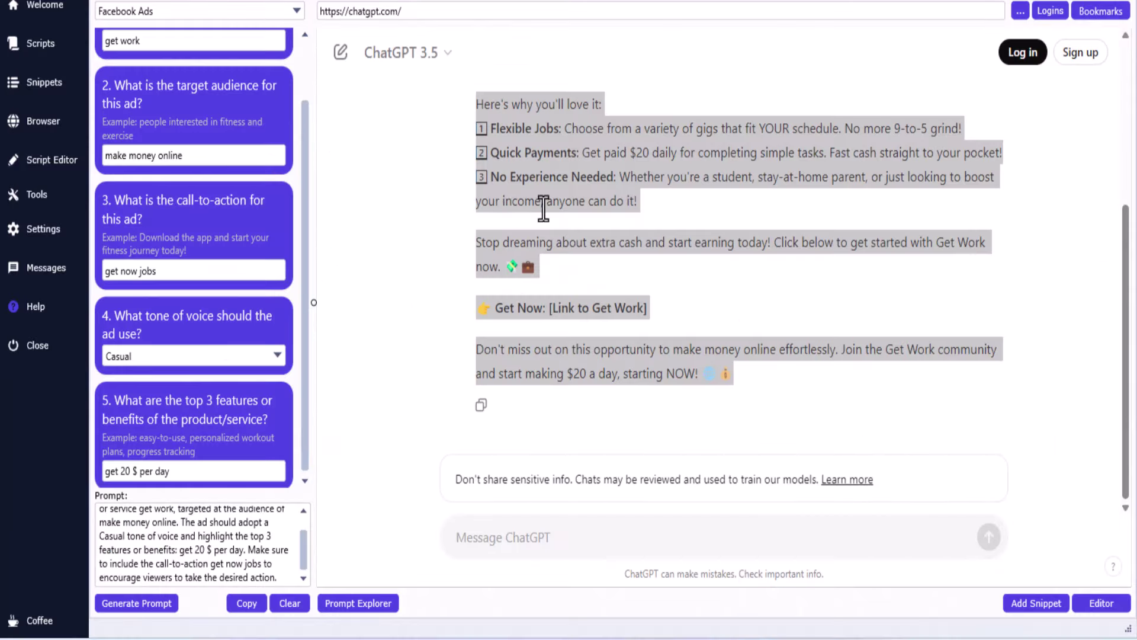
pyautogui.click(501, 146)
pyautogui.moveTo(494, 128); pyautogui.dragTo(673, 211)
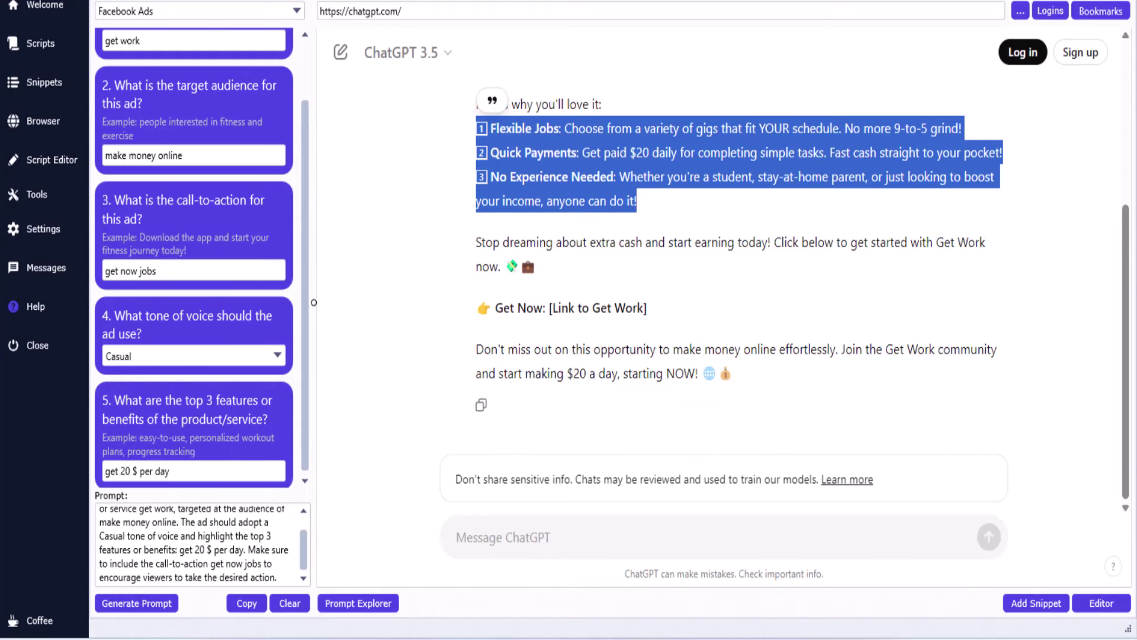
pyautogui.click(658, 626)
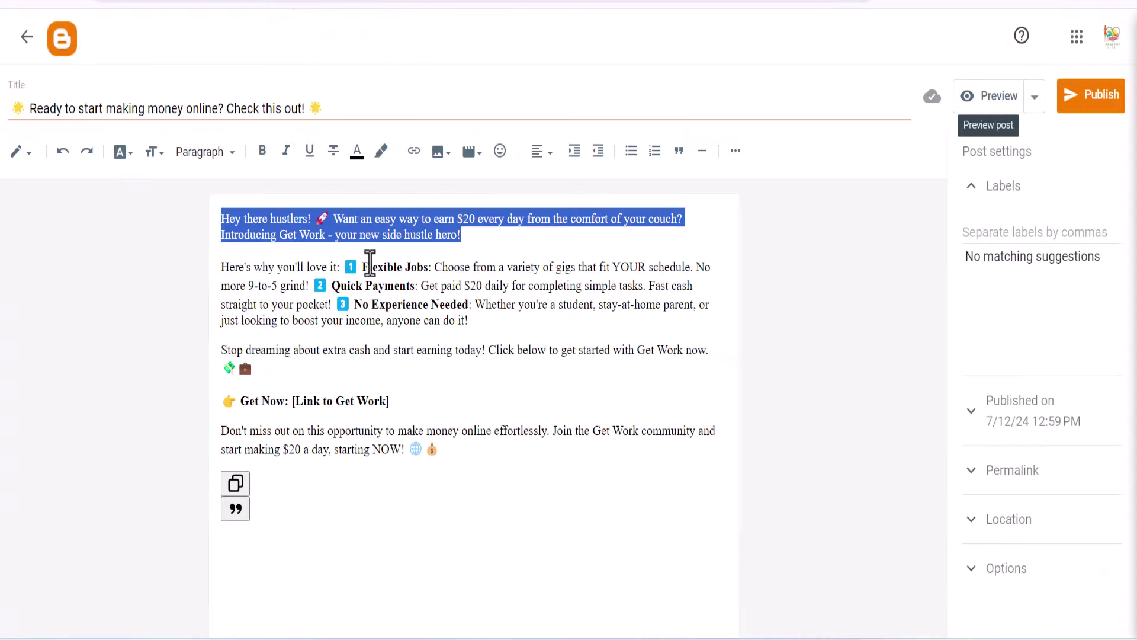
# - Break the "Here's why you'll love it" paragraph so that Flexible Jobs, Quick Payments and No Experience Needed each start a new paragraph
pyautogui.click(346, 266)
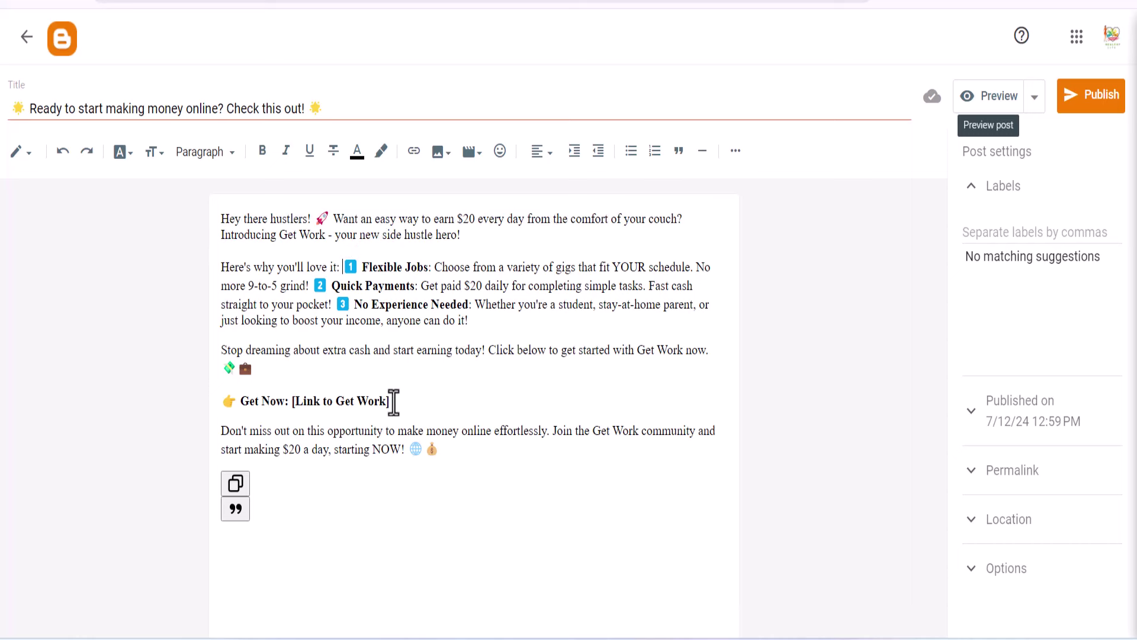
pyautogui.press('Return')
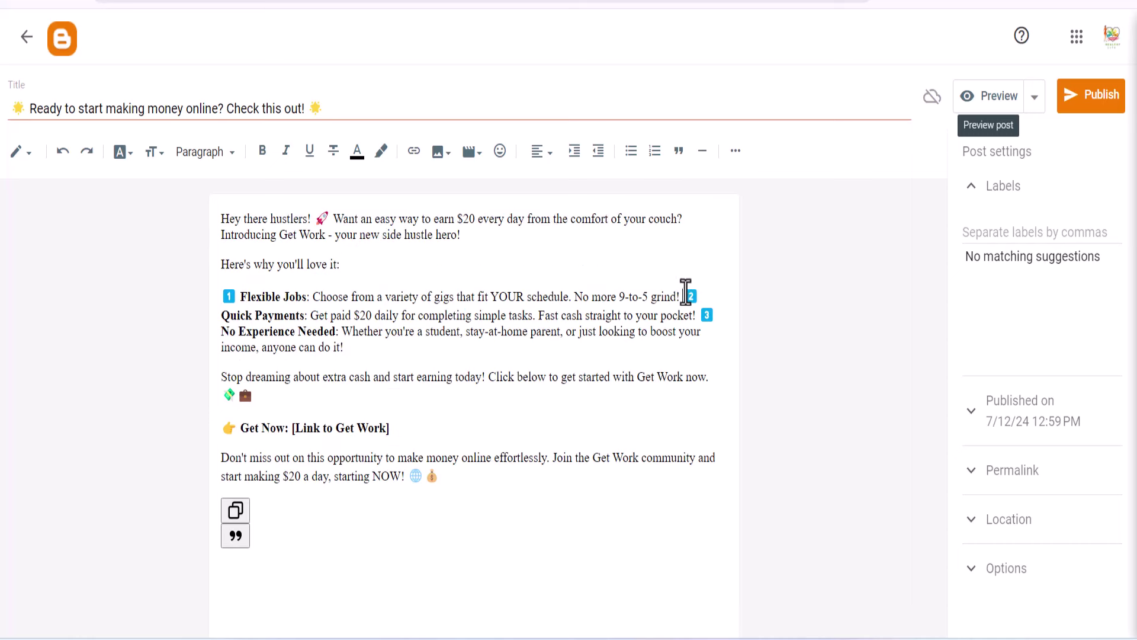
pyautogui.press('Return')
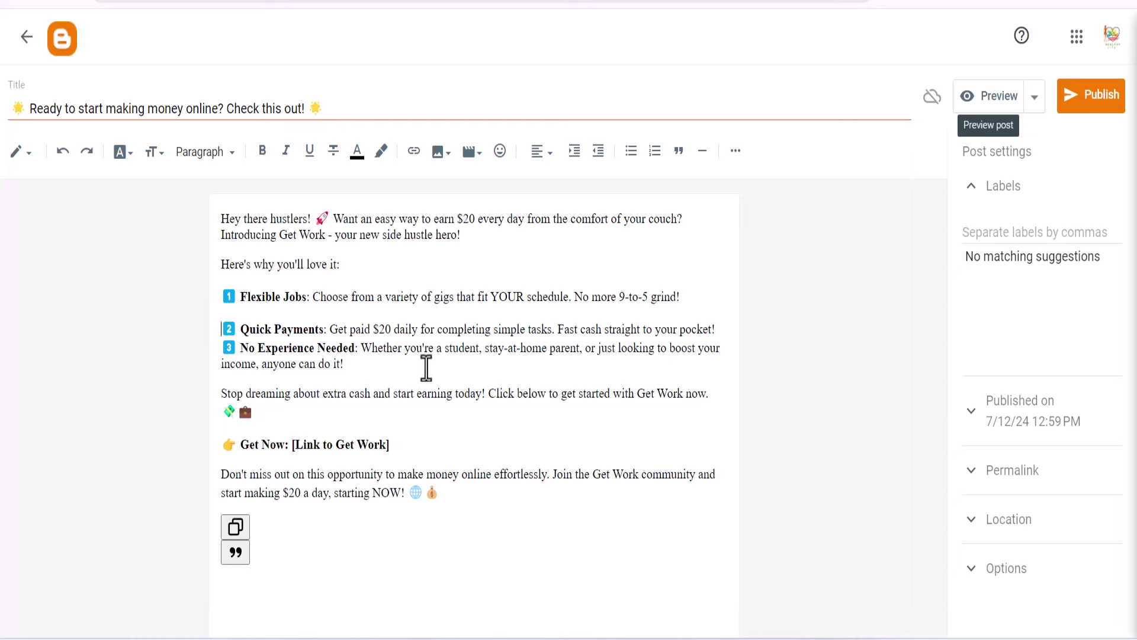
pyautogui.press('BackSpace')
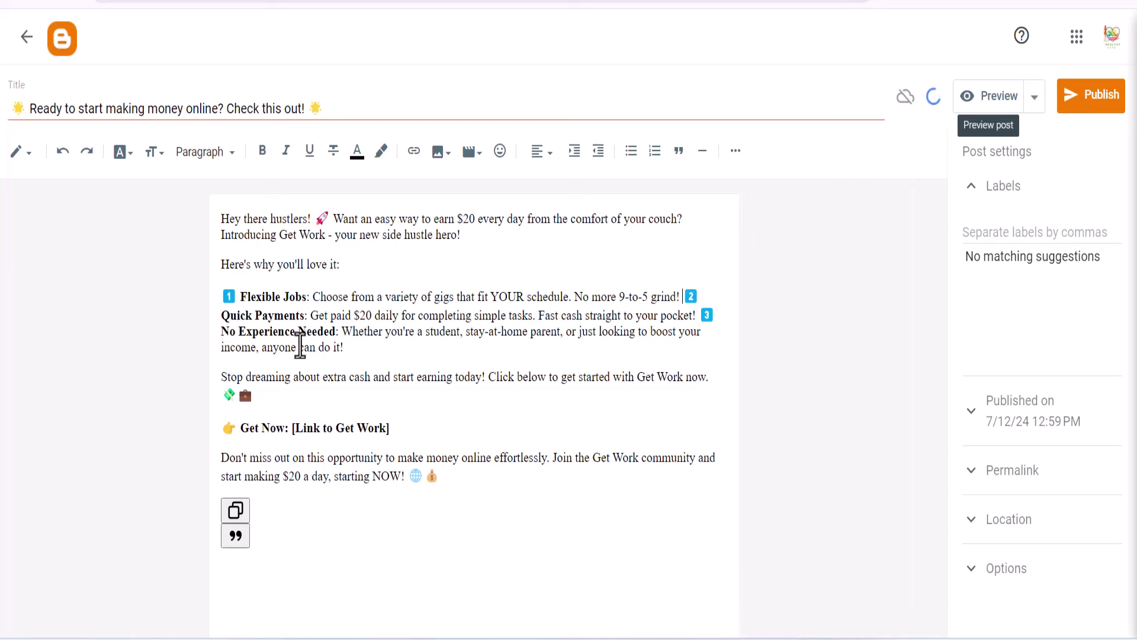
pyautogui.press('Return')
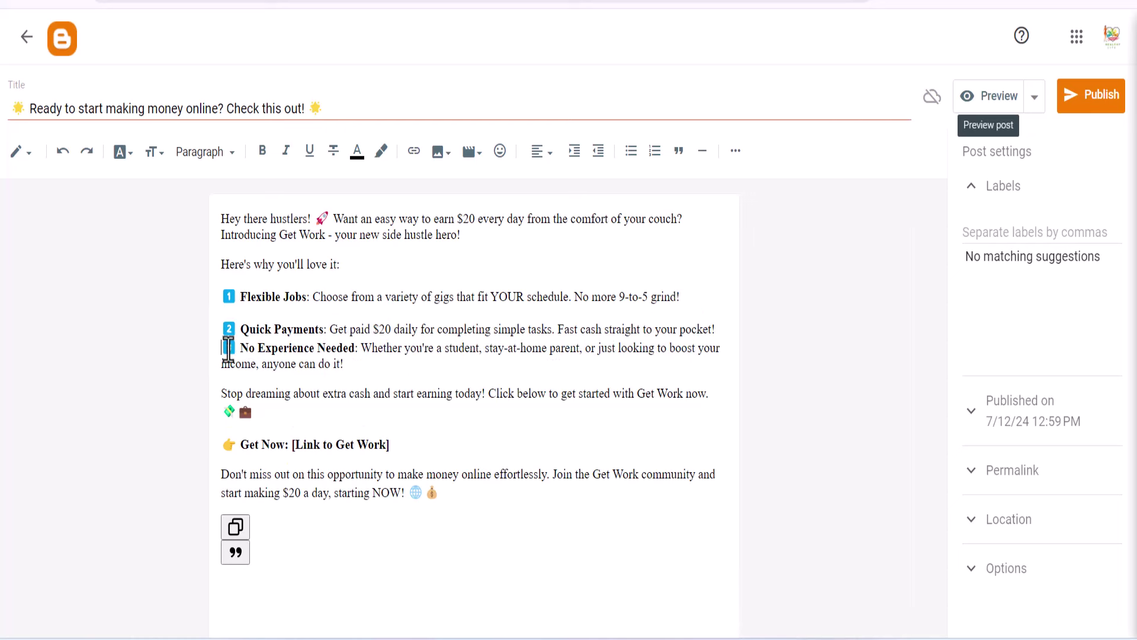
pyautogui.press('Return')
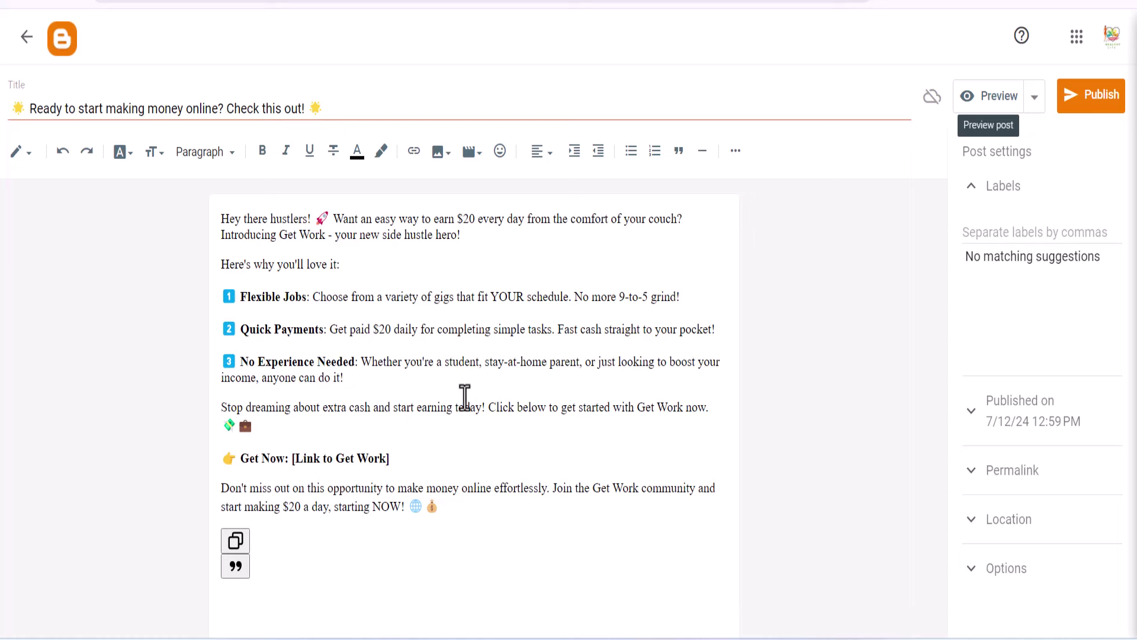
# - Add "or" below the "Get Now: [Link to Get Work]" line, followed by a copy of that line in its own paragraph
pyautogui.moveTo(442, 455); pyautogui.dragTo(198, 474)
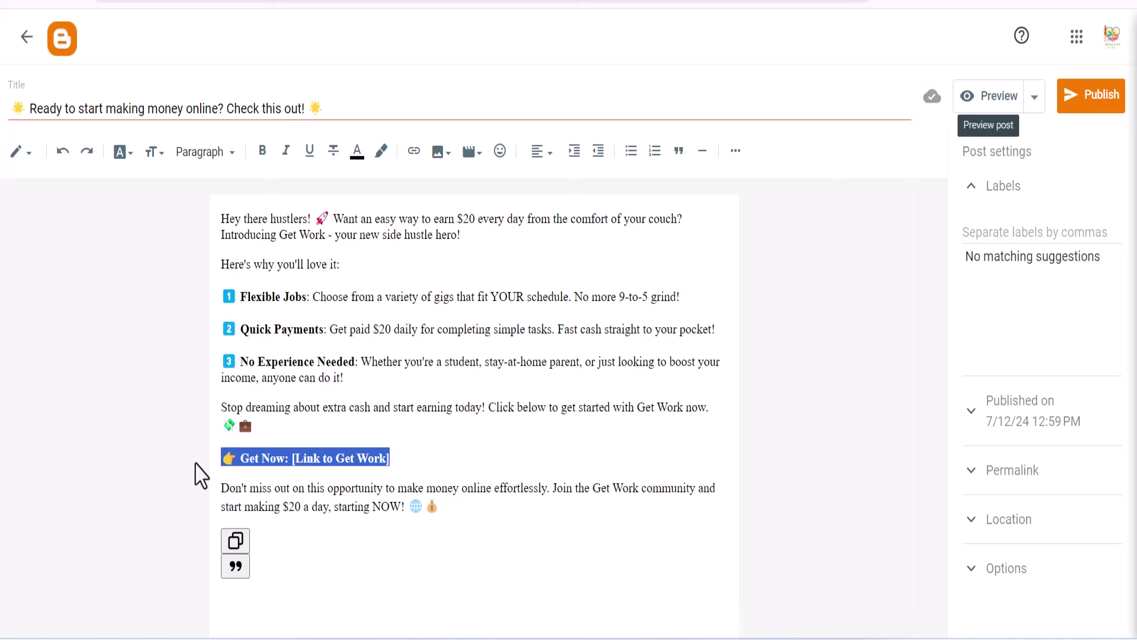
pyautogui.rightClick(308, 460)
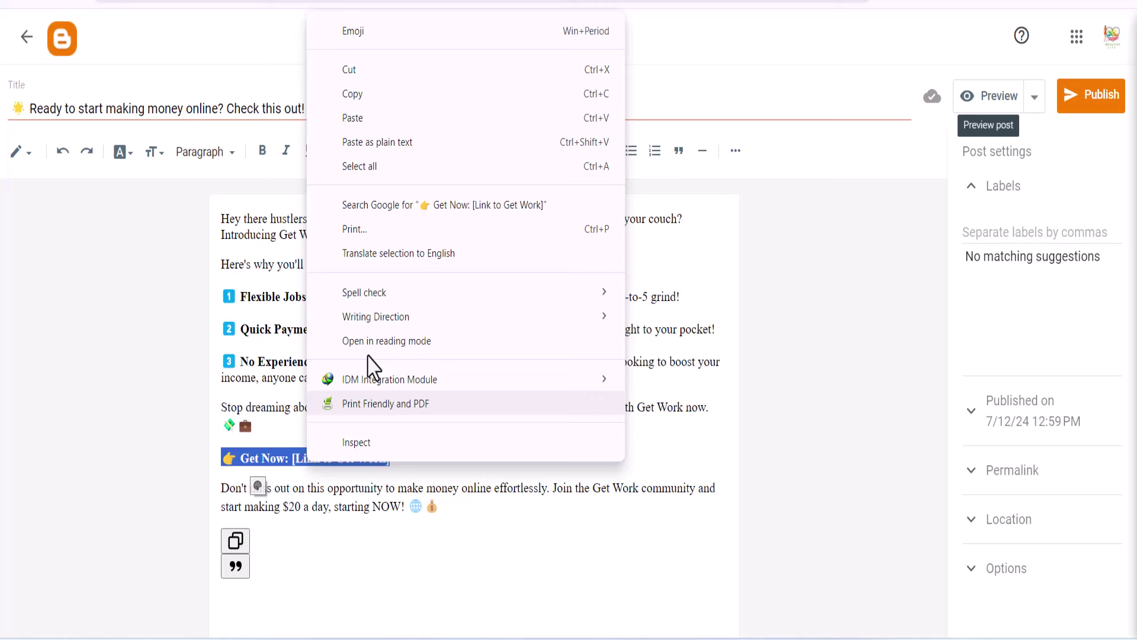
pyautogui.click(375, 94)
pyautogui.click(401, 459)
pyautogui.press('Return')
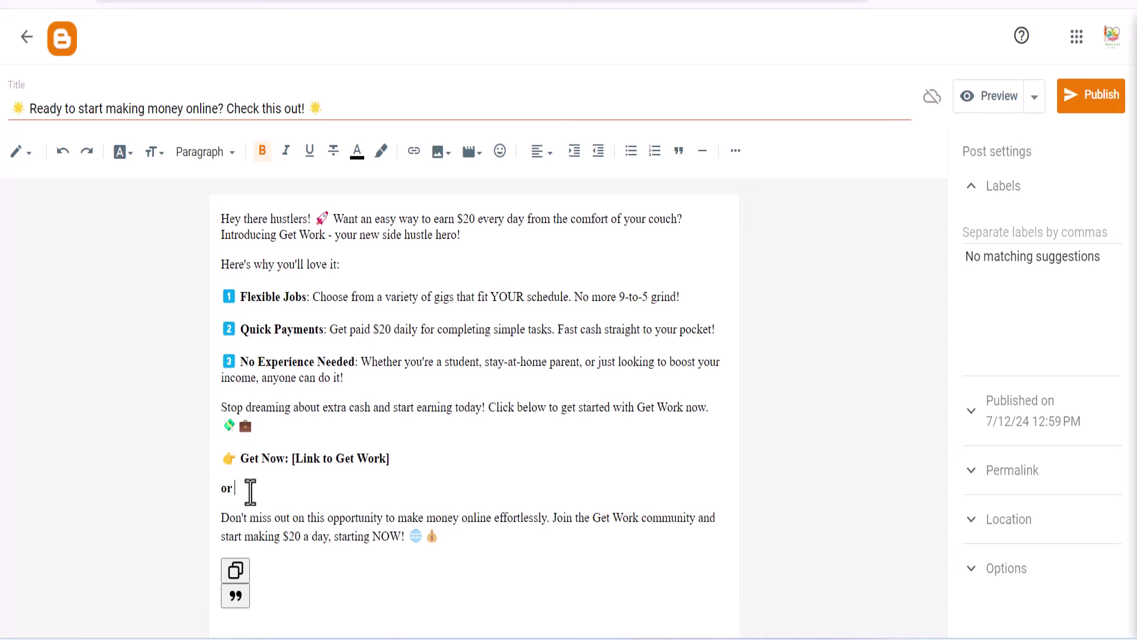
pyautogui.hotkey('ctrl', 'v')
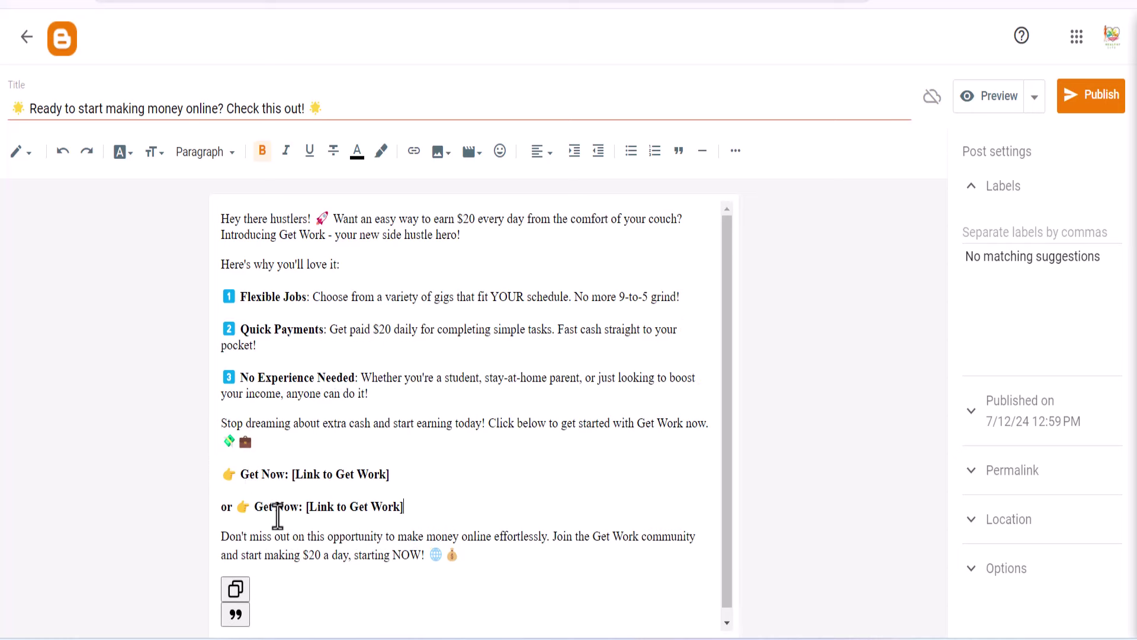
pyautogui.click(232, 506)
pyautogui.press('Return')
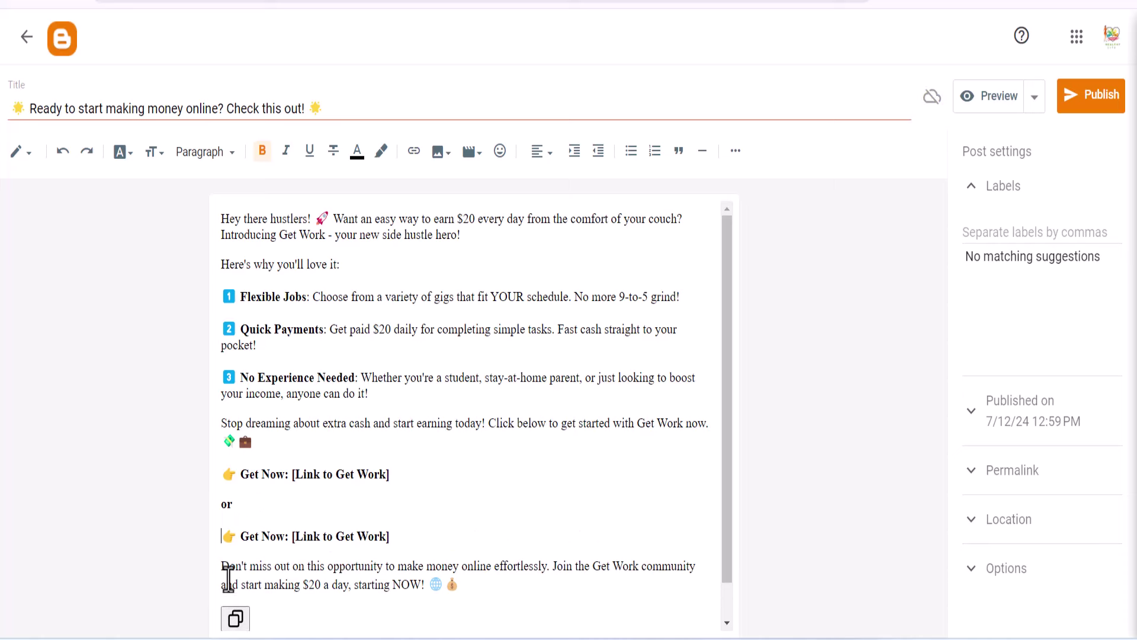
# - Insert an empty line above the closing "Don't miss out on this opportunity" paragraph and select that paragraph
pyautogui.press('Return')
pyautogui.scroll(-1, 456, 569)
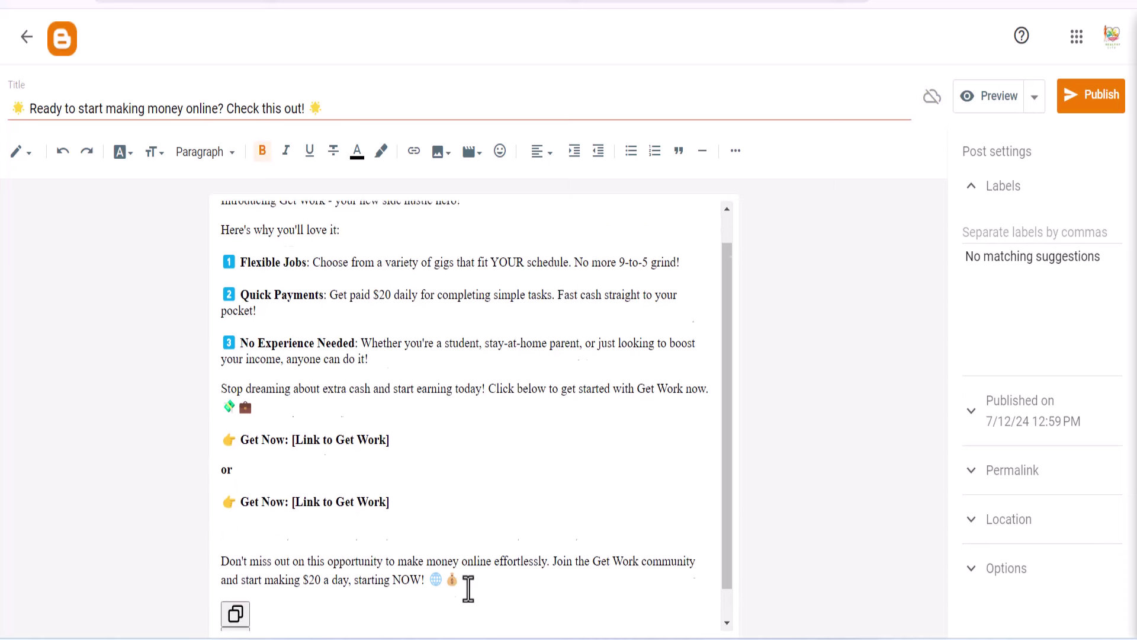
pyautogui.moveTo(483, 551); pyautogui.dragTo(198, 517)
pyautogui.scroll(1, 389, 513)
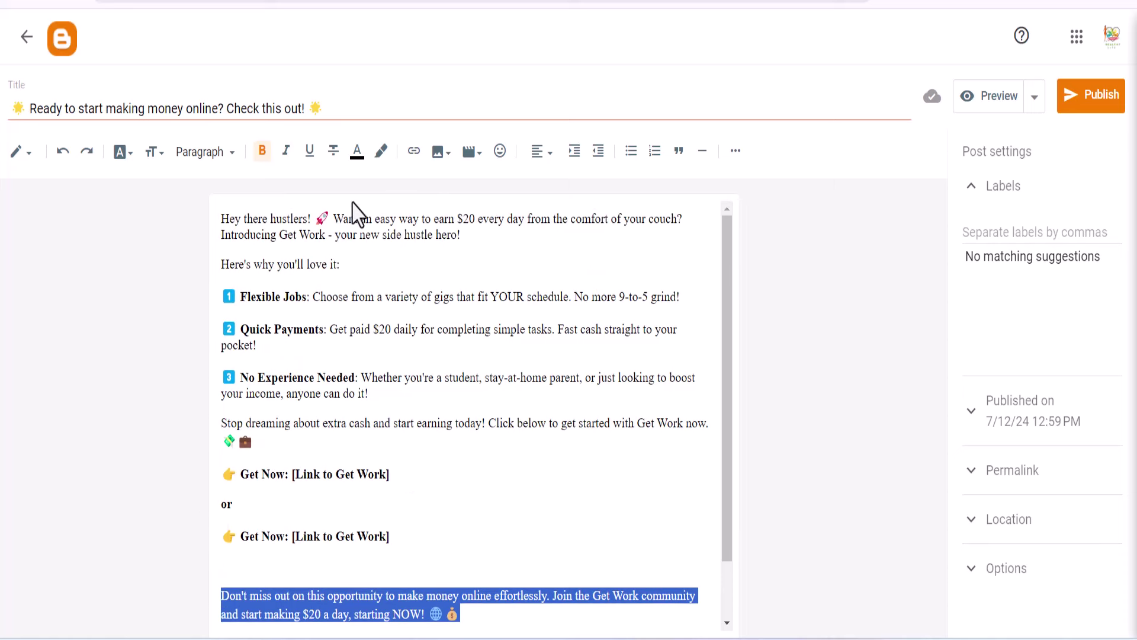
# - Insert the image "Blue White Minimalist Get Job Instagram Post" in a new paragraph above "Here's why you'll love it:" and size it Large
pyautogui.click(395, 264)
pyautogui.press('Return')
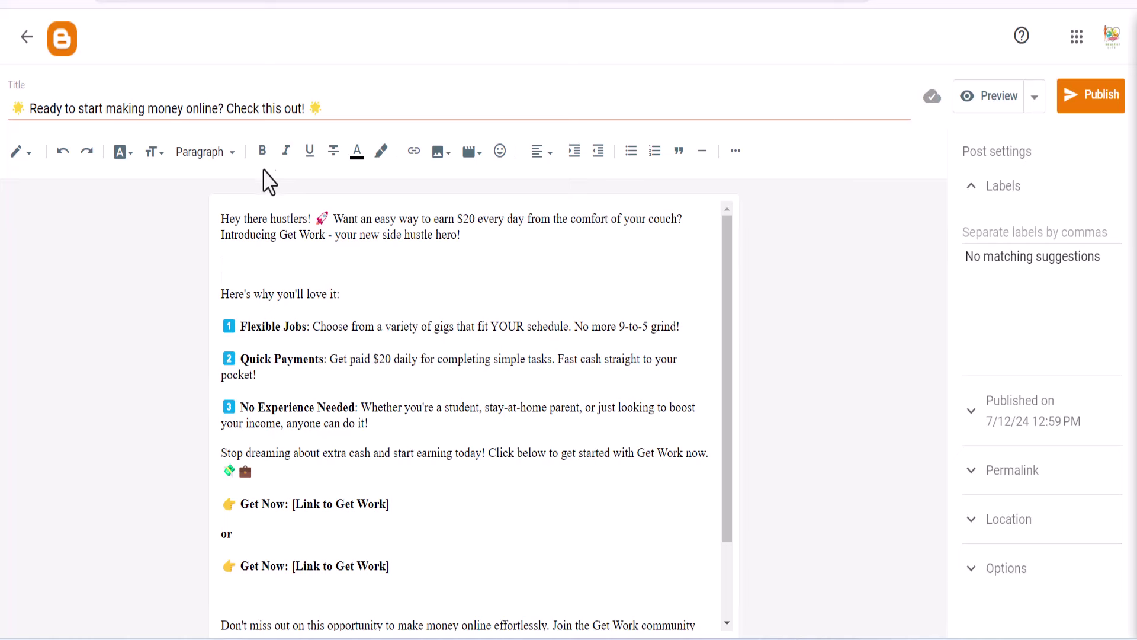
pyautogui.click(440, 153)
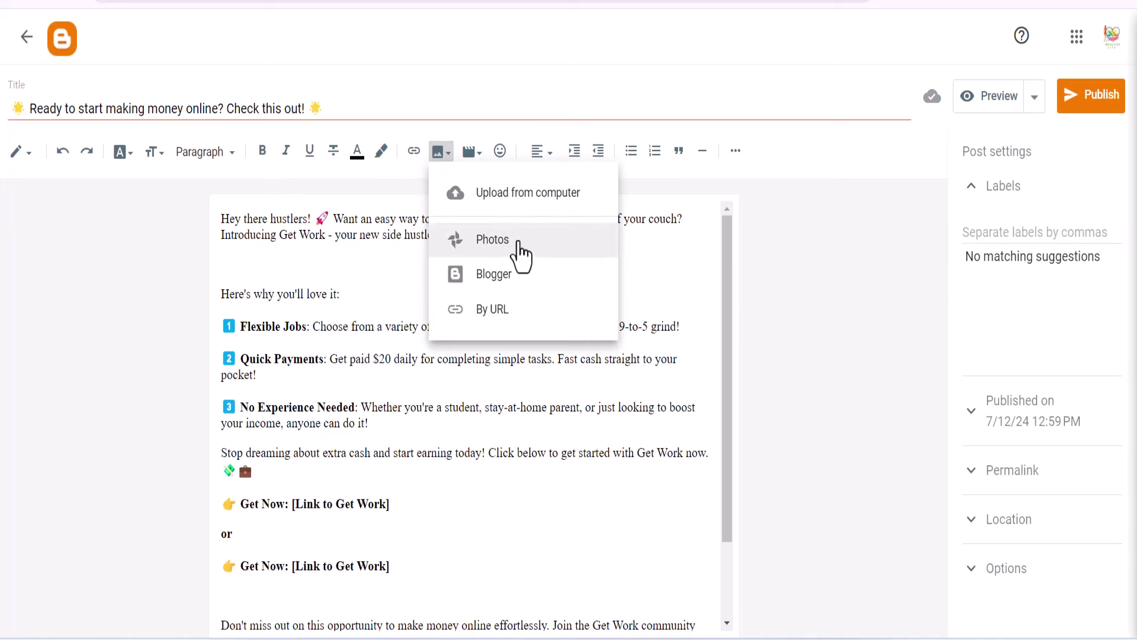
pyautogui.click(517, 201)
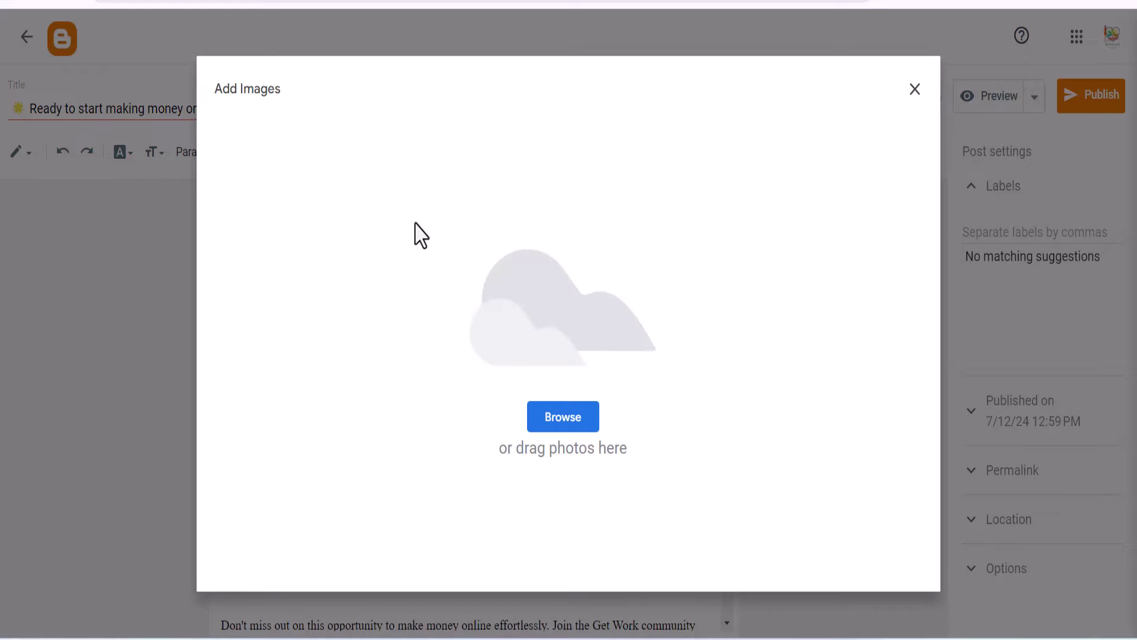
pyautogui.click(569, 422)
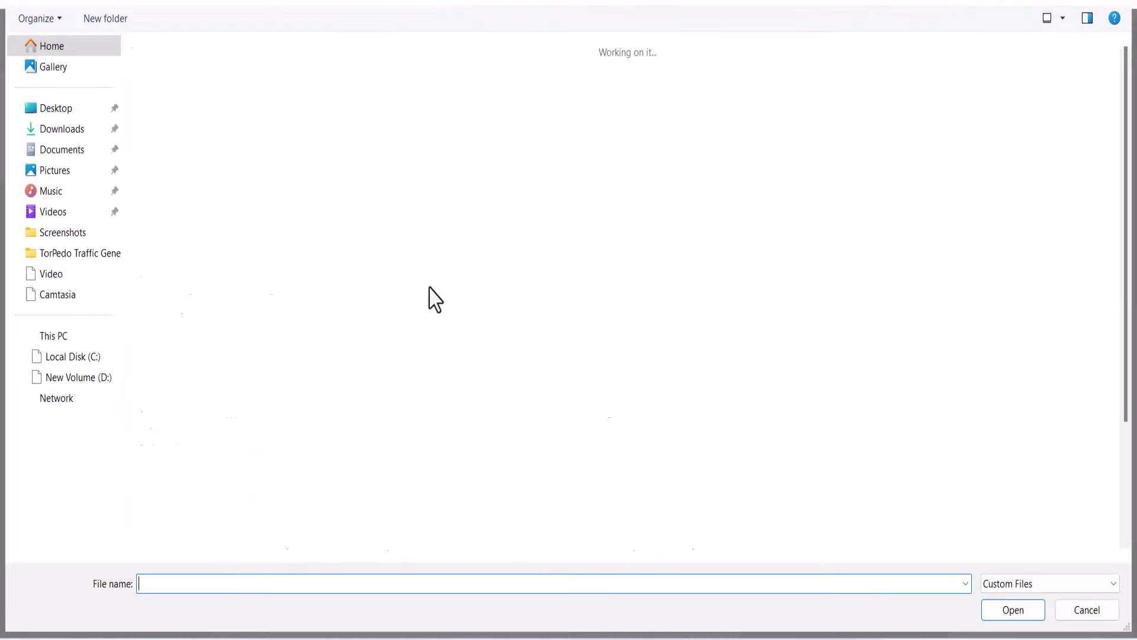
pyautogui.click(173, 120)
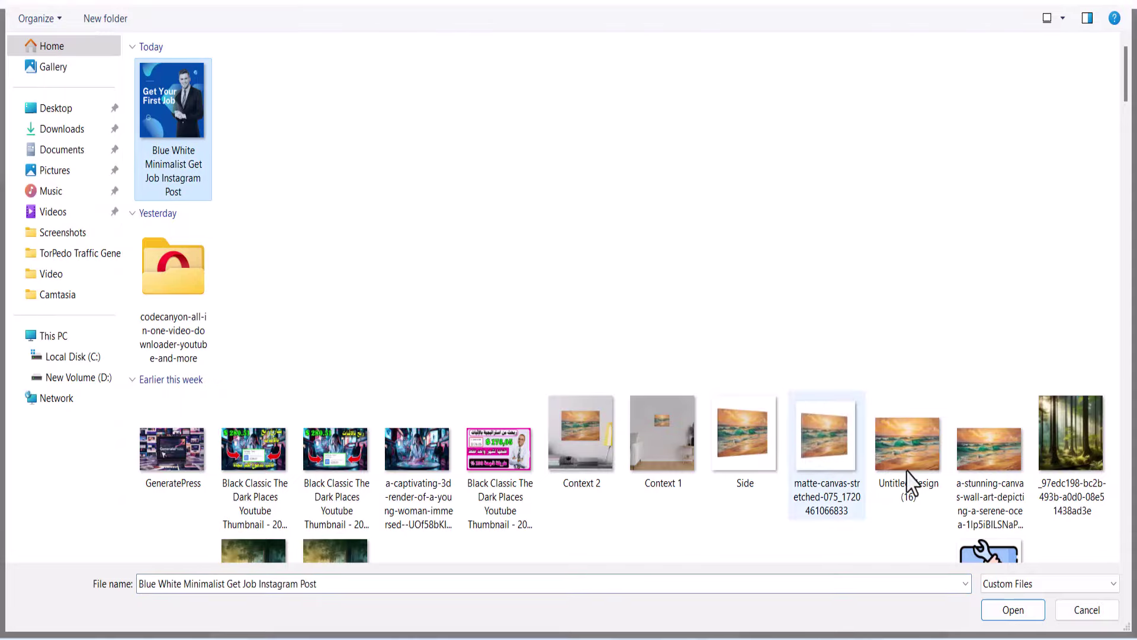
pyautogui.click(1013, 609)
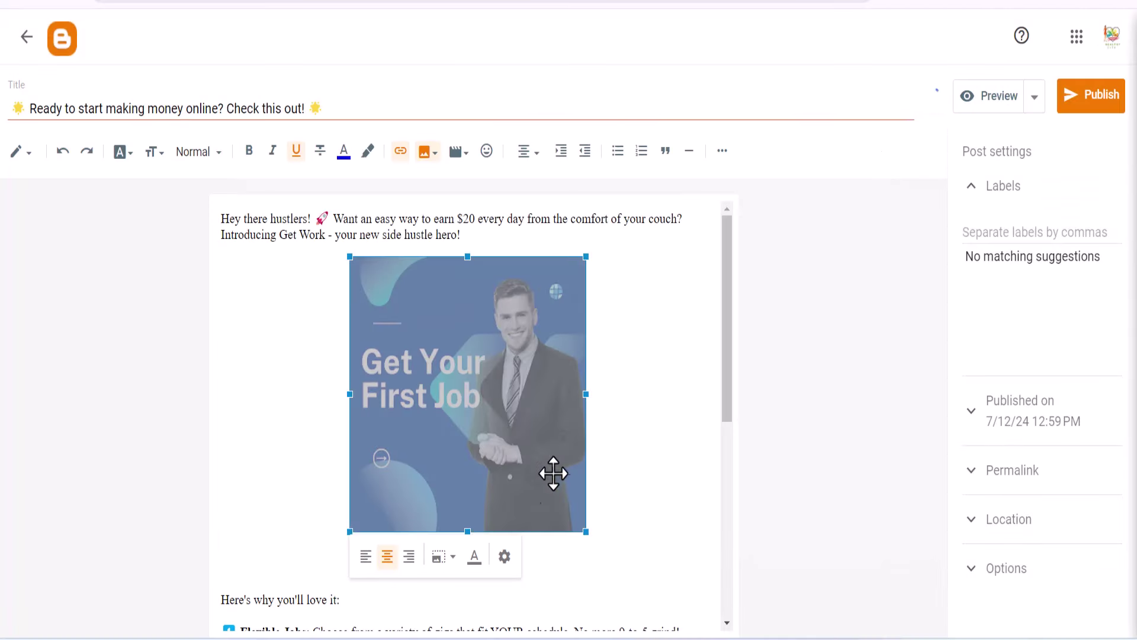
pyautogui.click(443, 558)
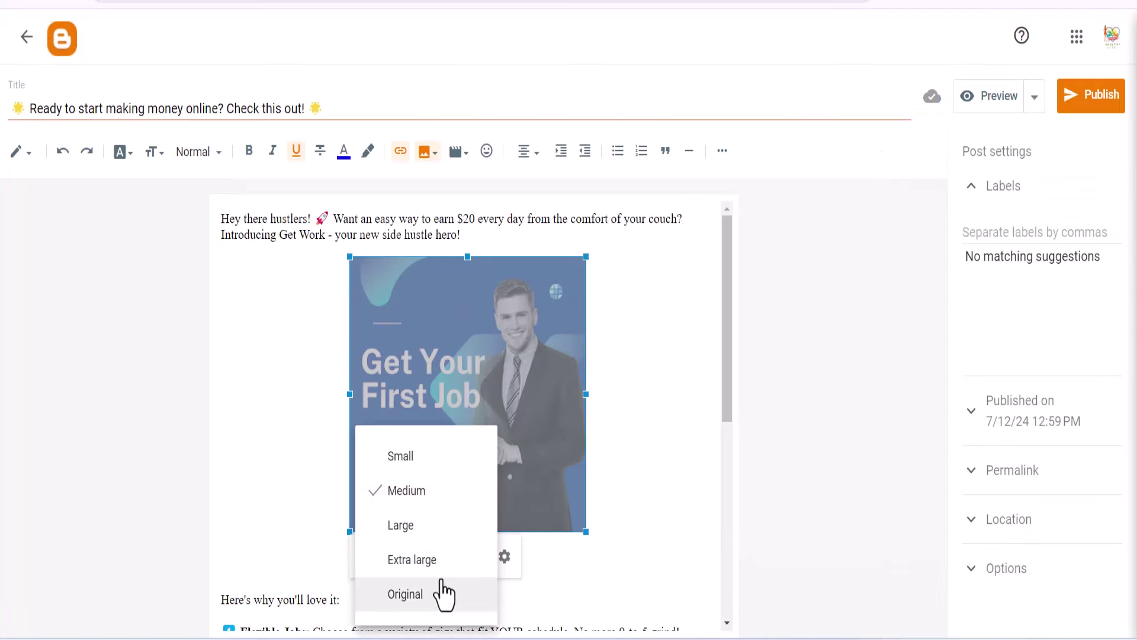
pyautogui.click(435, 526)
# - Switch to Adsterra, reactivate the DirectLink_5 direct link and copy its URL
pyautogui.scroll(-5, 473, 563)
pyautogui.scroll(-2, 497, 580)
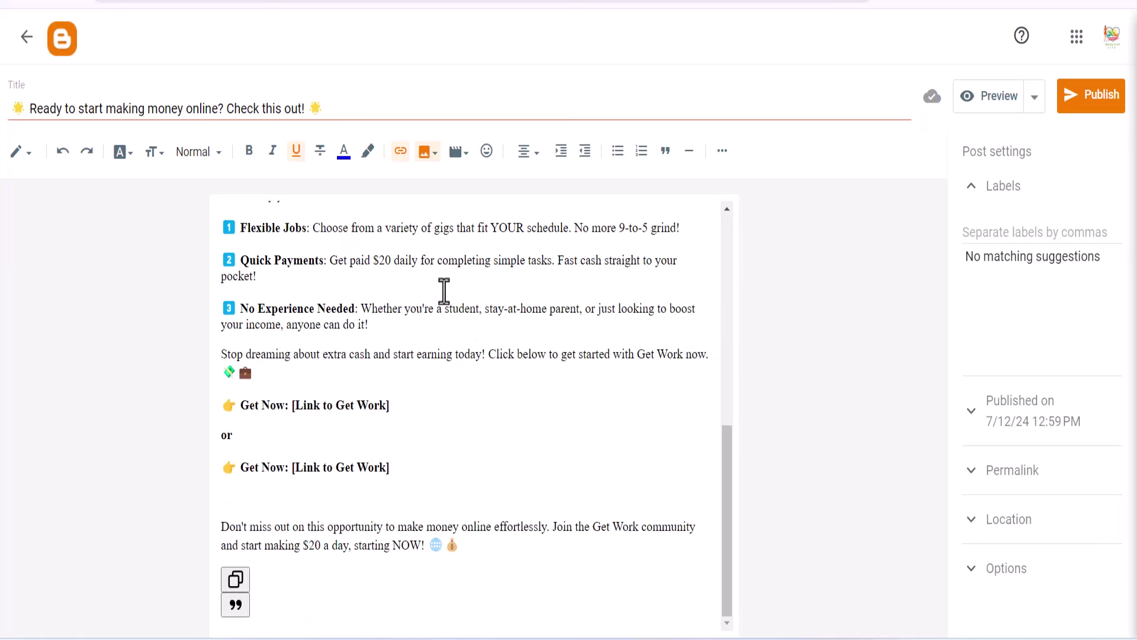
pyautogui.click(328, 422)
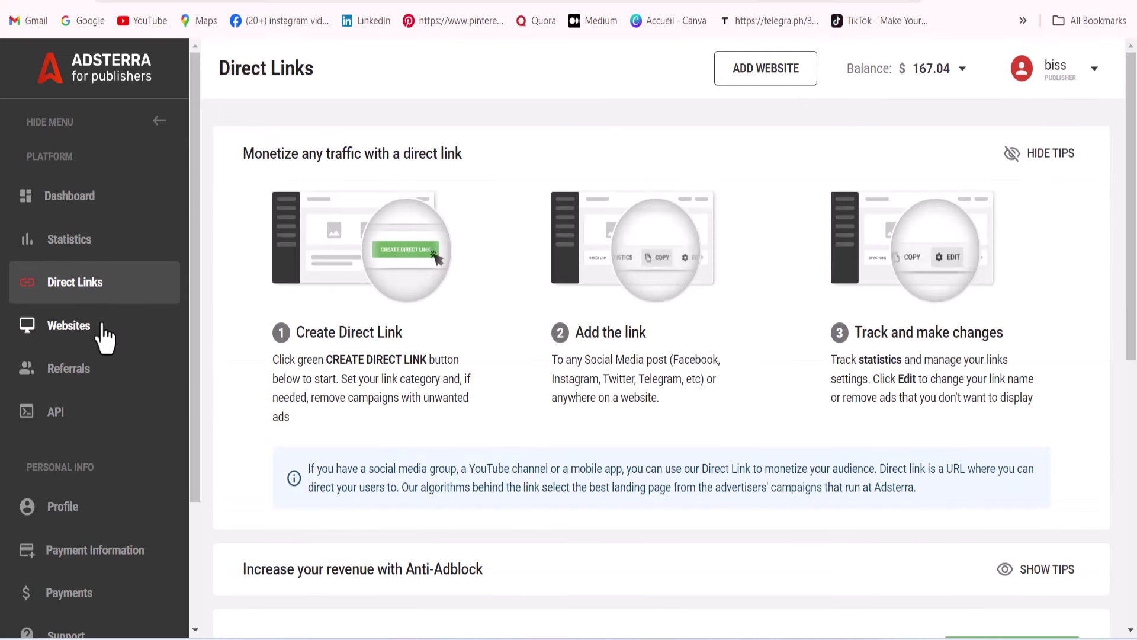
pyautogui.click(105, 336)
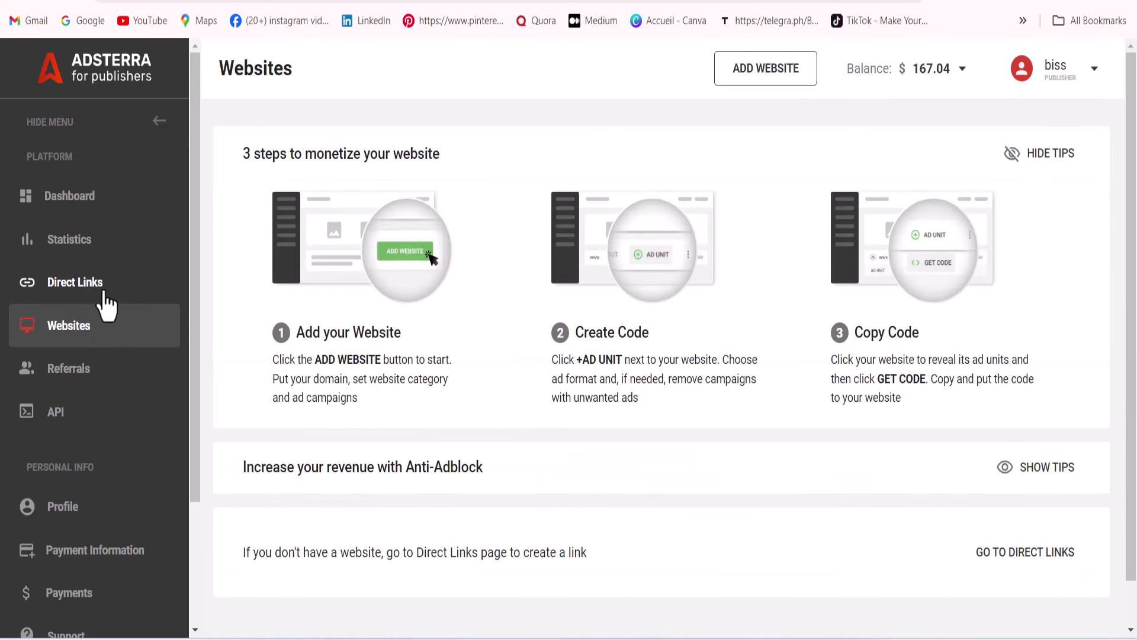
pyautogui.click(70, 292)
pyautogui.scroll(-5, 711, 355)
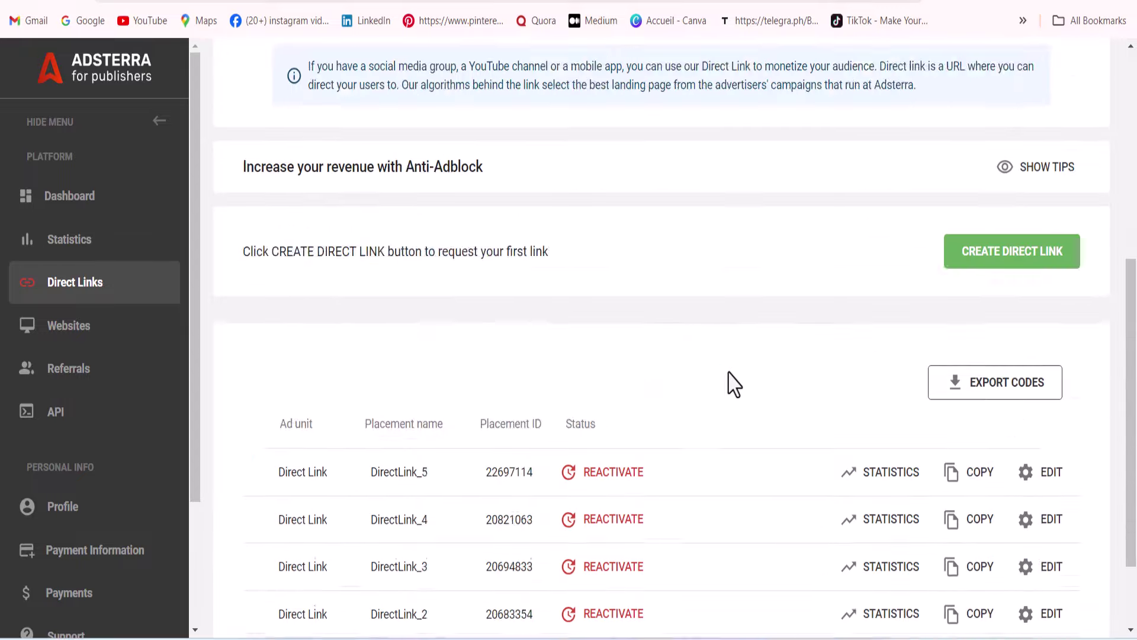
pyautogui.scroll(-2, 735, 385)
pyautogui.scroll(6, 729, 399)
pyautogui.scroll(-6, 729, 398)
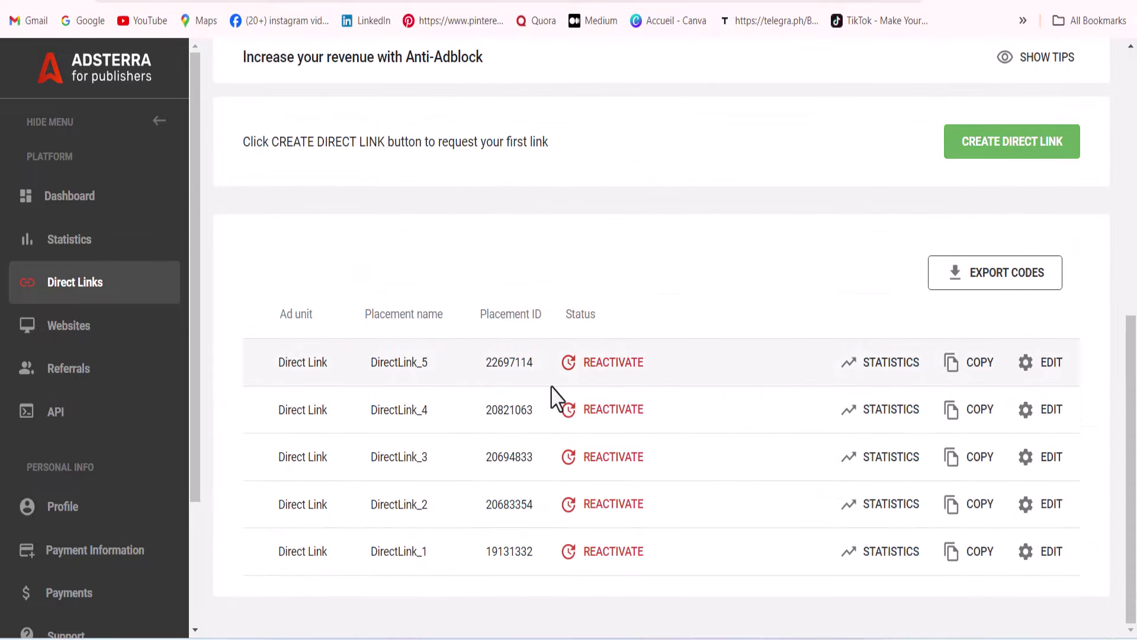
pyautogui.click(602, 364)
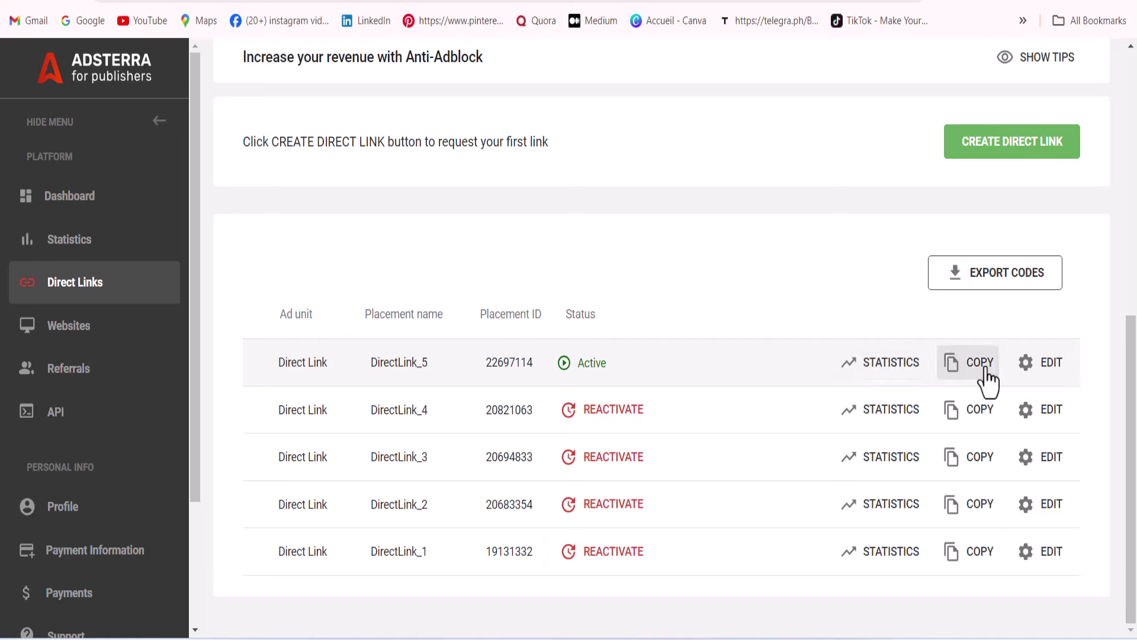
pyautogui.click(957, 368)
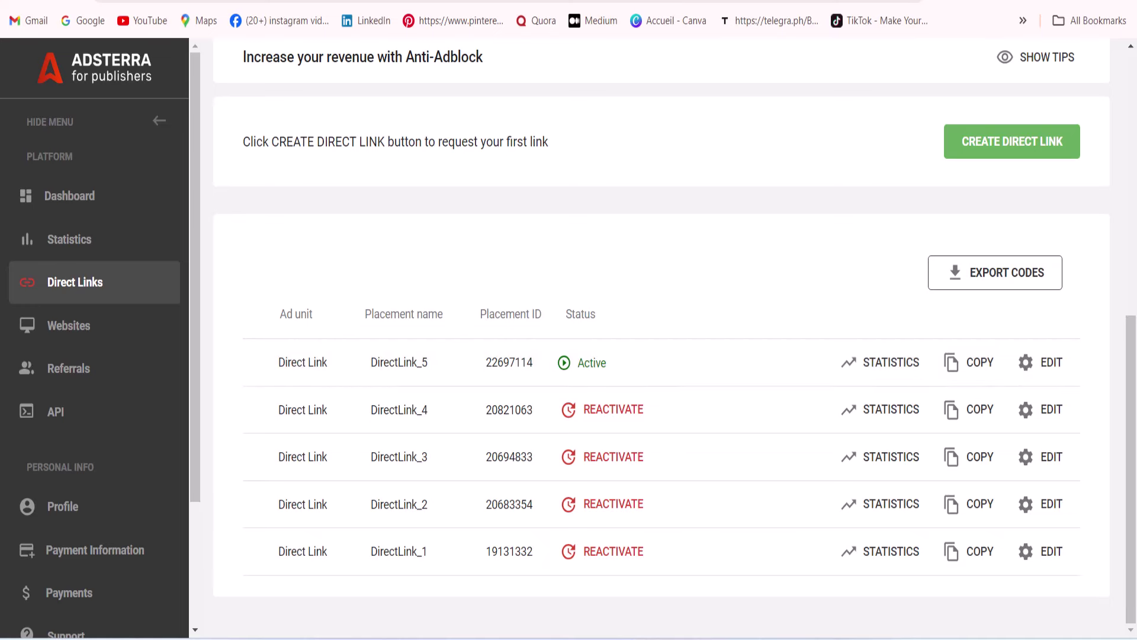
# - Return to the Blogger post and shorten the first "[Link to Get Work]" placeholder to "[Get Work]"
pyautogui.hotkey('alt', 'Tab')
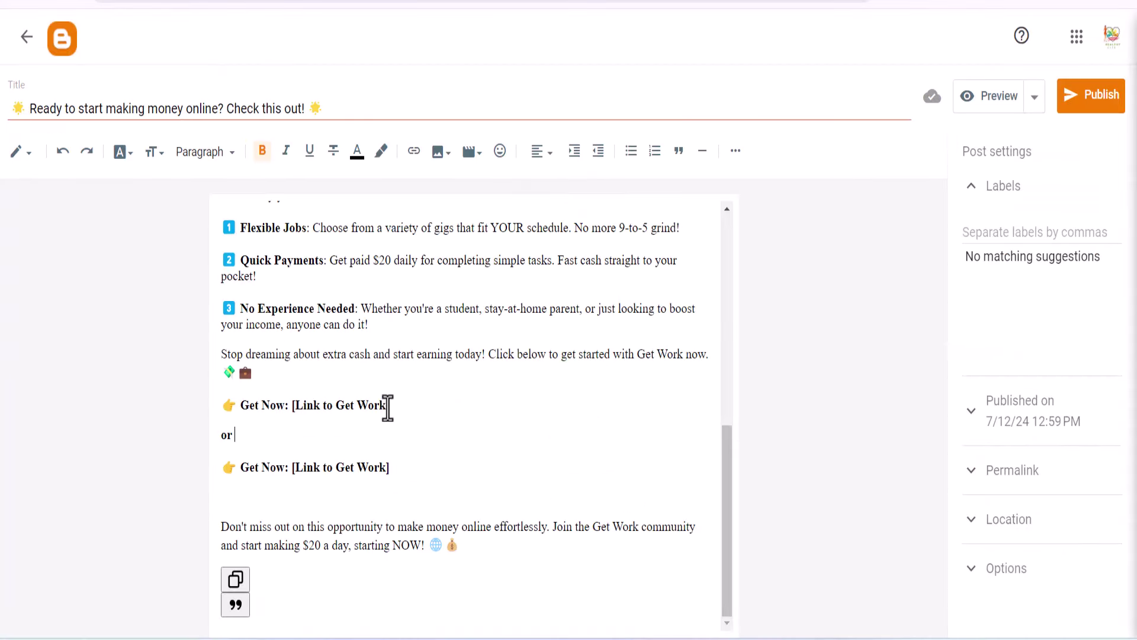
pyautogui.moveTo(374, 408); pyautogui.dragTo(297, 409)
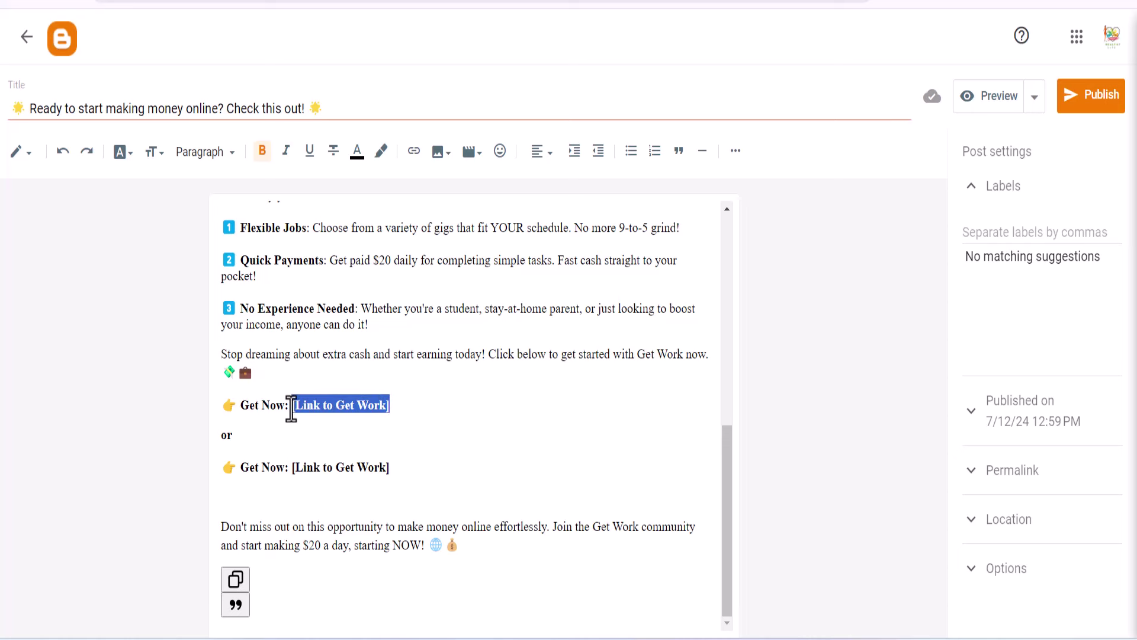
pyautogui.click(61, 152)
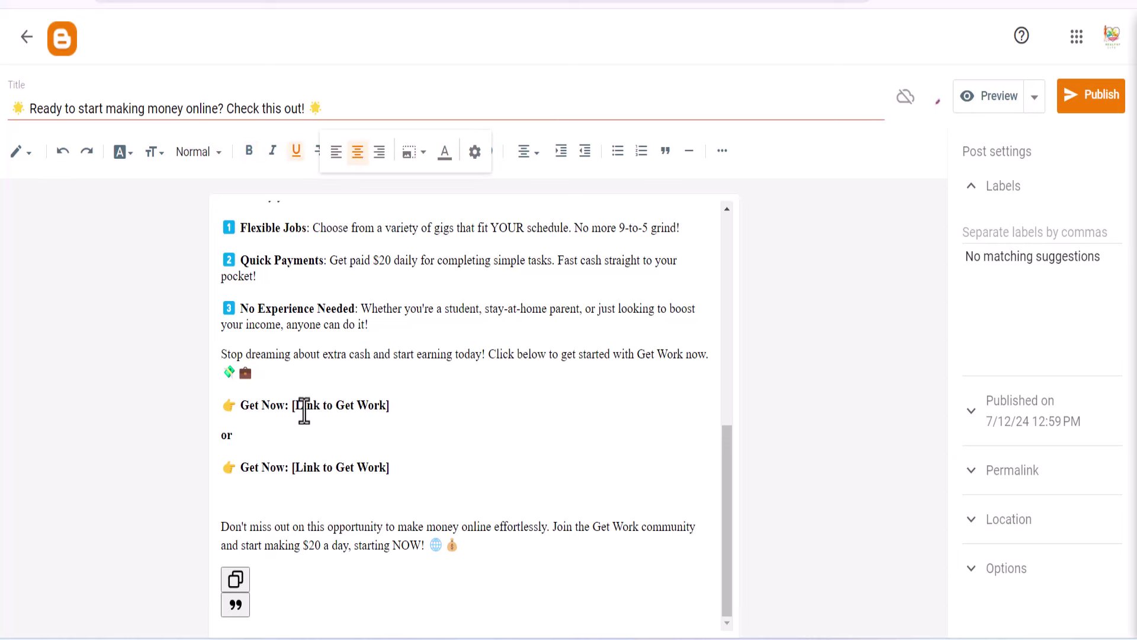
pyautogui.moveTo(295, 408); pyautogui.dragTo(237, 407)
pyautogui.press('BackSpace')
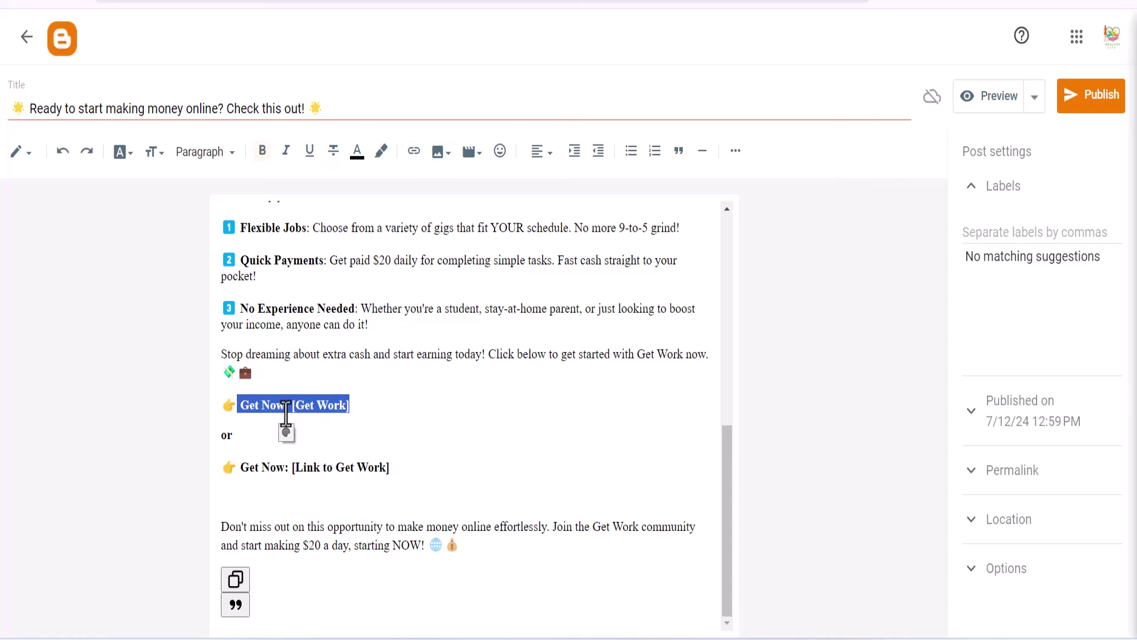
# - Link the first "Get Now: [Get Work]" text to the copied Adsterra URL, opening in a new window, and shorten the second placeholder to "[Get Work]"
pyautogui.click(414, 151)
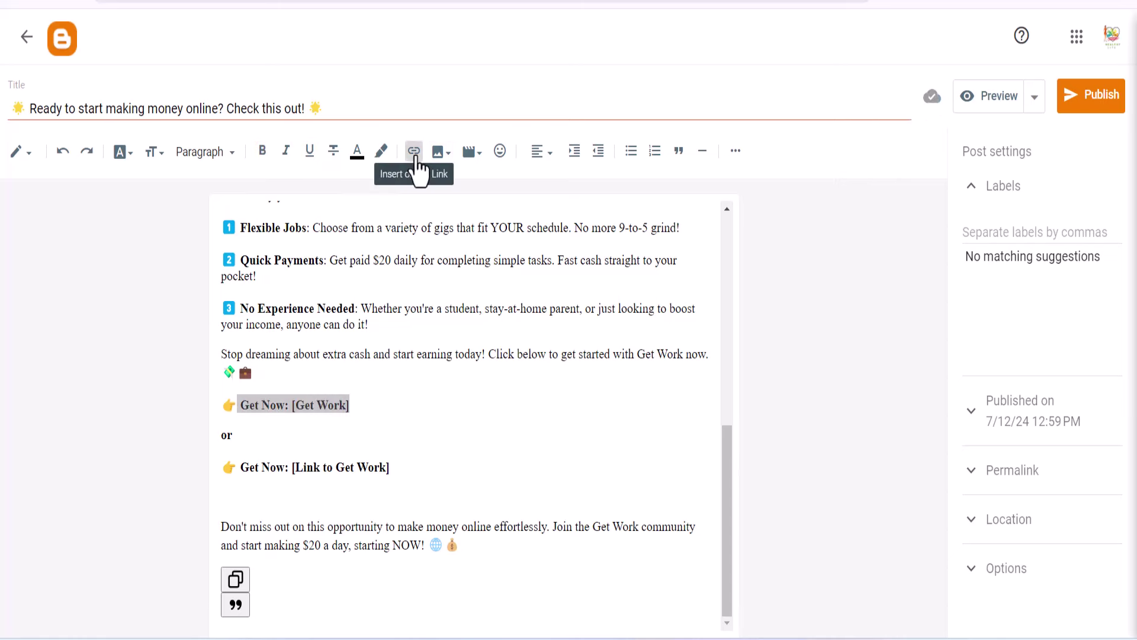
pyautogui.rightClick(512, 283)
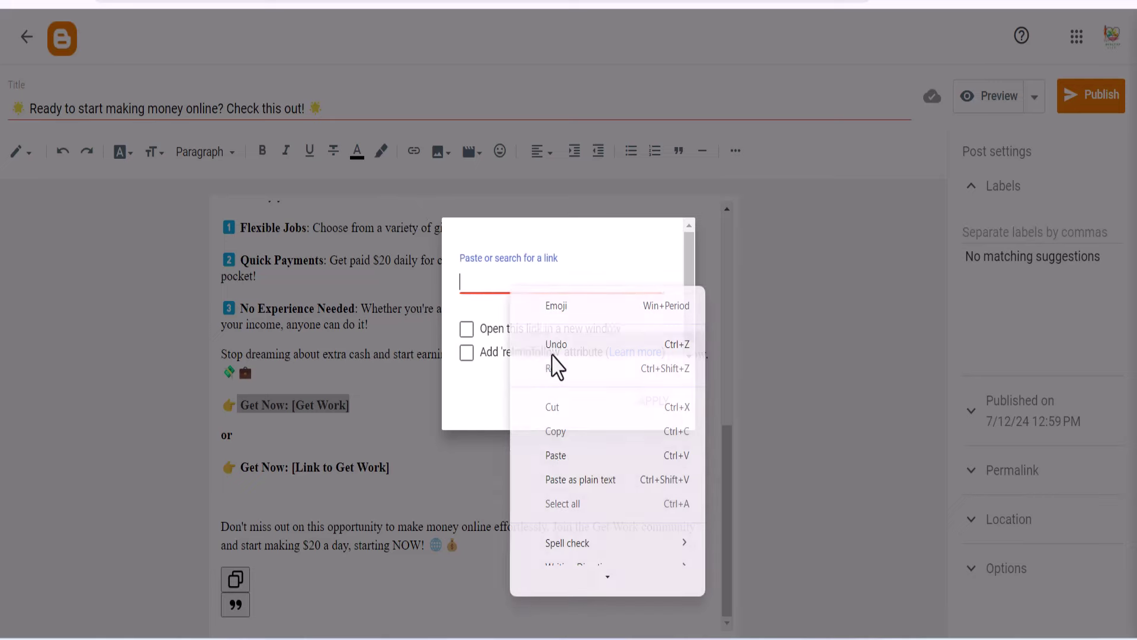
pyautogui.click(553, 456)
pyautogui.click(531, 333)
pyautogui.click(651, 403)
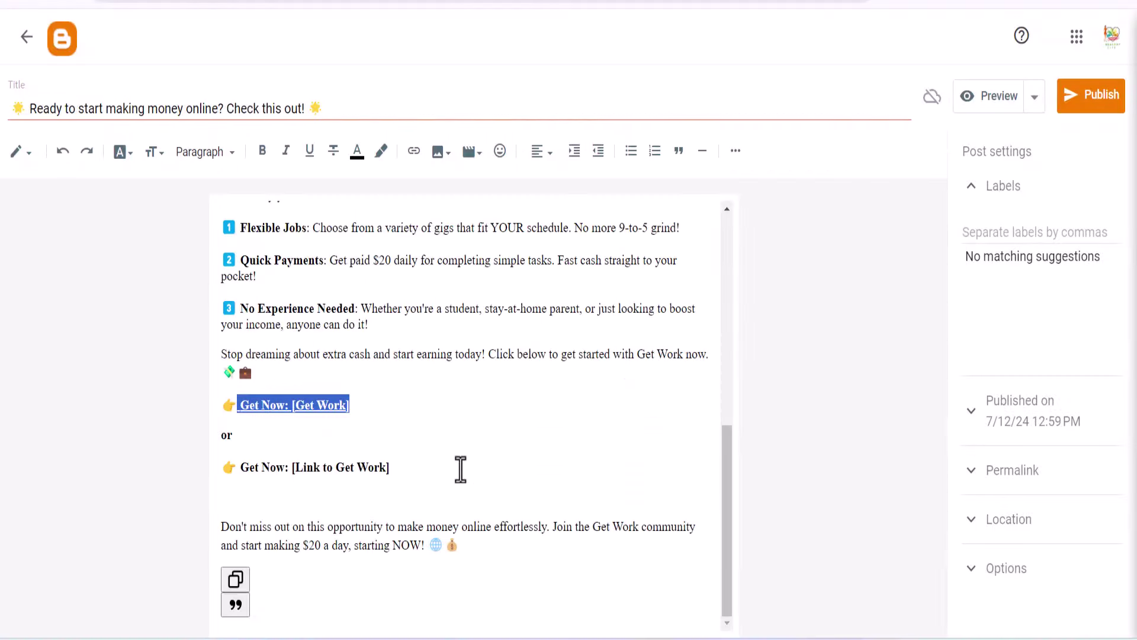
pyautogui.moveTo(392, 468); pyautogui.dragTo(295, 468)
pyautogui.press('BackSpace')
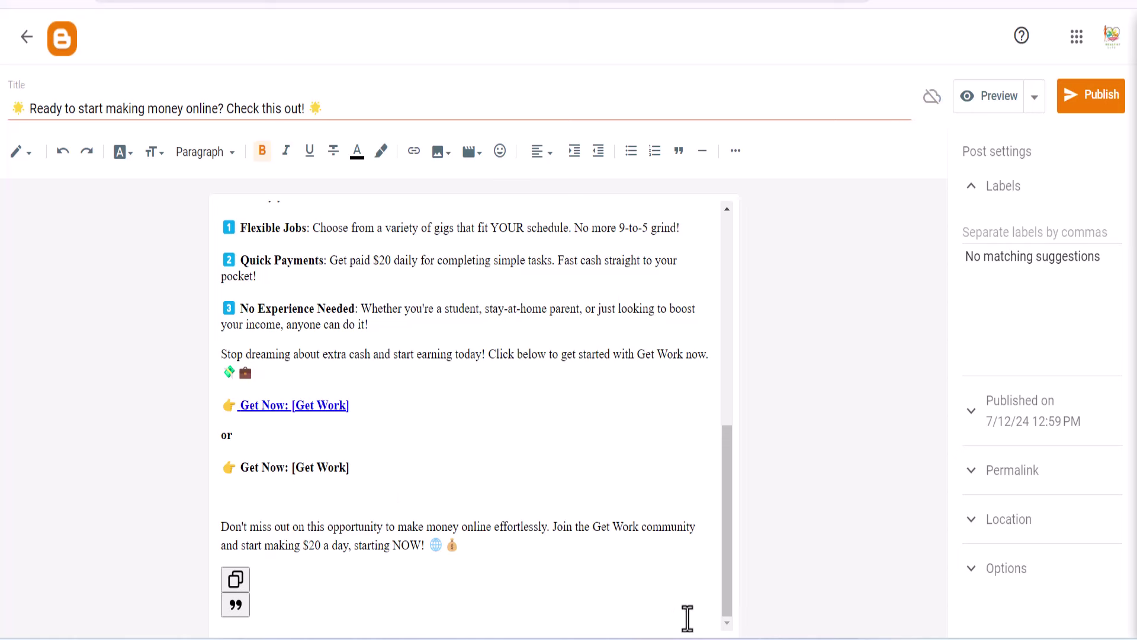
# - Switch to Indeed, look over the "need work today start tomorrow" job results and copy that page's address
pyautogui.click(716, 574)
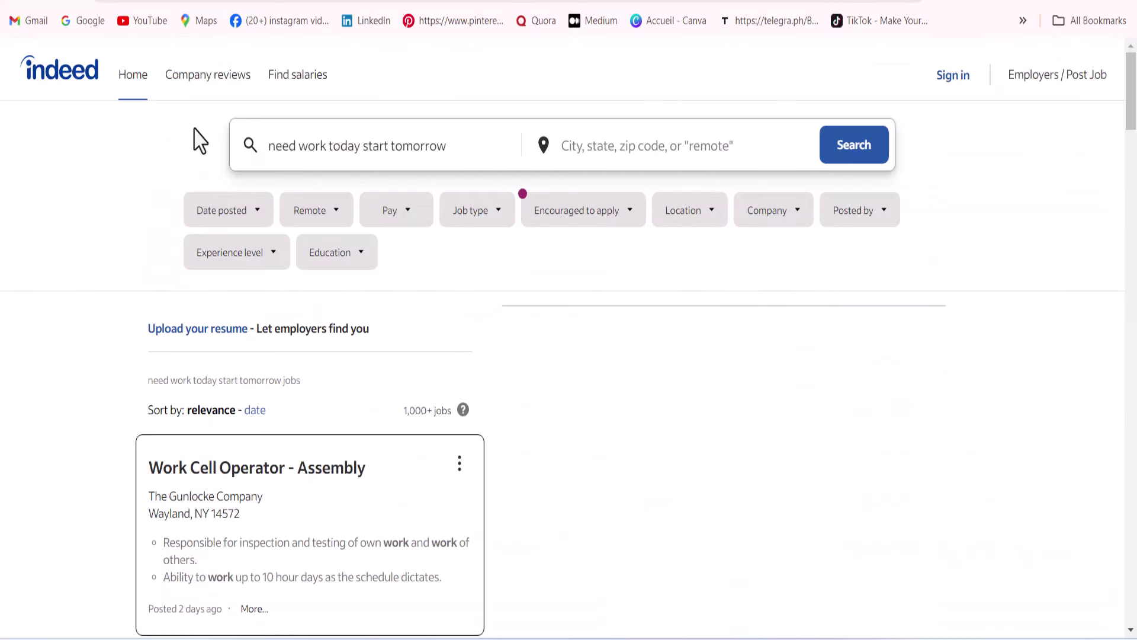
pyautogui.scroll(-5, 598, 297)
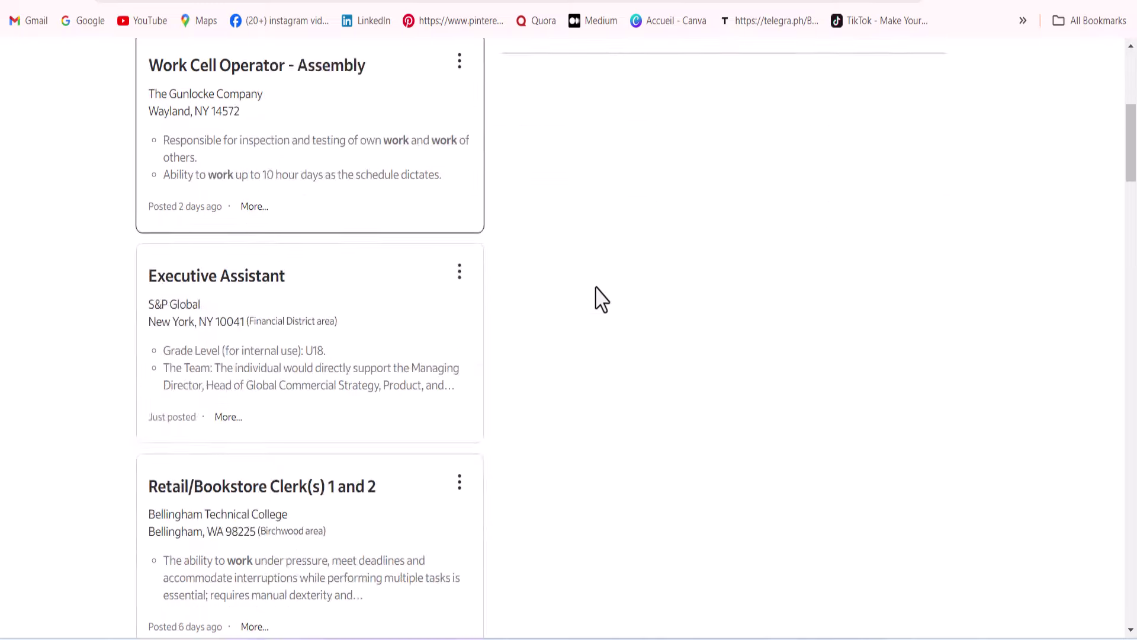
pyautogui.scroll(5, 681, 296)
pyautogui.scroll(-10, 467, 269)
pyautogui.scroll(10, 470, 269)
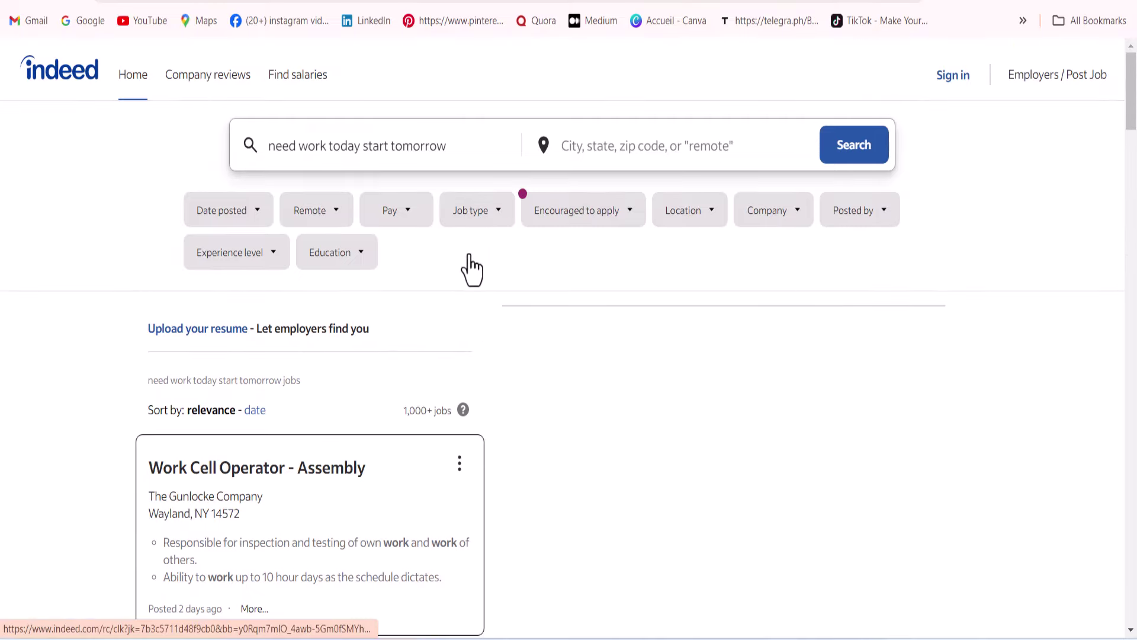
pyautogui.scroll(-6, 468, 262)
pyautogui.scroll(6, 444, 148)
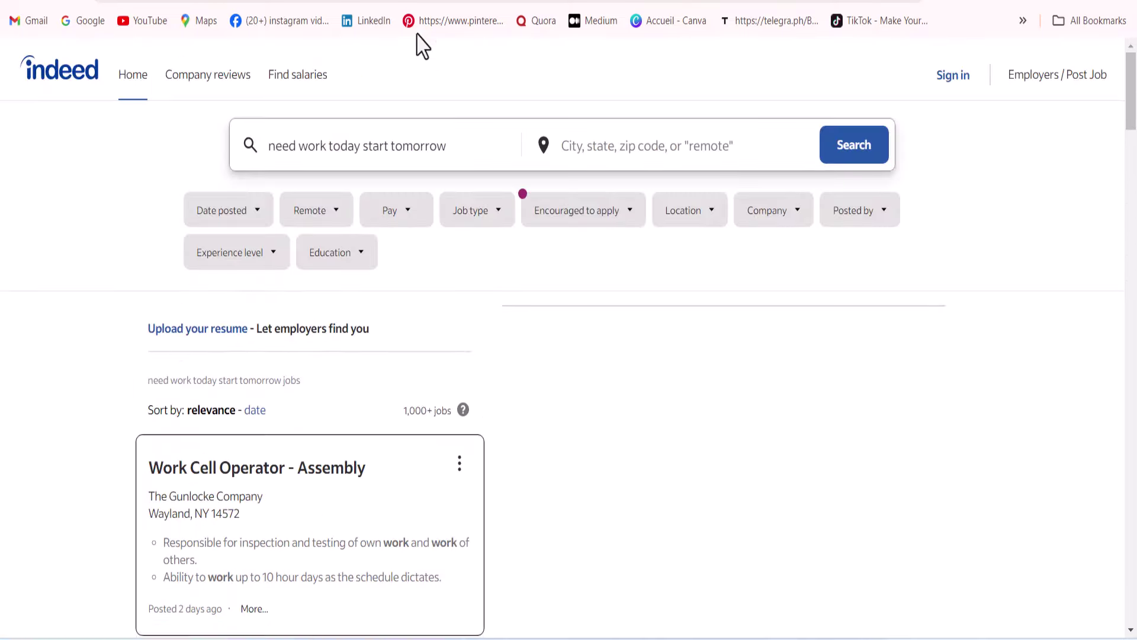
pyautogui.rightClick(471, 6)
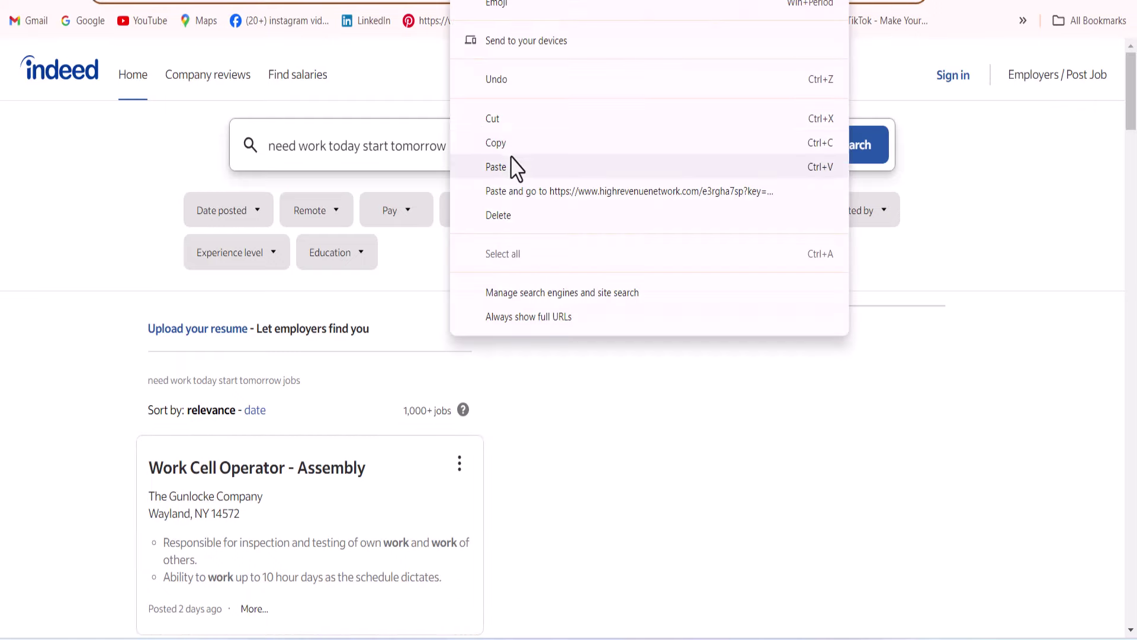
pyautogui.click(513, 168)
pyautogui.scroll(-6, 236, 287)
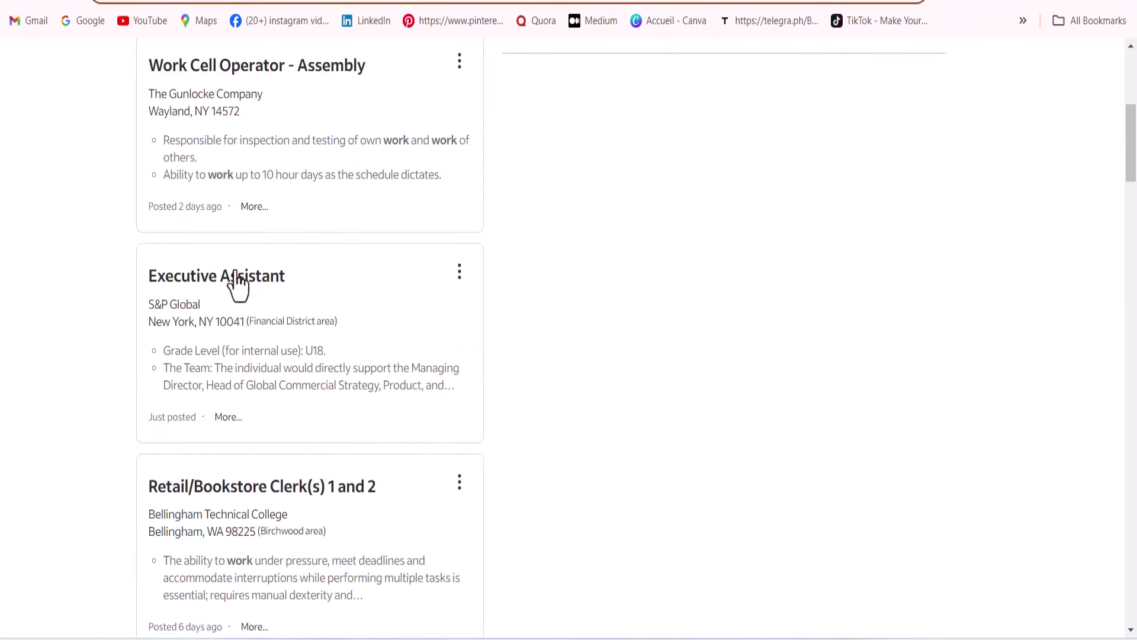
pyautogui.scroll(-10, 264, 243)
pyautogui.scroll(-12, 264, 244)
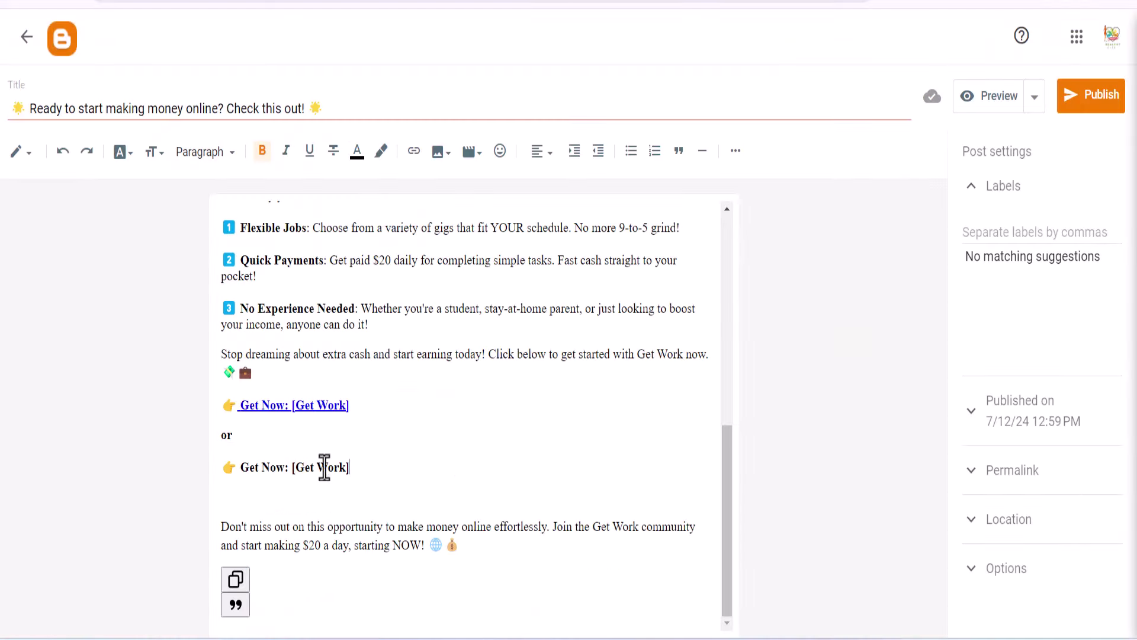
# - In the Blogger post, link the second "Get Now: [Get Work]" text to the copied Indeed address, opening in a new window, and select the first link
pyautogui.moveTo(350, 467); pyautogui.dragTo(240, 466)
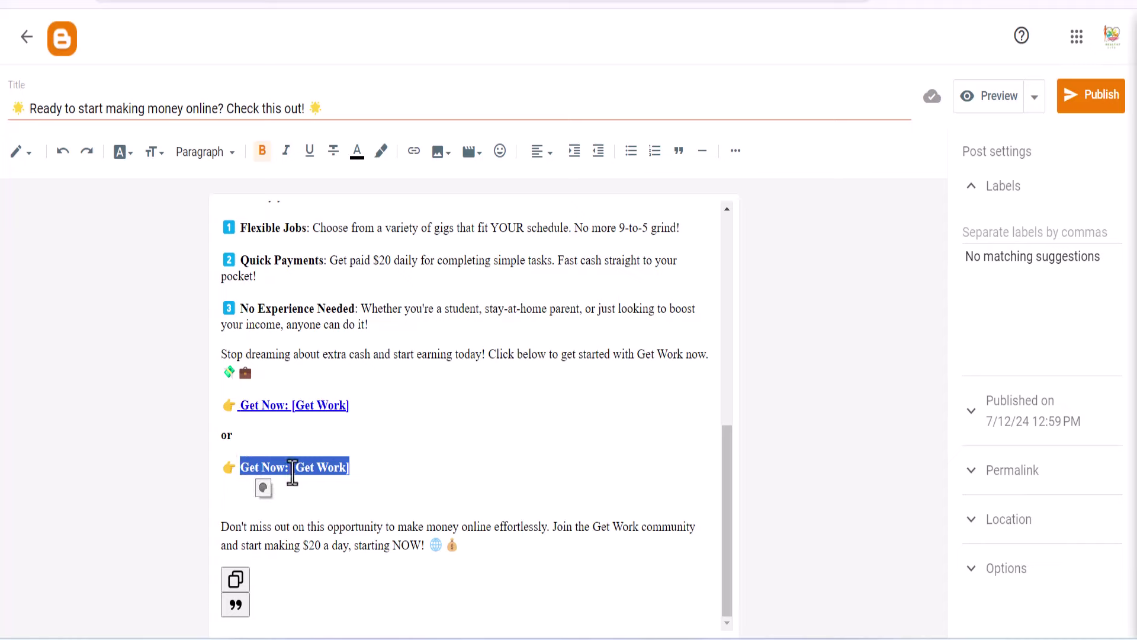
pyautogui.click(415, 152)
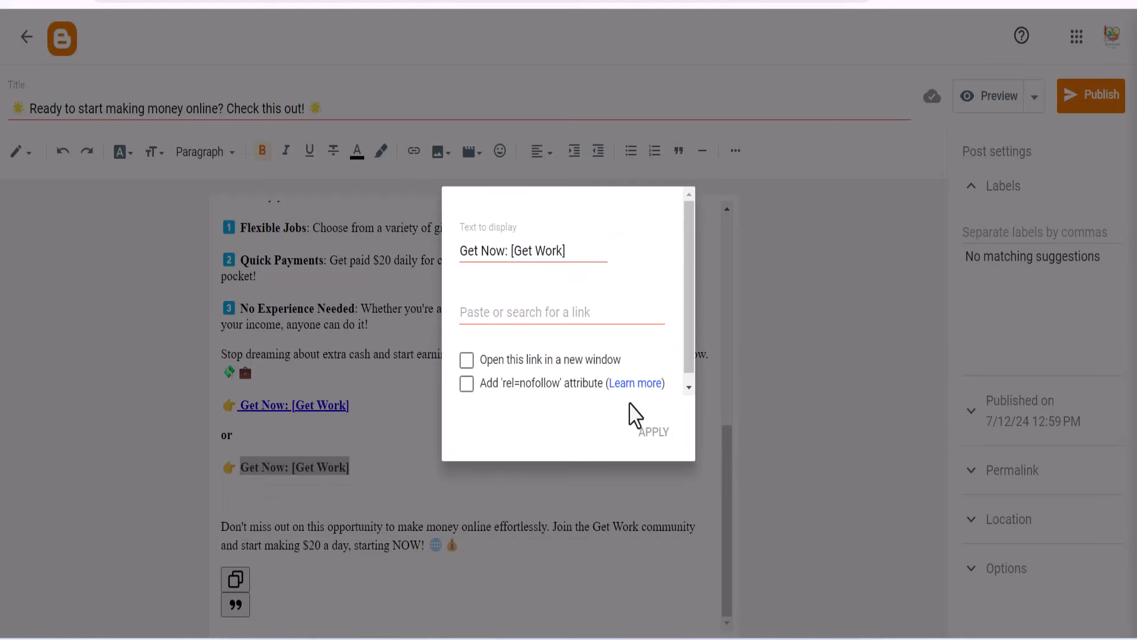
pyautogui.click(508, 488)
pyautogui.click(414, 152)
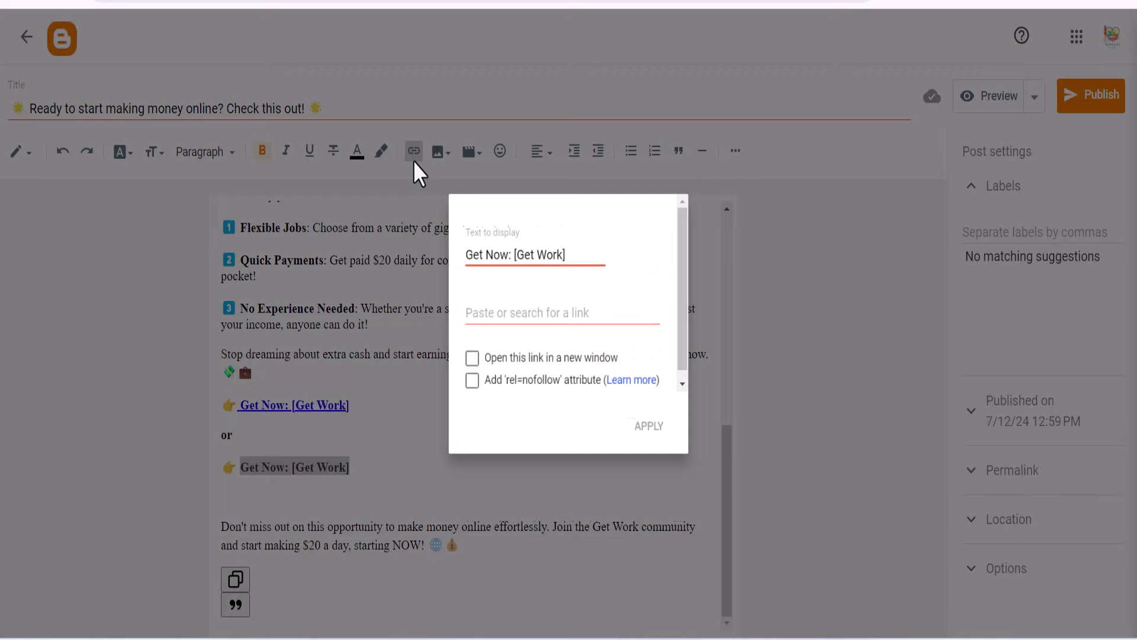
pyautogui.click(504, 314)
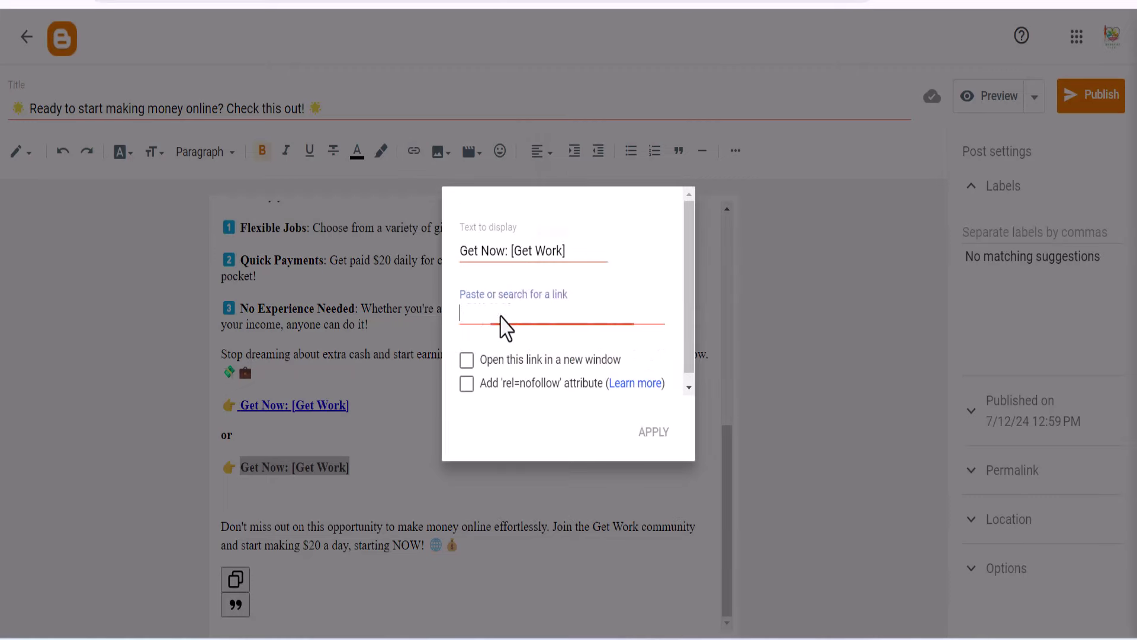
pyautogui.rightClick(507, 311)
pyautogui.click(553, 157)
pyautogui.click(505, 363)
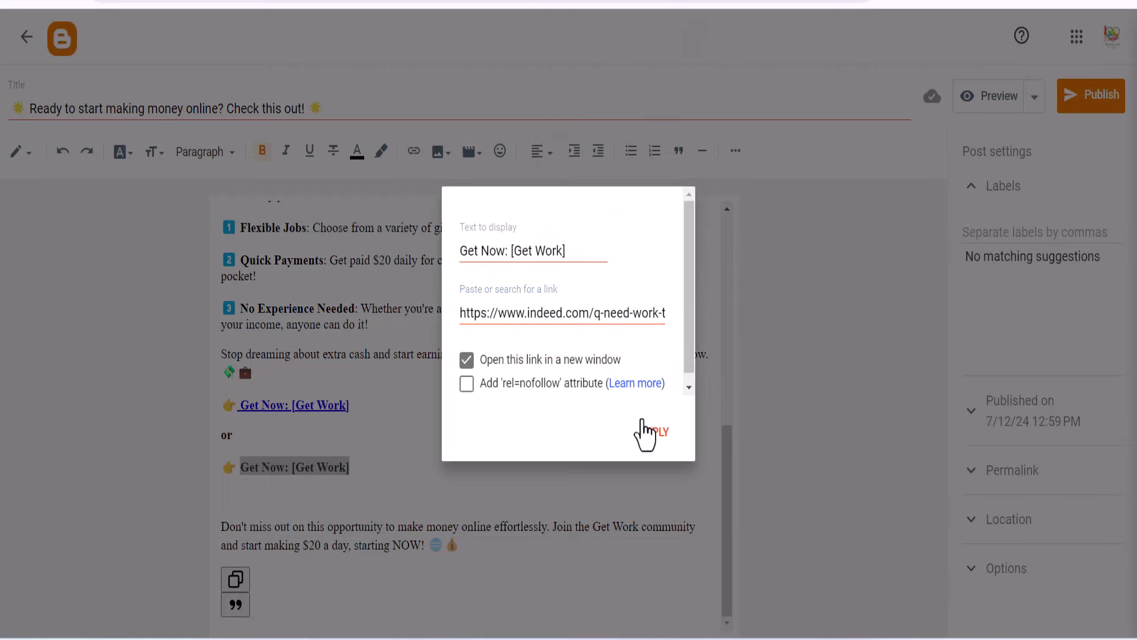
pyautogui.click(653, 431)
pyautogui.moveTo(408, 414); pyautogui.dragTo(247, 406)
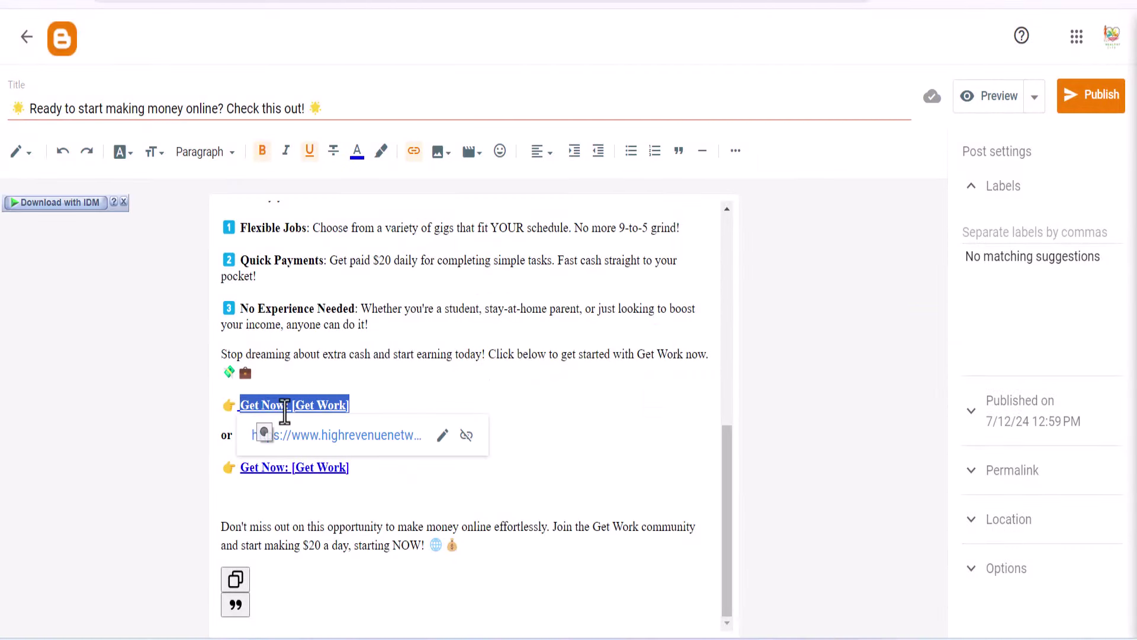
# - Publish the "Ready to start making money online? Check this out!" post to the blog and confirm the publication
pyautogui.click(519, 489)
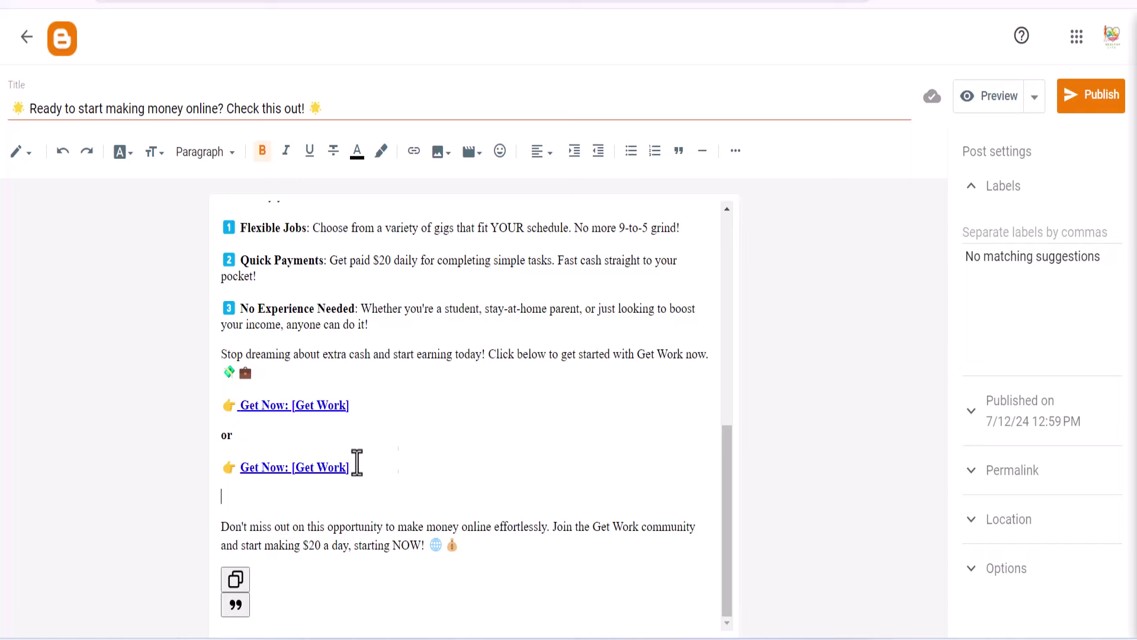
pyautogui.click(1114, 108)
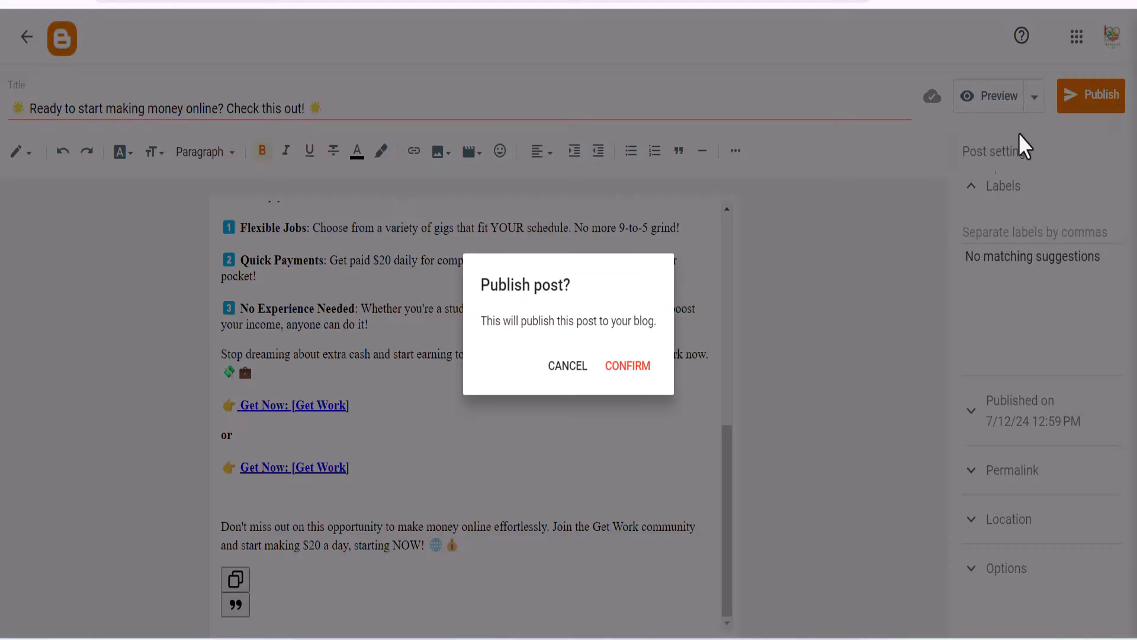
pyautogui.click(626, 368)
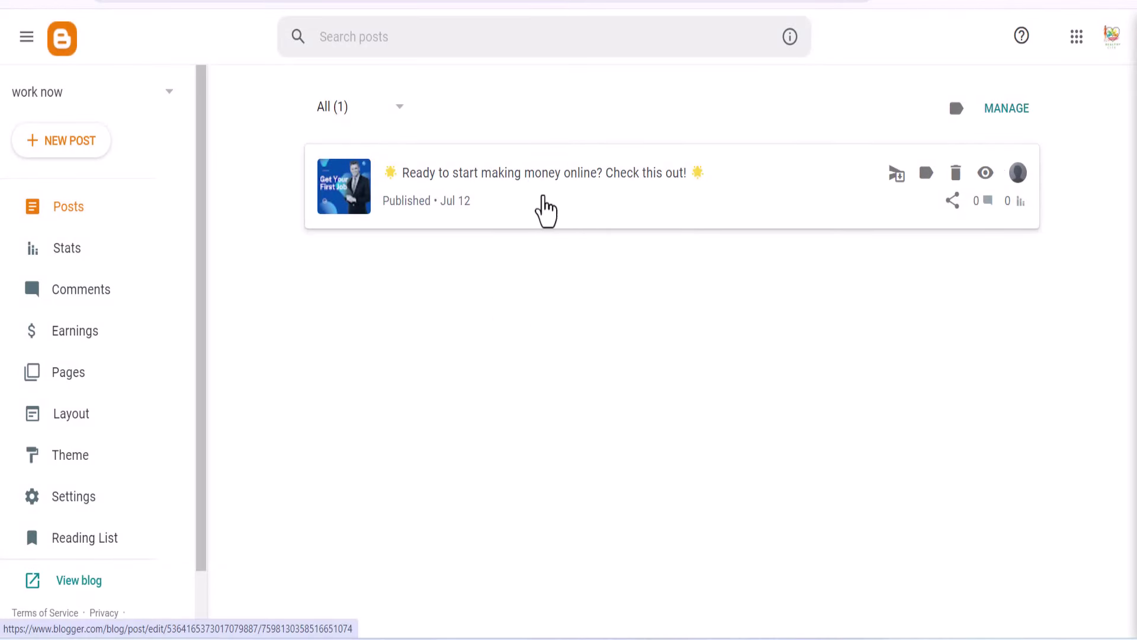
# - Open the published post on the live work now blog and look over its image, text and links
pyautogui.click(983, 173)
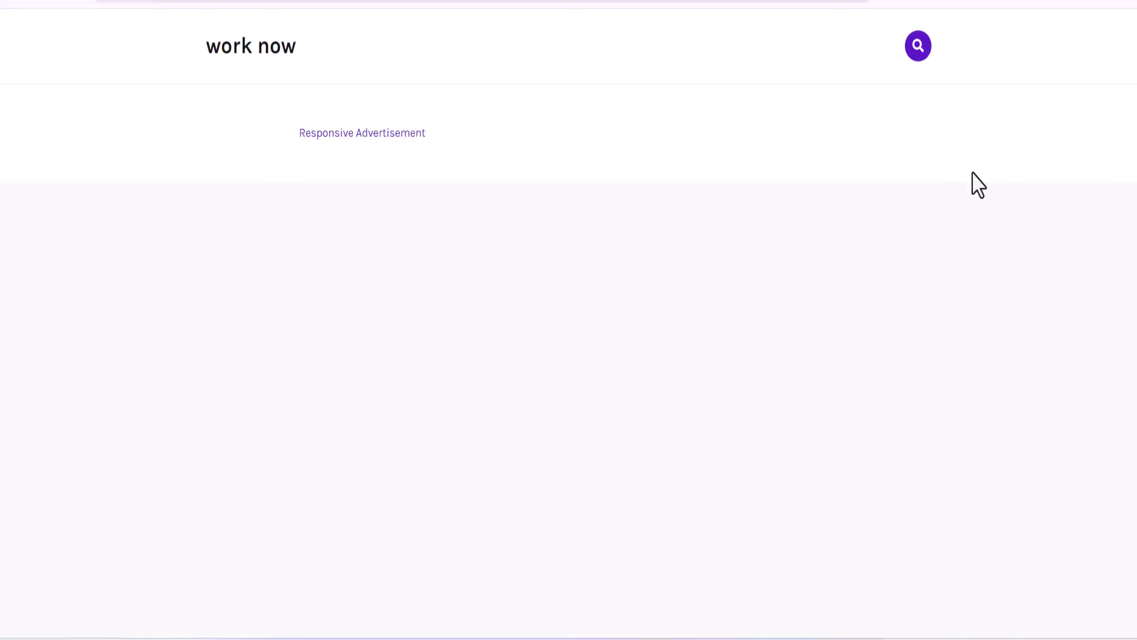
pyautogui.scroll(-20, 773, 279)
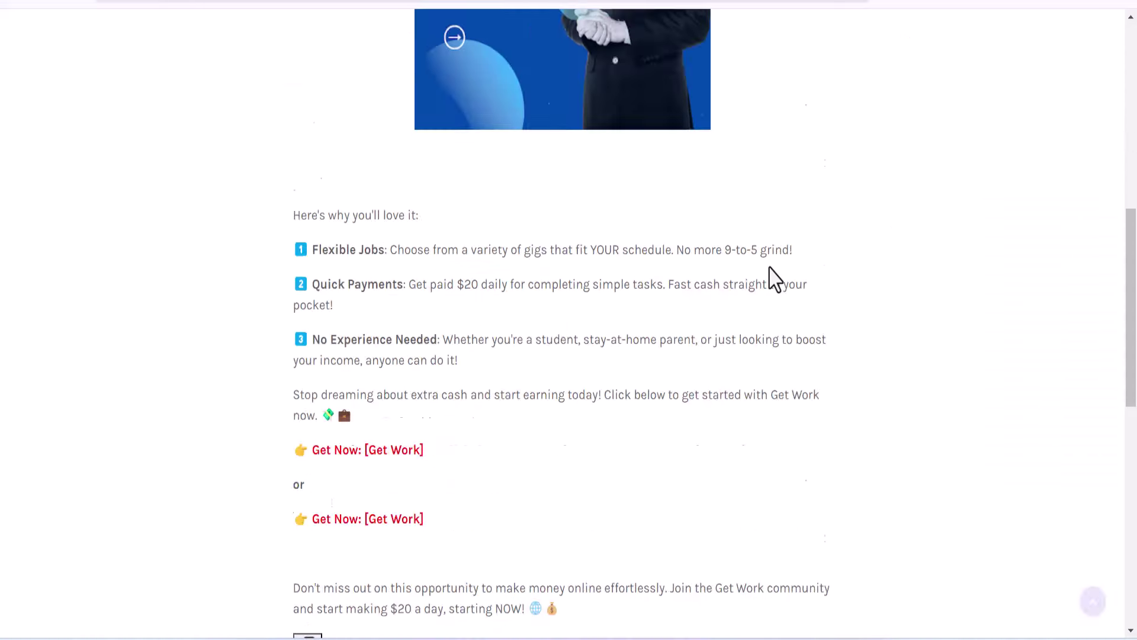
pyautogui.scroll(13, 772, 279)
pyautogui.scroll(-6, 740, 276)
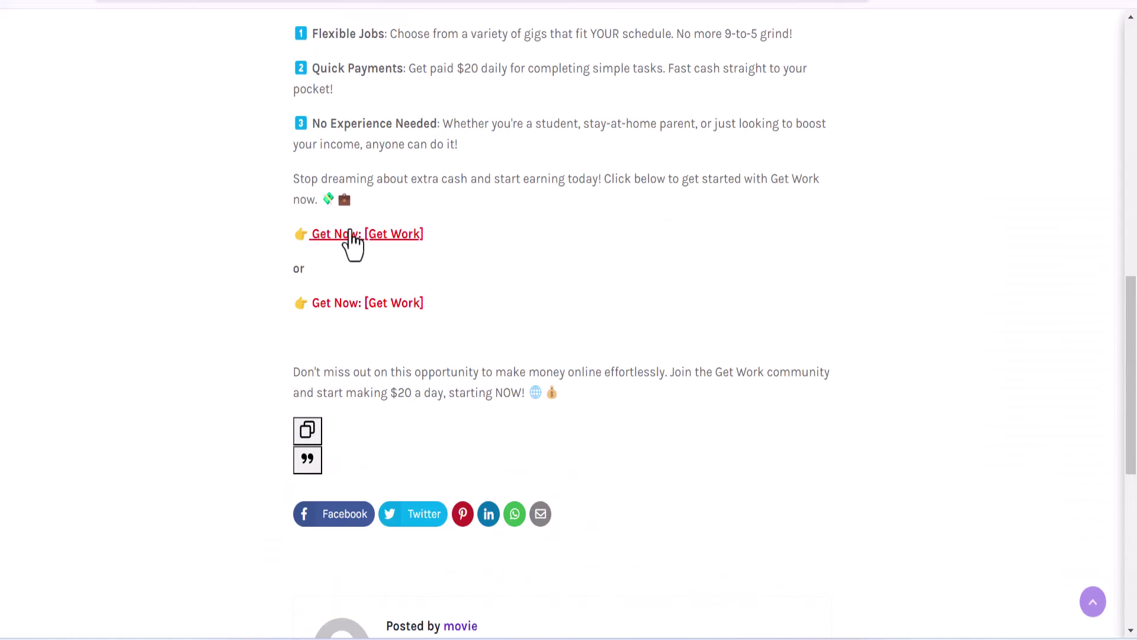
# - Test both "Get Now: [Get Work]" links on the live post, coming back to the post after each one
pyautogui.click(364, 235)
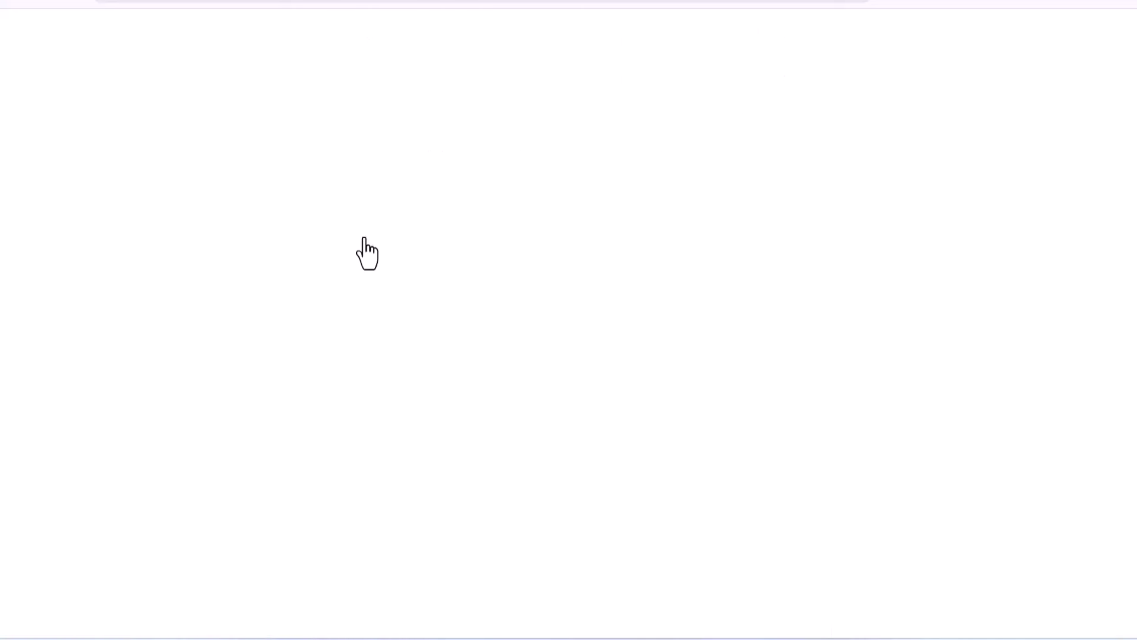
pyautogui.scroll(-1, 419, 261)
pyautogui.scroll(1, 419, 261)
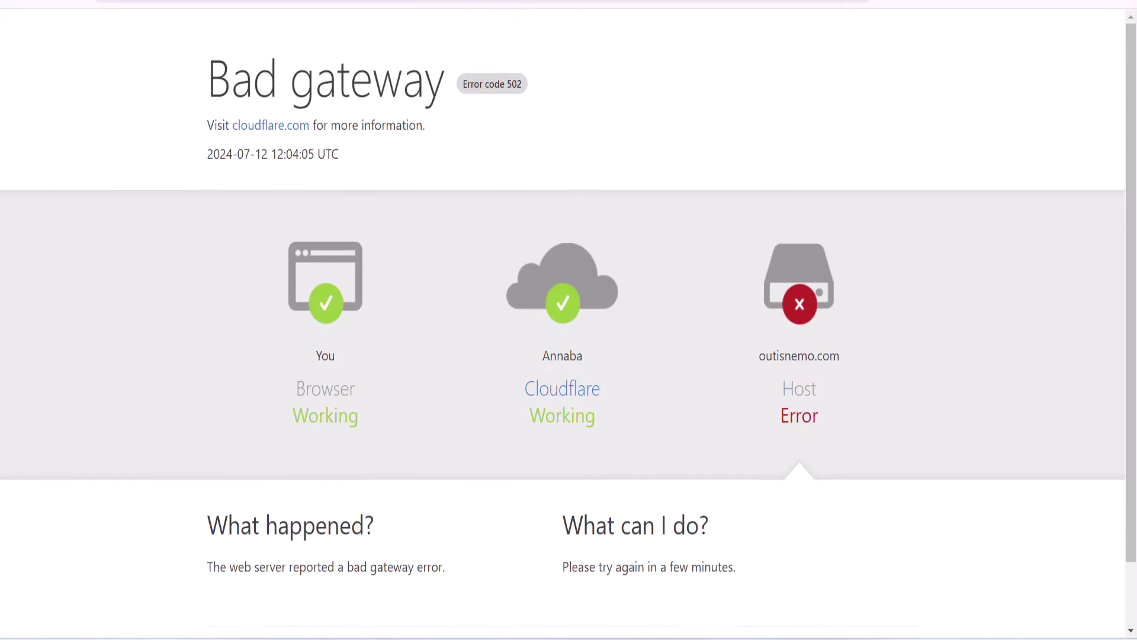
pyautogui.hotkey('alt', 'Left')
pyautogui.click(391, 307)
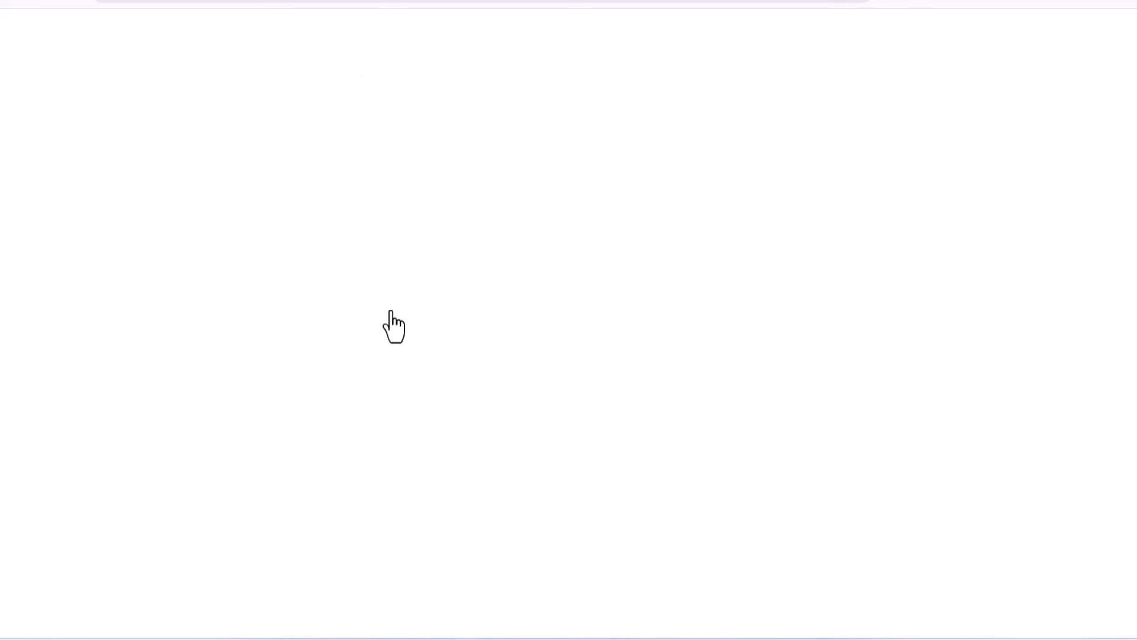
pyautogui.hotkey('alt', 'Left')
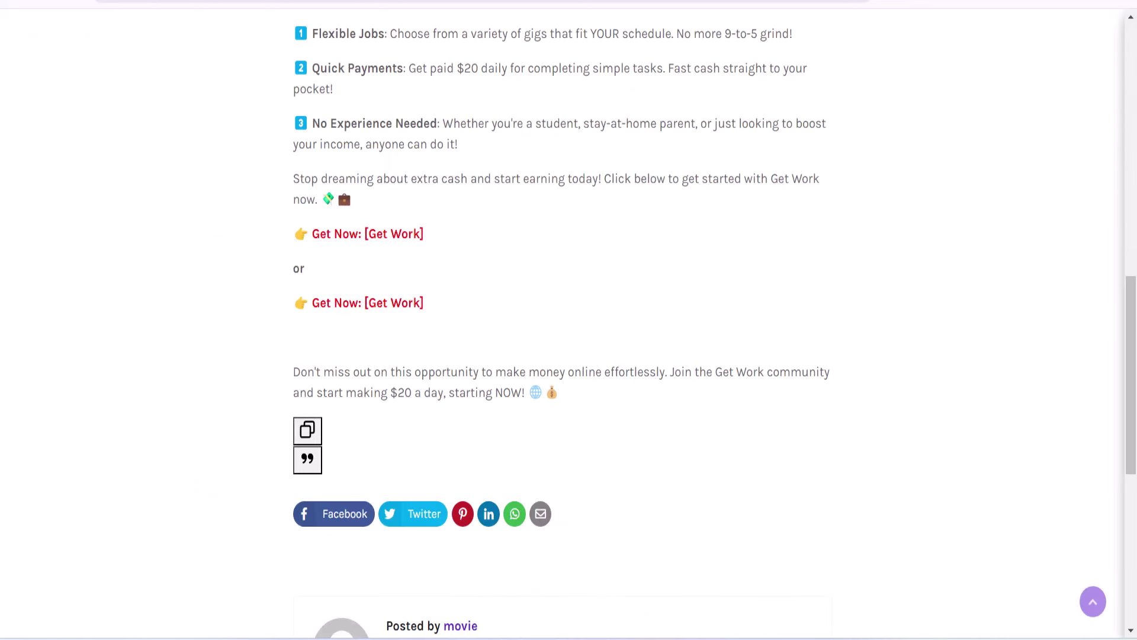
pyautogui.click(398, 238)
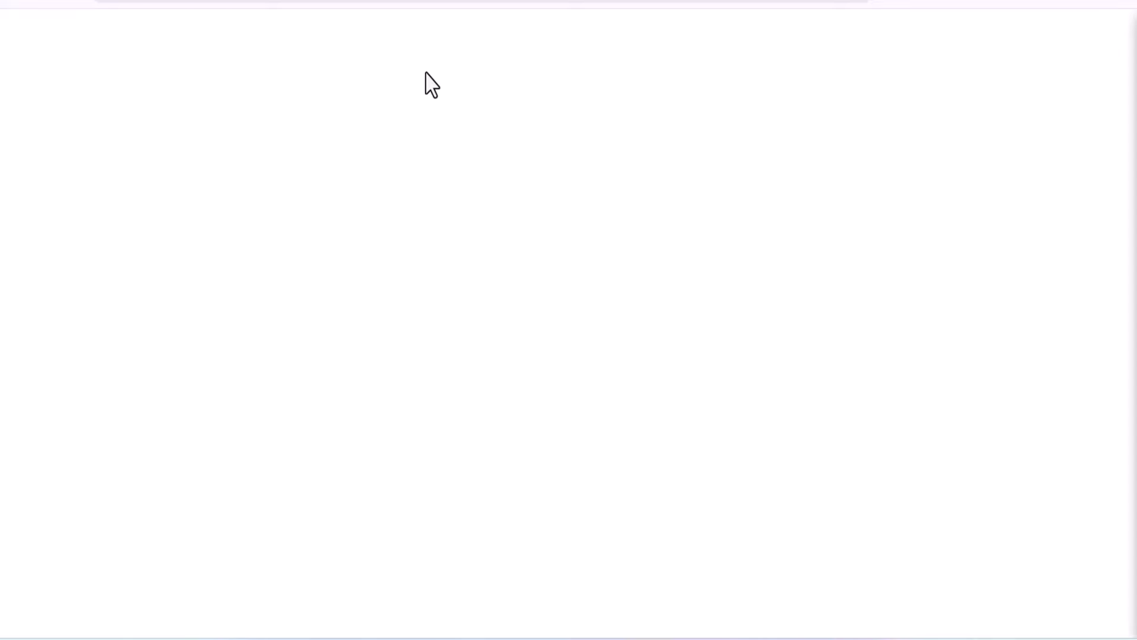
pyautogui.hotkey('alt', 'Left')
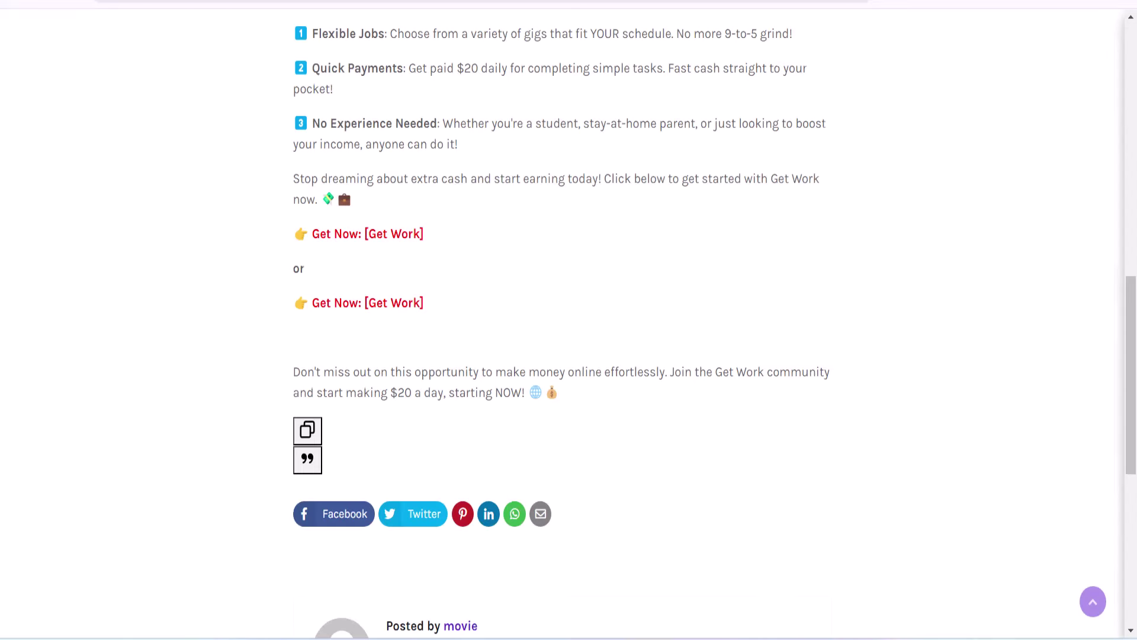
pyautogui.click(359, 231)
pyautogui.scroll(-6, 481, 296)
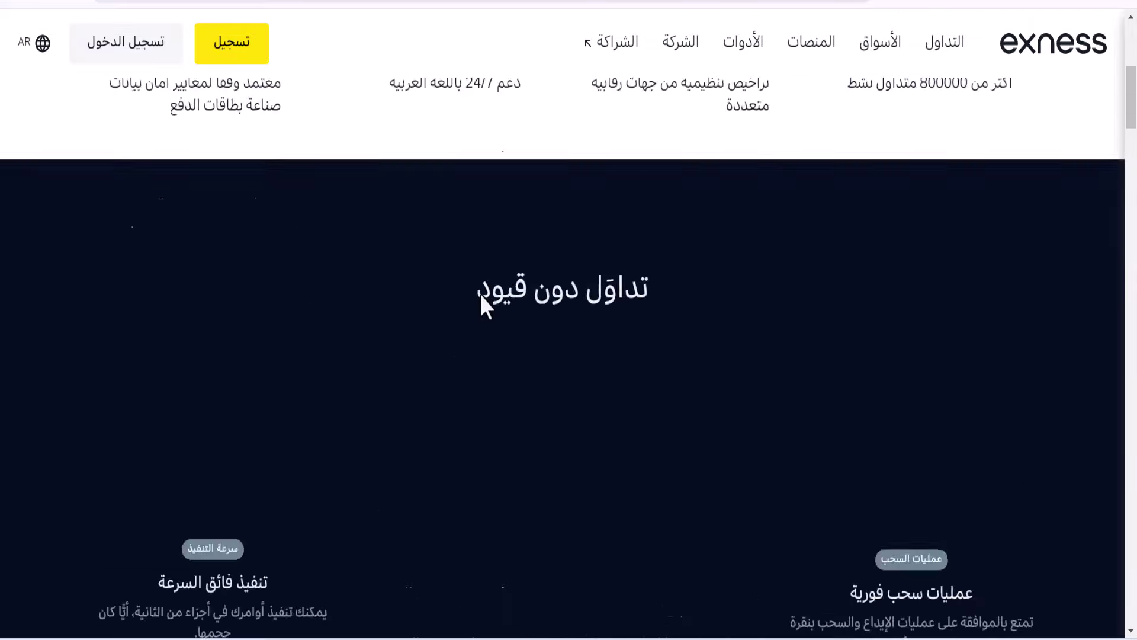
pyautogui.scroll(6, 444, 237)
pyautogui.hotkey('alt', 'Left')
pyautogui.scroll(10, 554, 311)
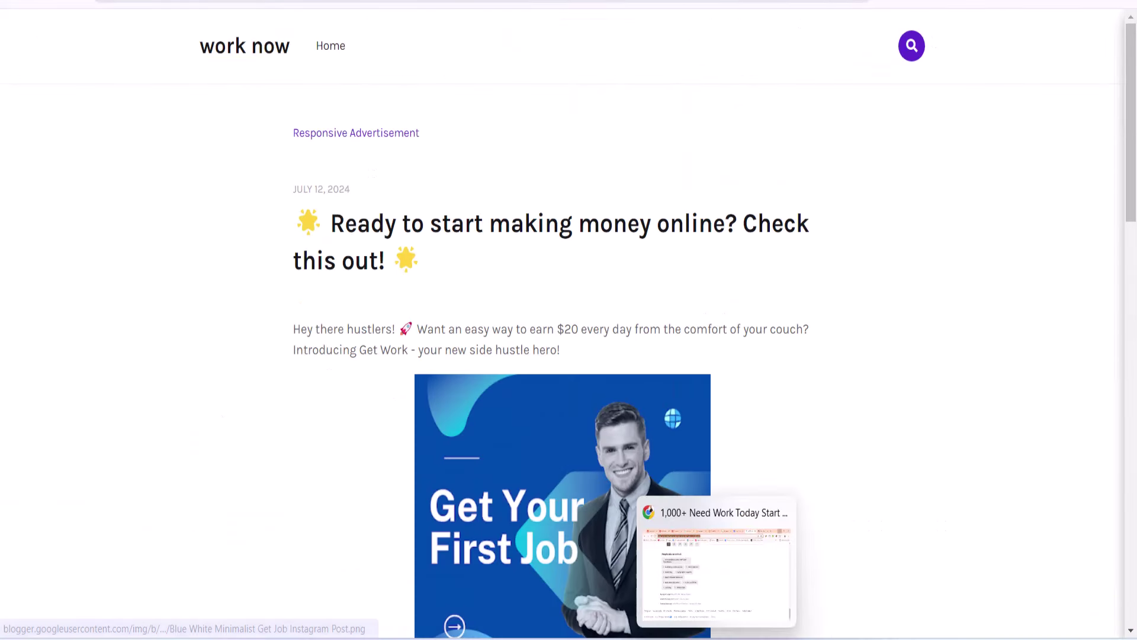
# - Switch to Adsterra and copy the Social Bar code of the 123tiktokvideo.blogspot.com website
pyautogui.click(731, 600)
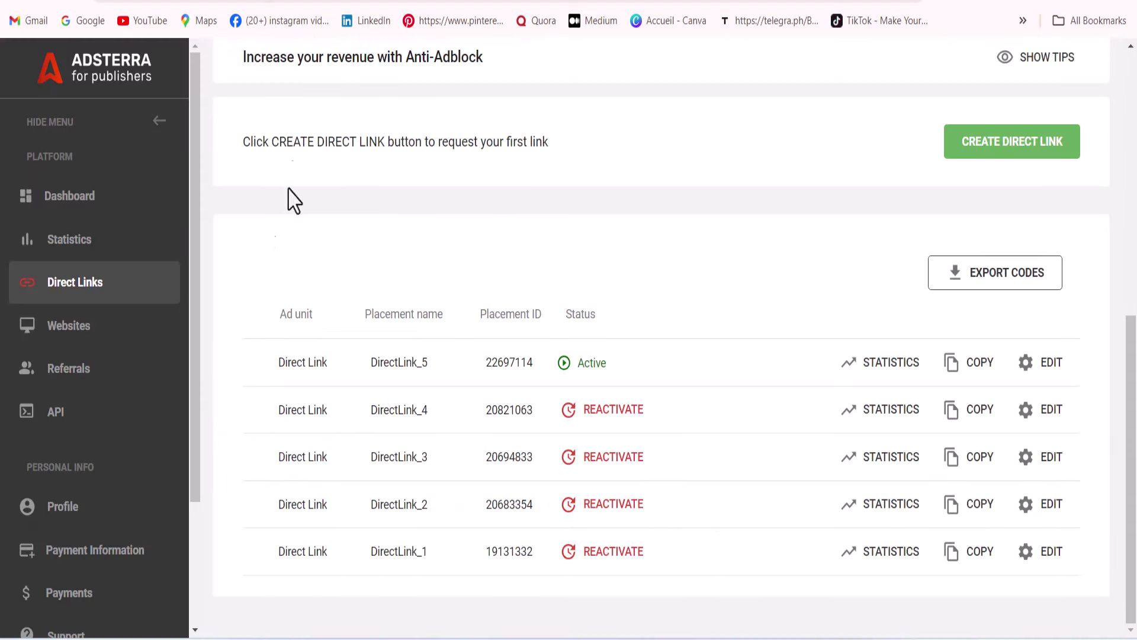
pyautogui.click(80, 326)
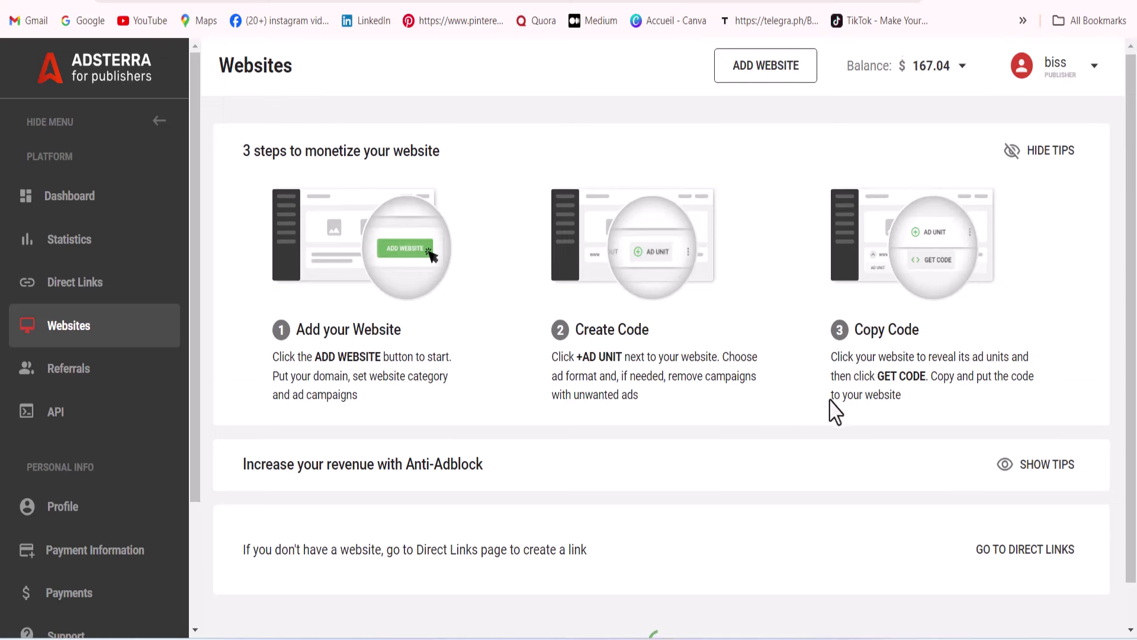
pyautogui.scroll(-1, 830, 411)
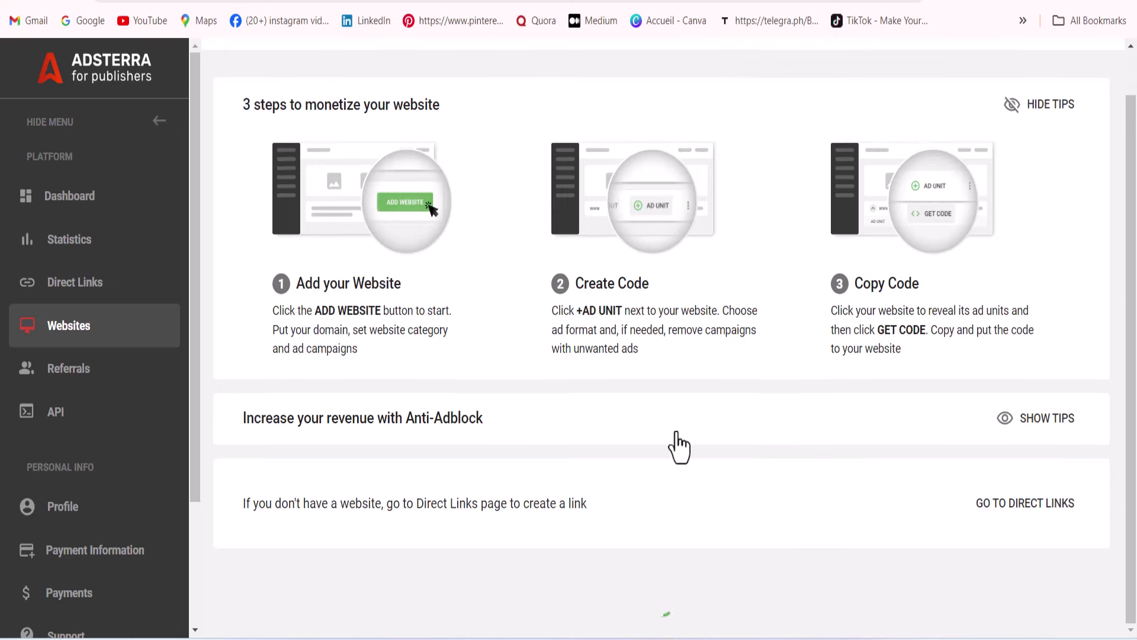
pyautogui.scroll(-7, 744, 456)
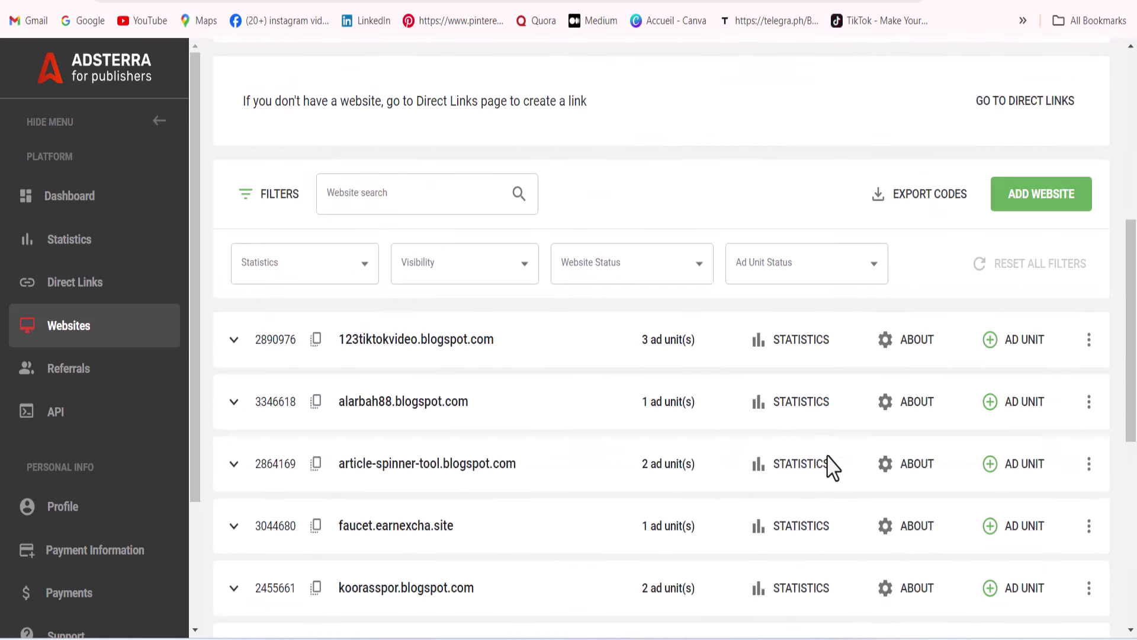
pyautogui.click(232, 342)
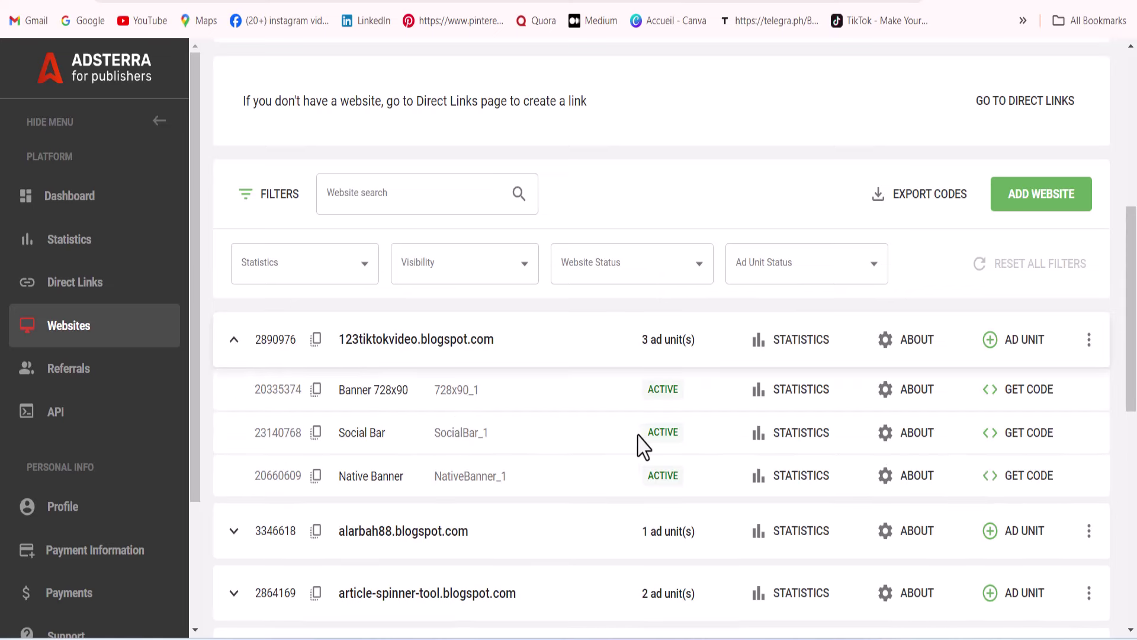
pyautogui.click(1023, 442)
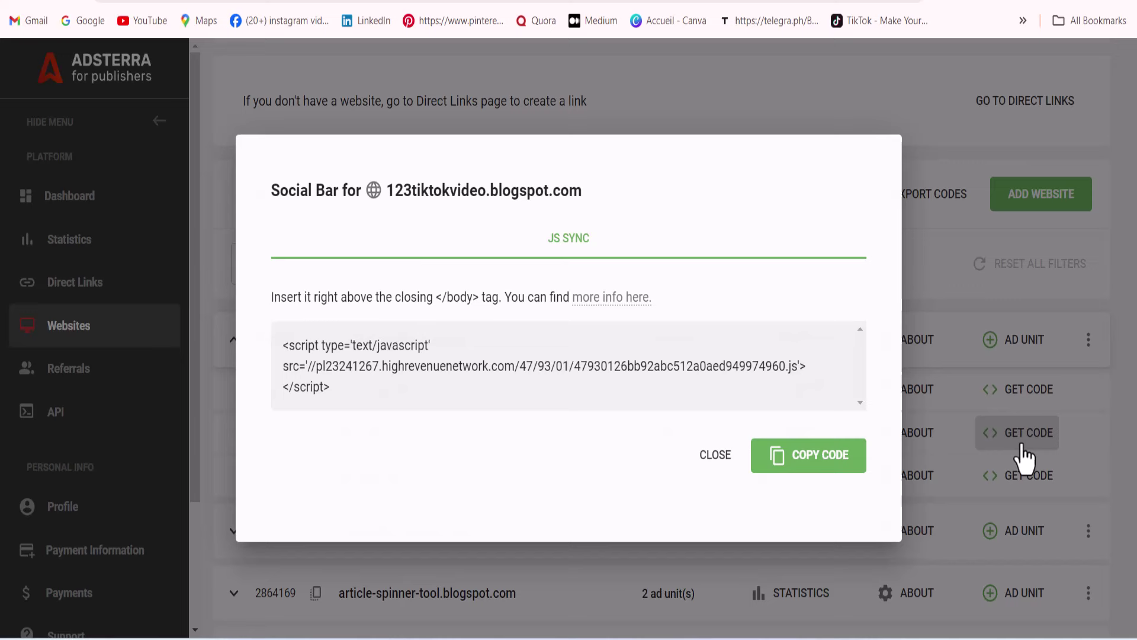
pyautogui.click(804, 457)
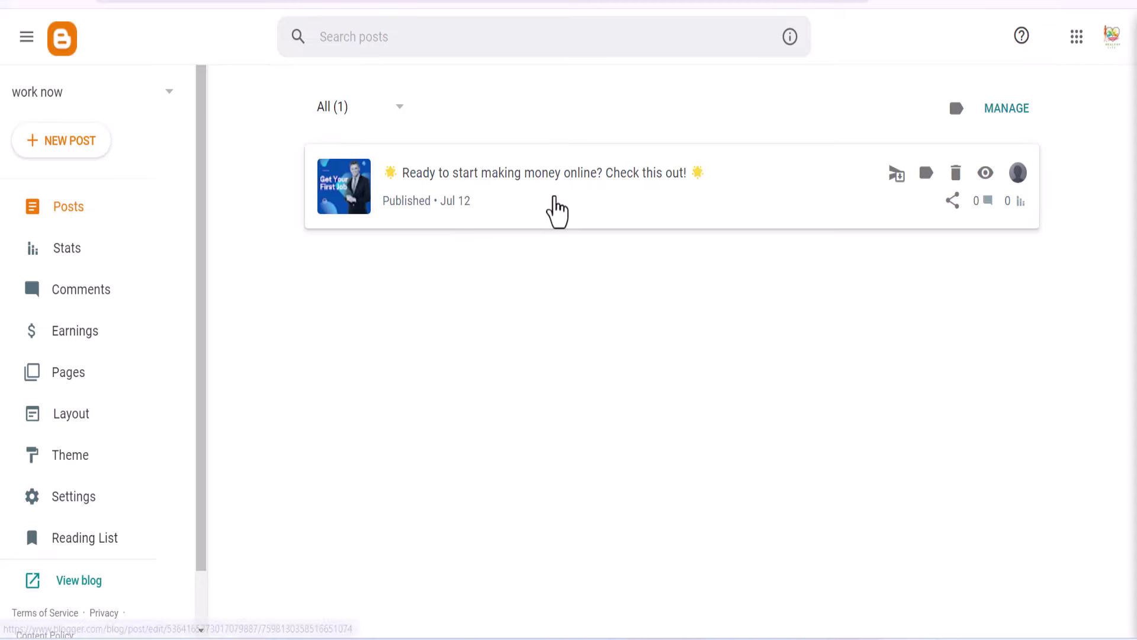
# - Return to Blogger, open the published post for editing and switch it to HTML view at the end of the code
pyautogui.click(555, 200)
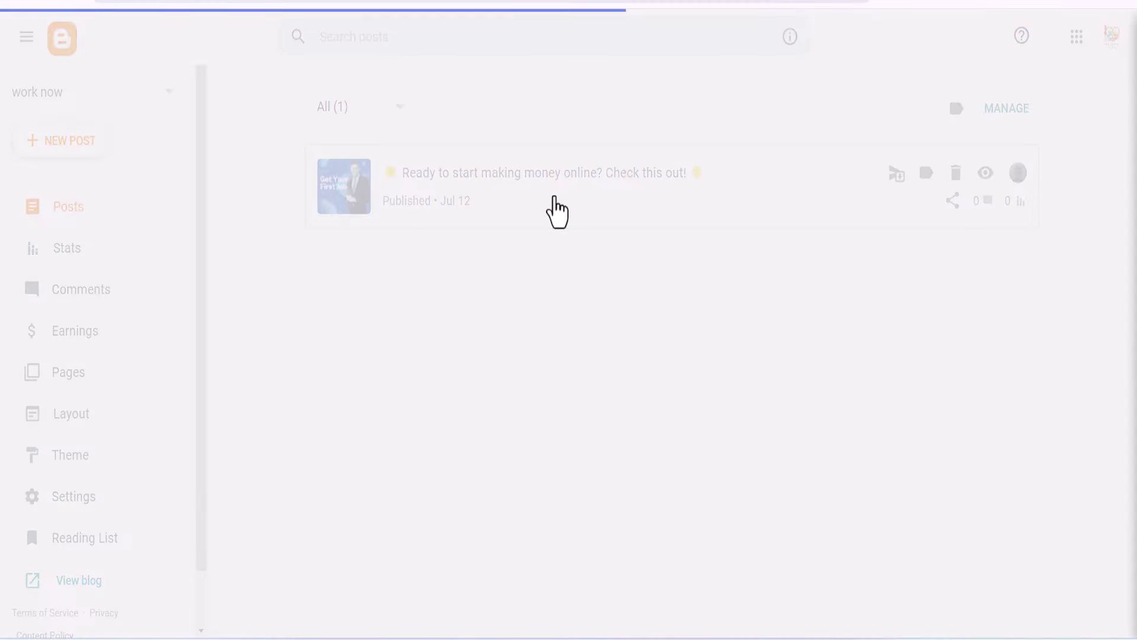
pyautogui.scroll(-10, 544, 334)
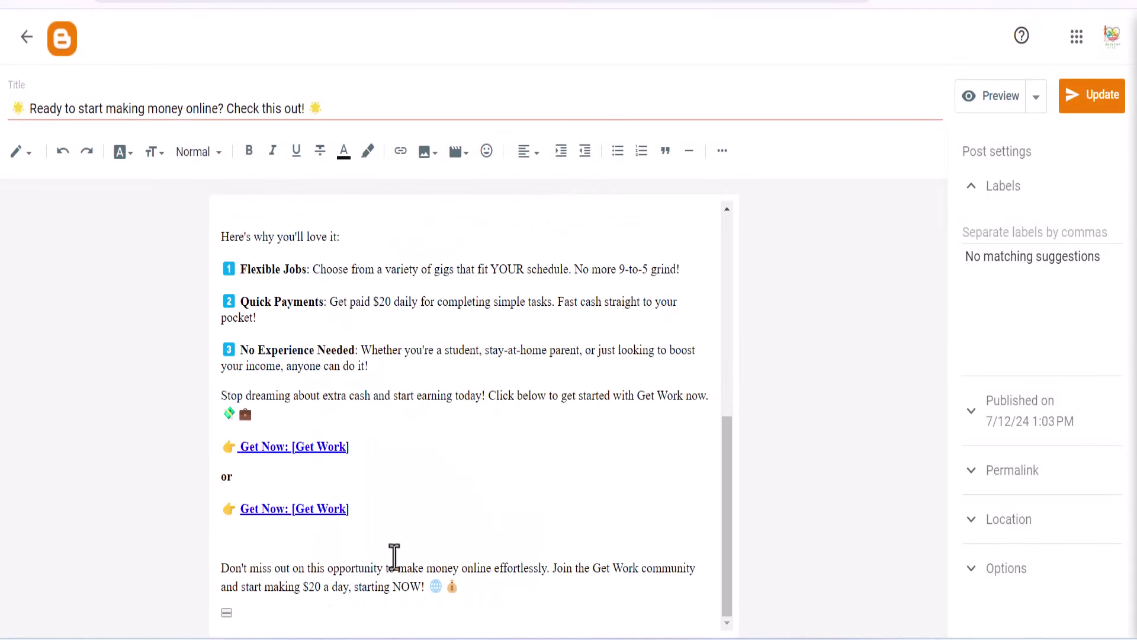
pyautogui.click(21, 153)
pyautogui.click(62, 121)
pyautogui.scroll(-1, 186, 314)
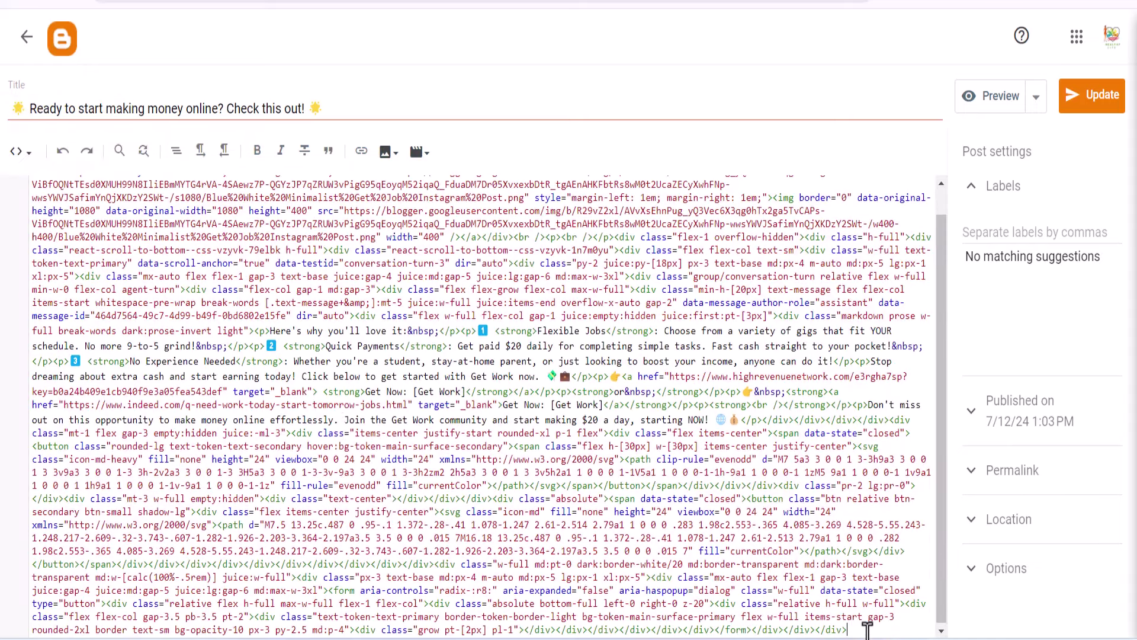
# - Add 14 blank lines after the post's HTML and paste the copied Social Bar script among them
pyautogui.press('Return')
pyautogui.press('Return')
pyautogui.press('Return')
pyautogui.press('Return')
pyautogui.press('Return')
pyautogui.press('Return')
pyautogui.press('Return')
pyautogui.press('Return')
pyautogui.press('Return')
pyautogui.press('Return')
pyautogui.press('Return')
pyautogui.press('Return')
pyautogui.press('Return')
pyautogui.press('Return')
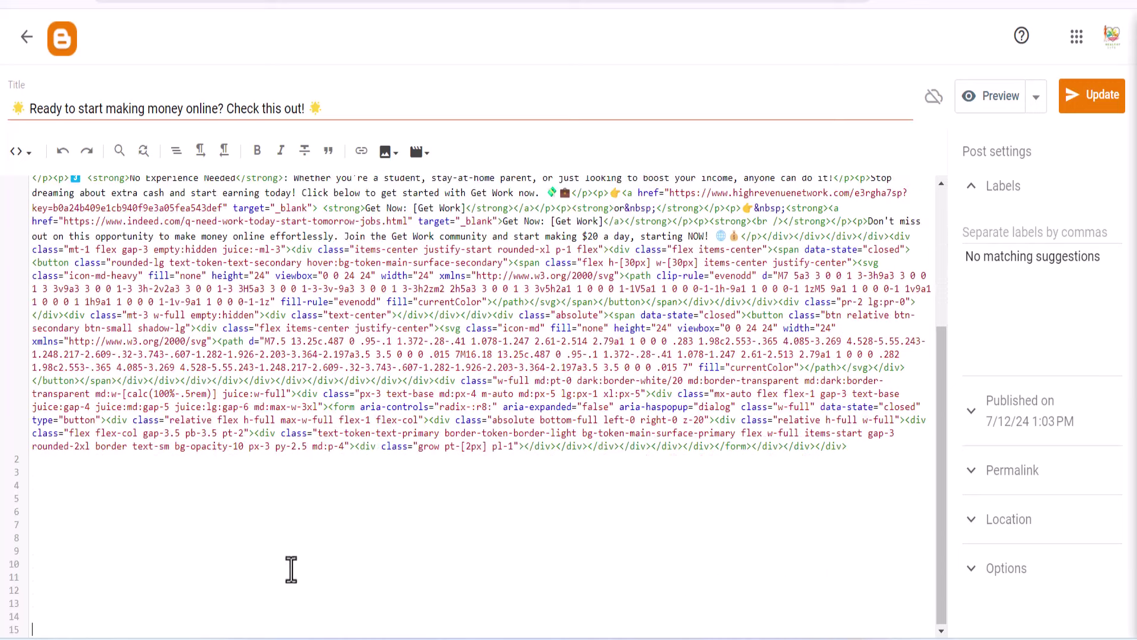
pyautogui.rightClick(128, 535)
pyautogui.click(191, 279)
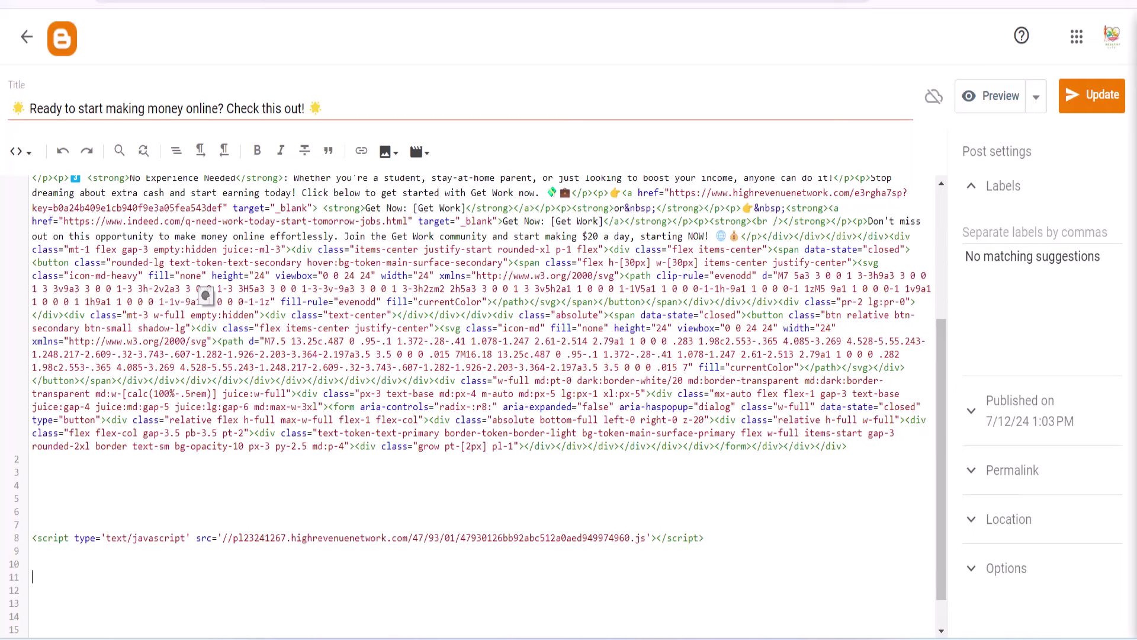
# - Switch back to Adsterra, close the Social Bar code and copy the Banner 728x90 code of 123tiktokvideo.blogspot.com
pyautogui.click(731, 584)
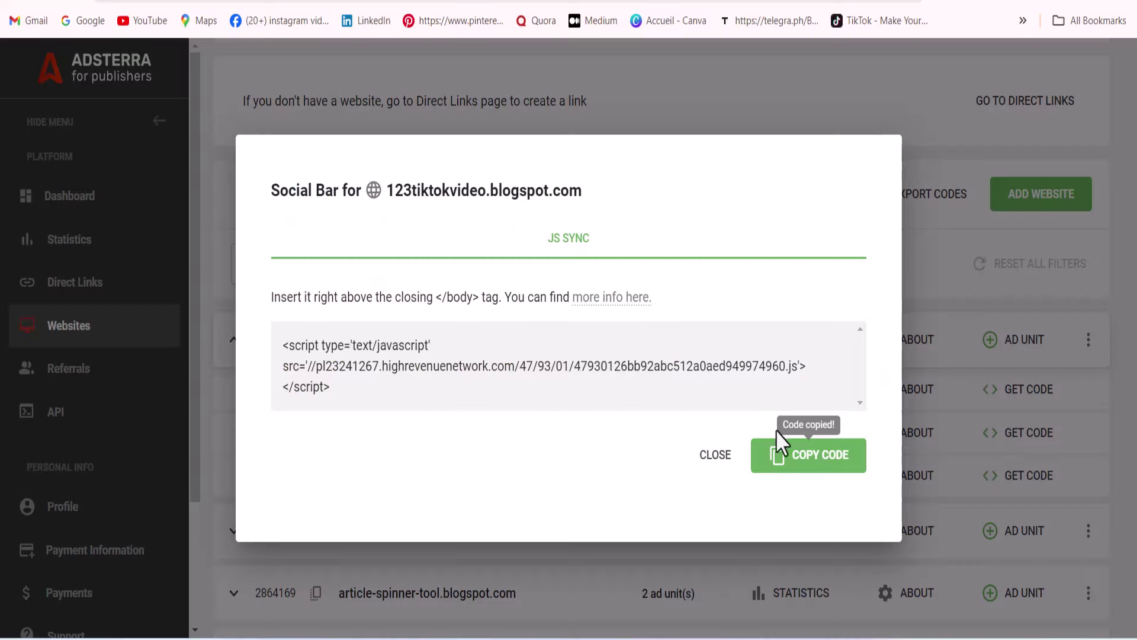
pyautogui.press('Escape')
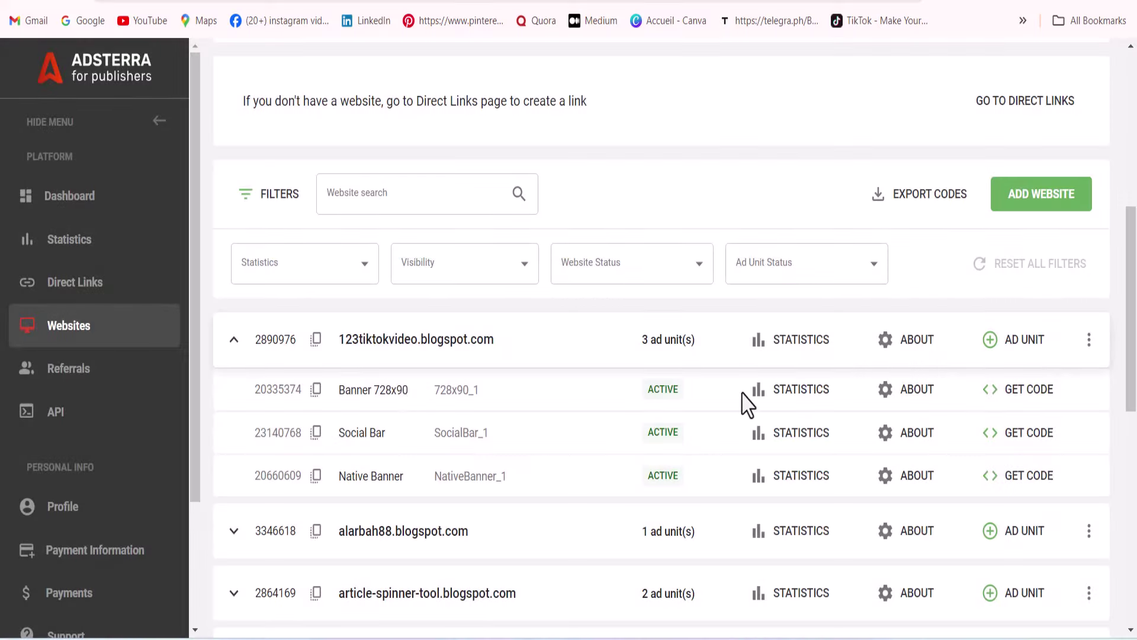
pyautogui.click(998, 395)
pyautogui.click(807, 501)
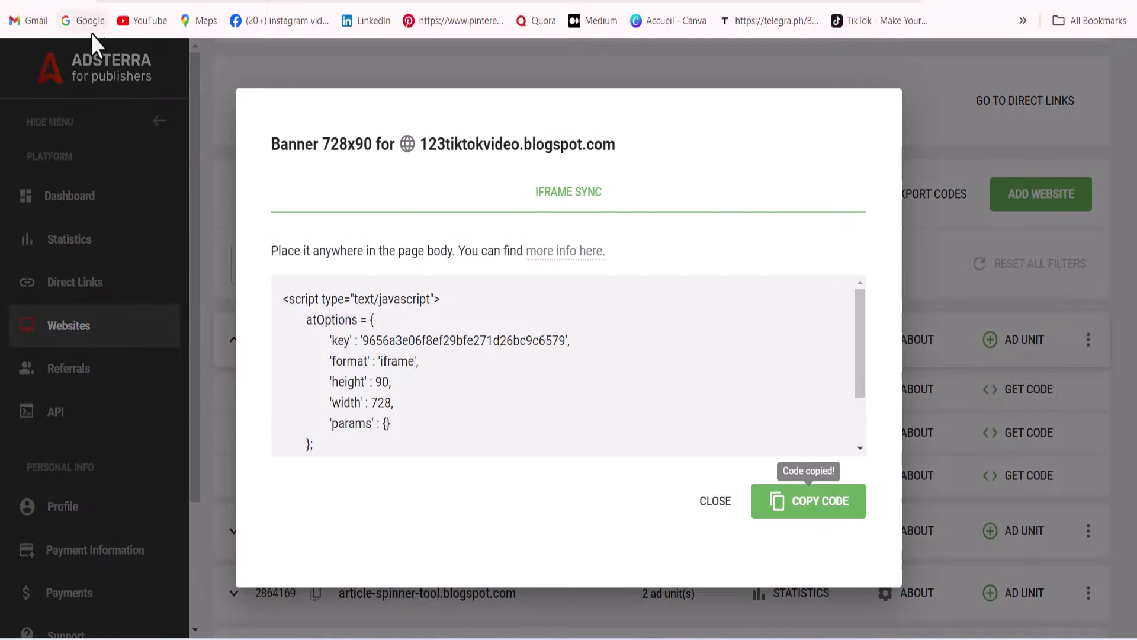
# - In the Blogger post's HTML, paste the Banner 728x90 code three times below the Social Bar script and update the post
pyautogui.click(728, 629)
pyautogui.rightClick(50, 580)
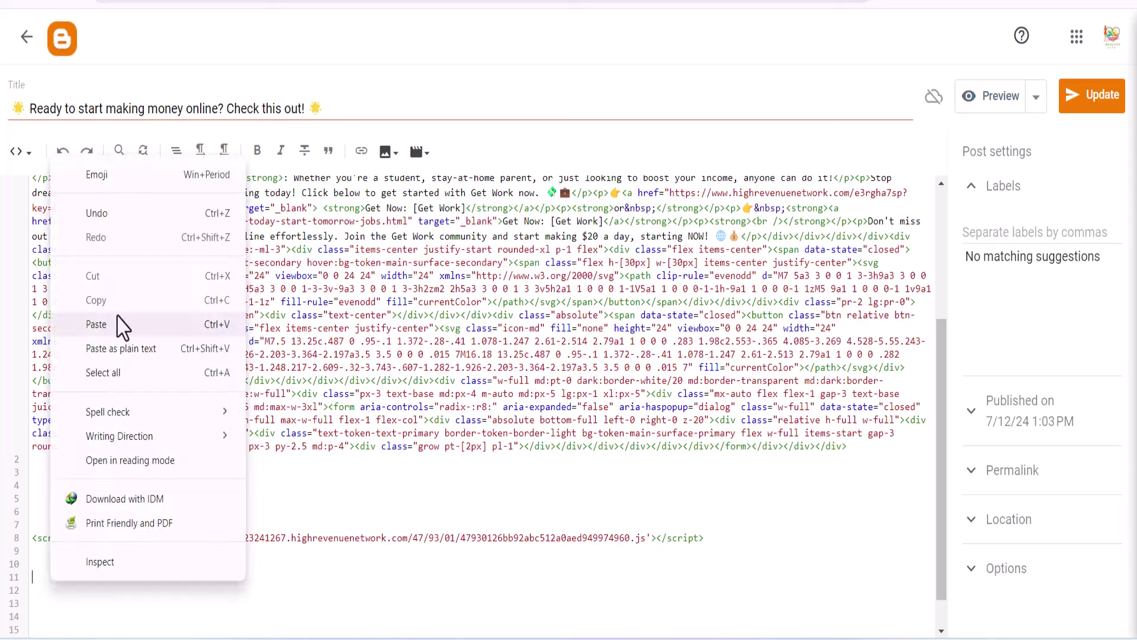
pyautogui.click(118, 323)
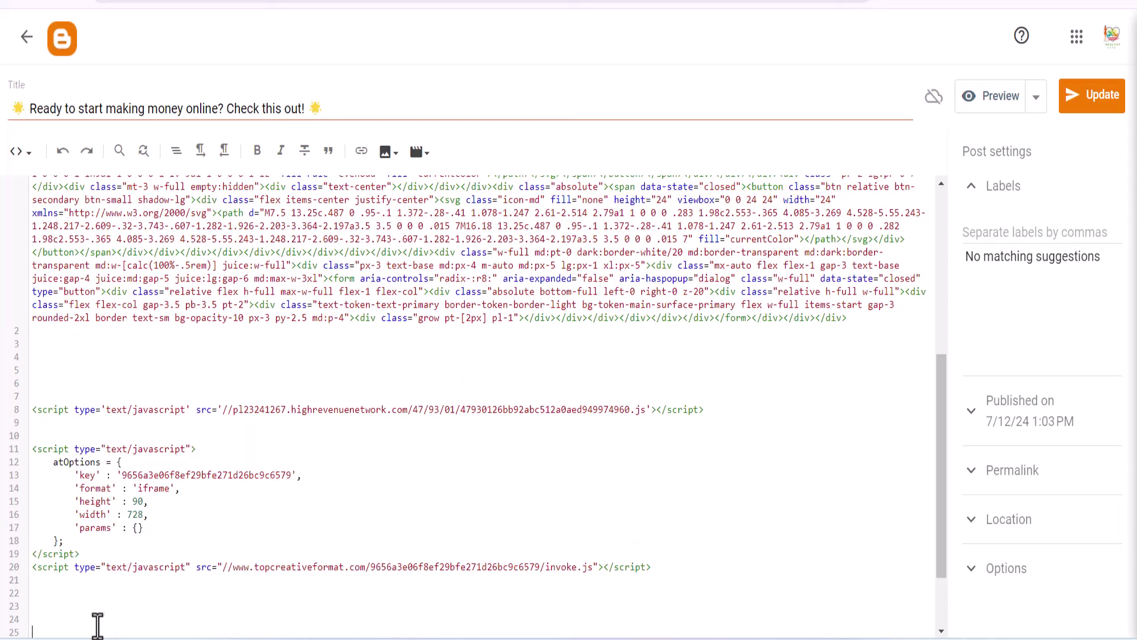
pyautogui.rightClick(166, 616)
pyautogui.click(287, 390)
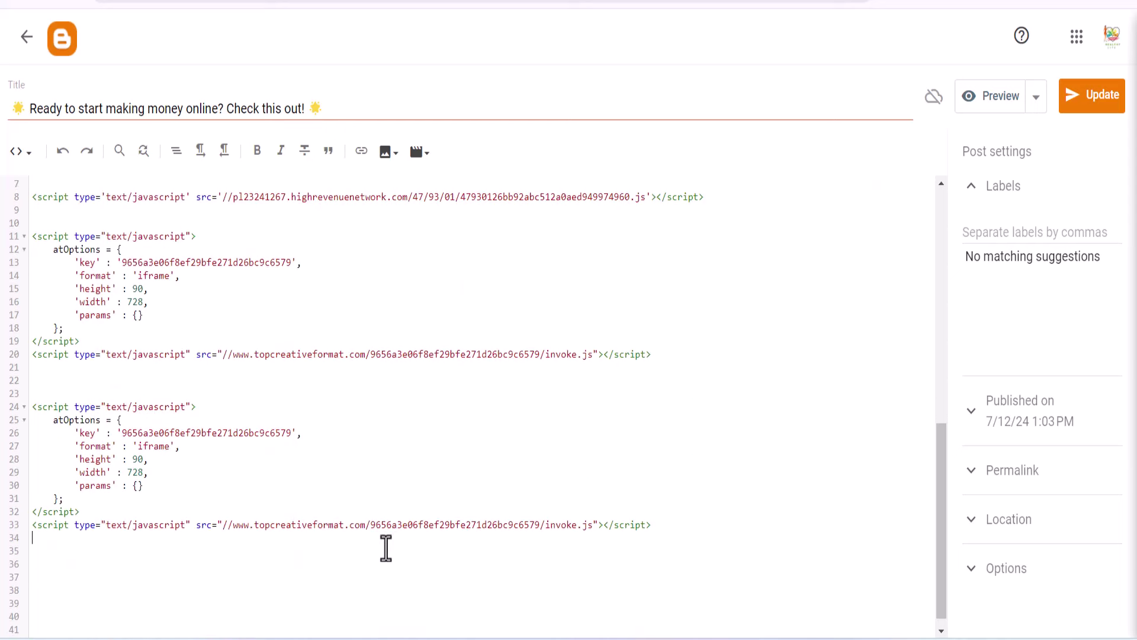
pyautogui.press('Return')
pyautogui.press('Return')
pyautogui.rightClick(258, 608)
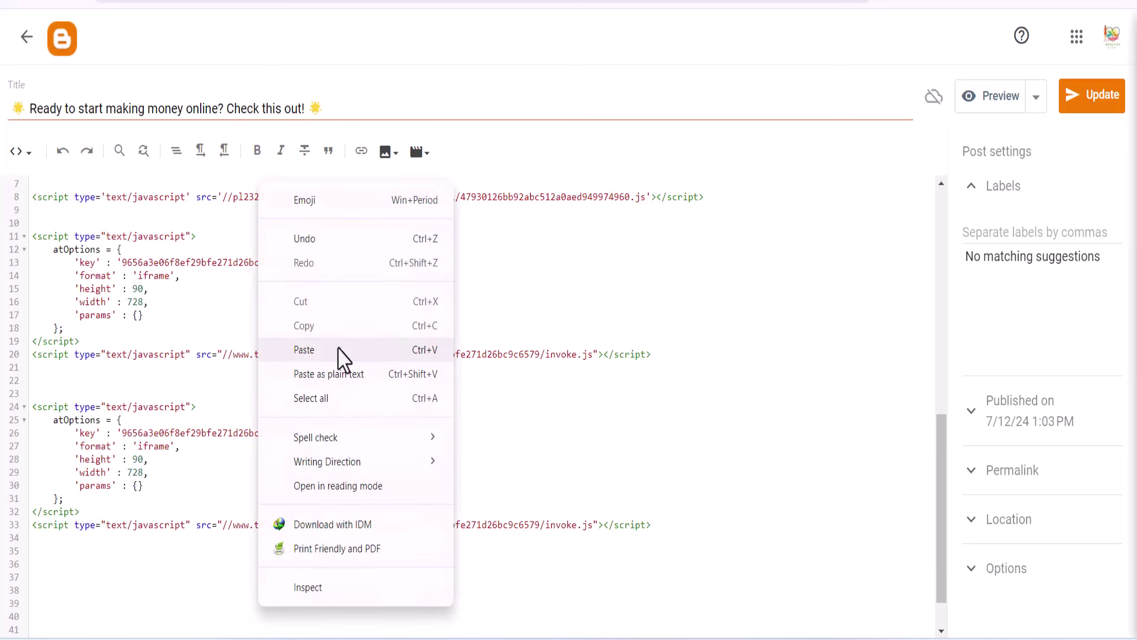
pyautogui.click(381, 352)
pyautogui.click(1088, 108)
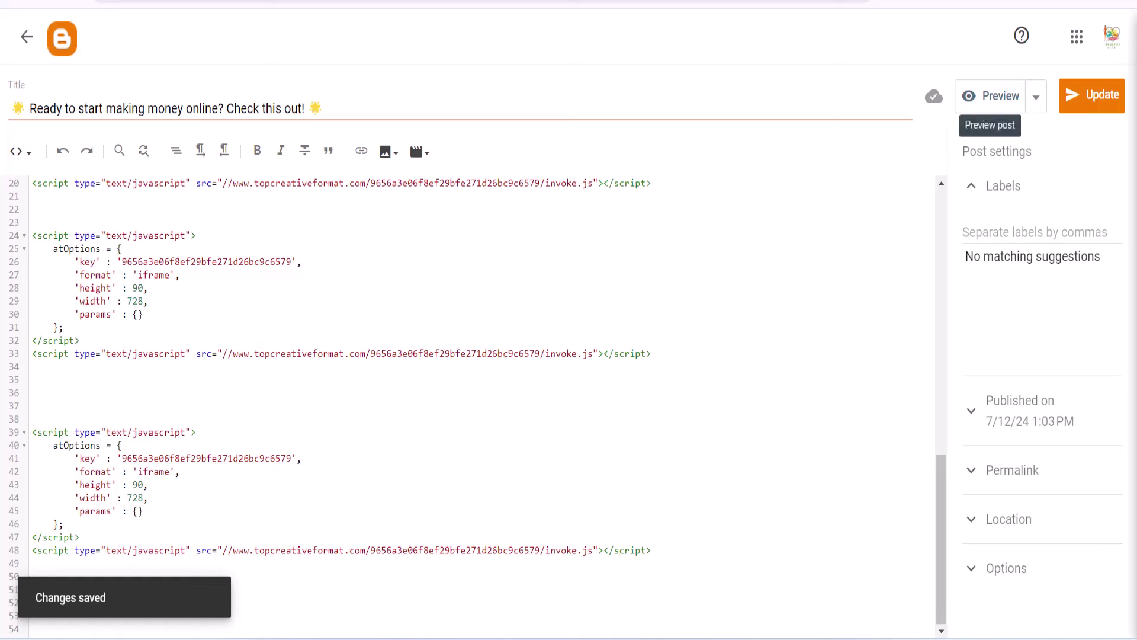
# - View the updated post, close the pop-up ad and examine the ad banners below the article text
pyautogui.click(995, 96)
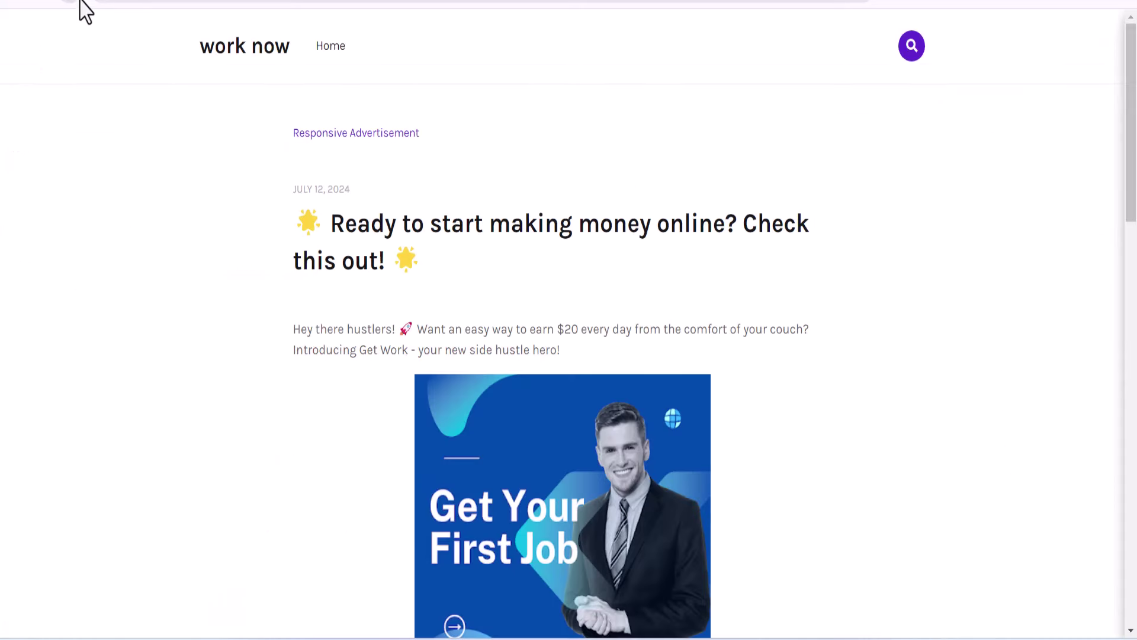
pyautogui.moveTo(278, 145); pyautogui.dragTo(467, 145)
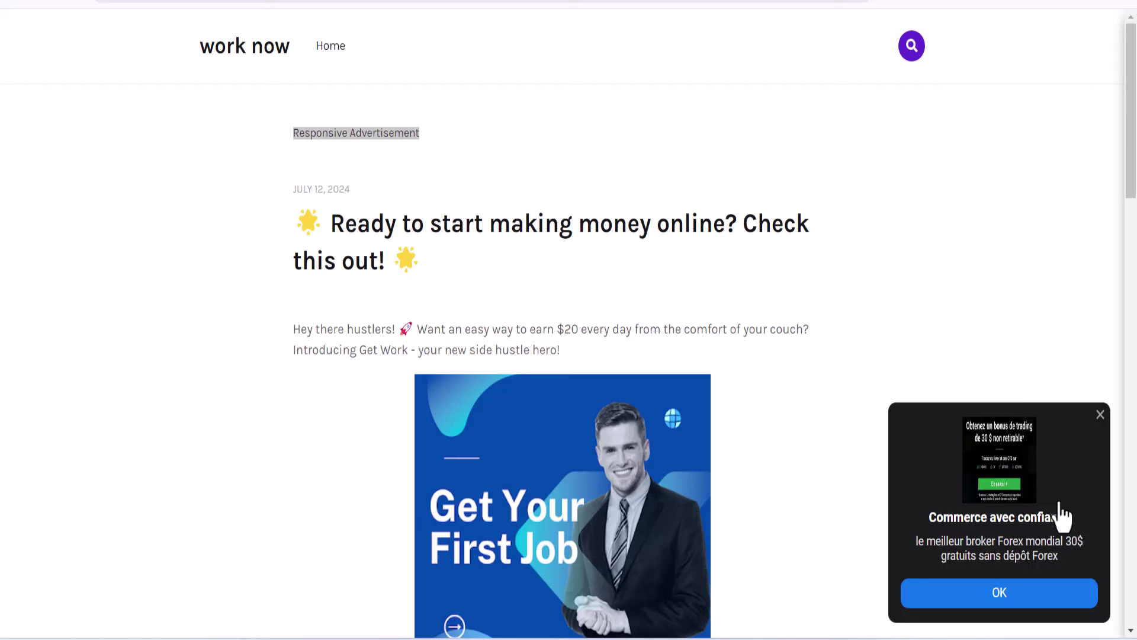
pyautogui.click(1100, 415)
pyautogui.scroll(-10, 788, 428)
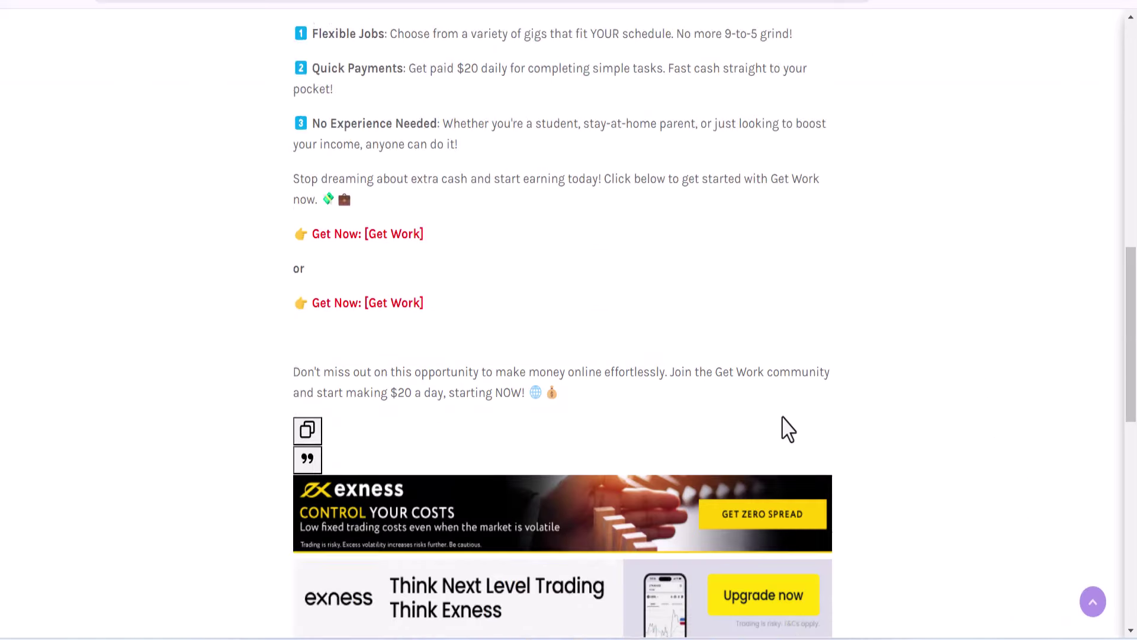
pyautogui.scroll(-5, 788, 427)
pyautogui.scroll(20, 457, 360)
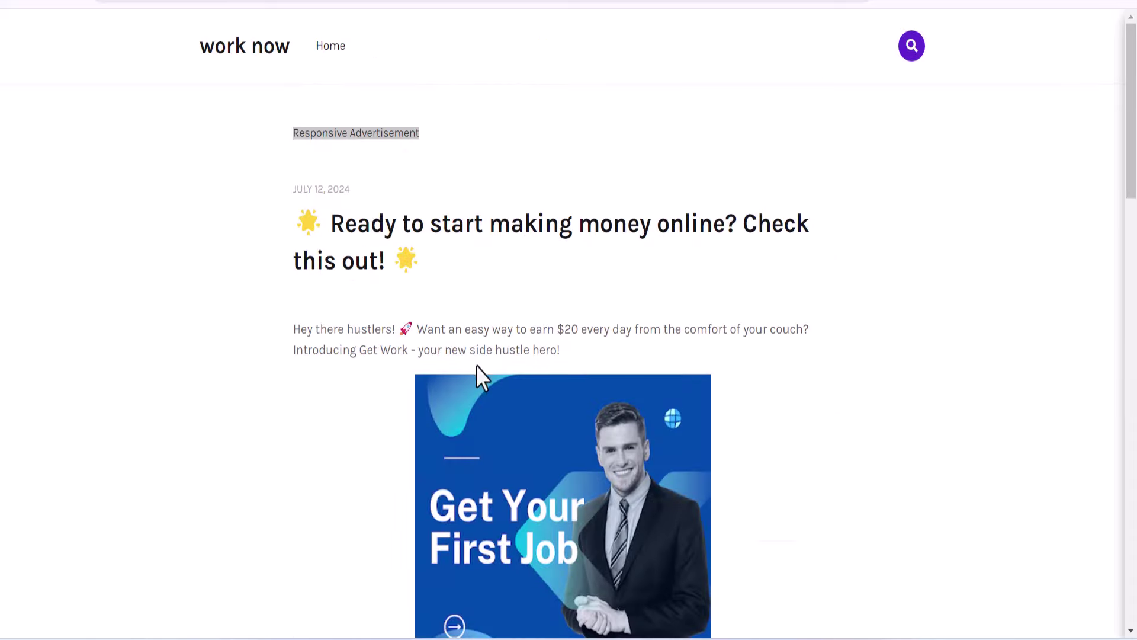
pyautogui.scroll(-20, 462, 373)
pyautogui.scroll(6, 721, 216)
pyautogui.scroll(15, 318, 240)
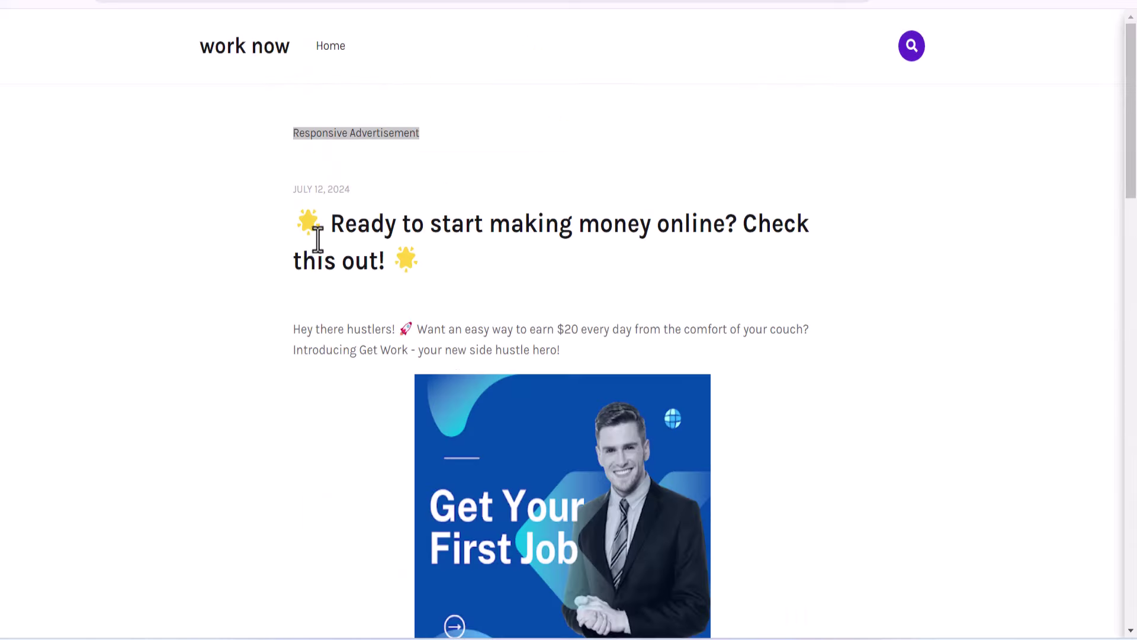